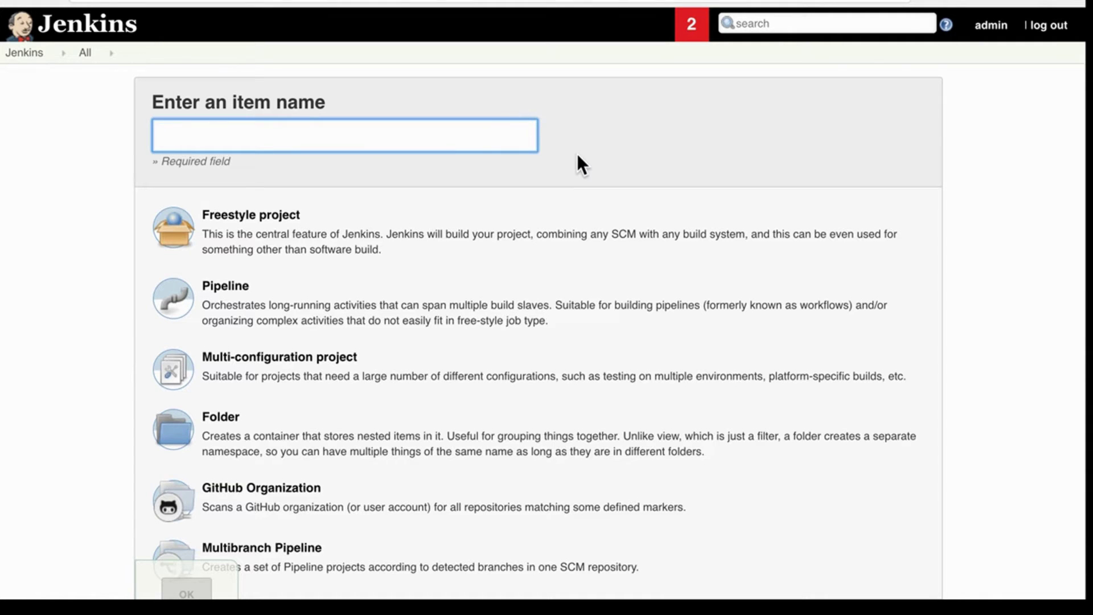
Enter httpbin_rest_api_tests as the new item's name
scroll(578, 156, "down", 3)
scroll(577, 166, "up", 2)
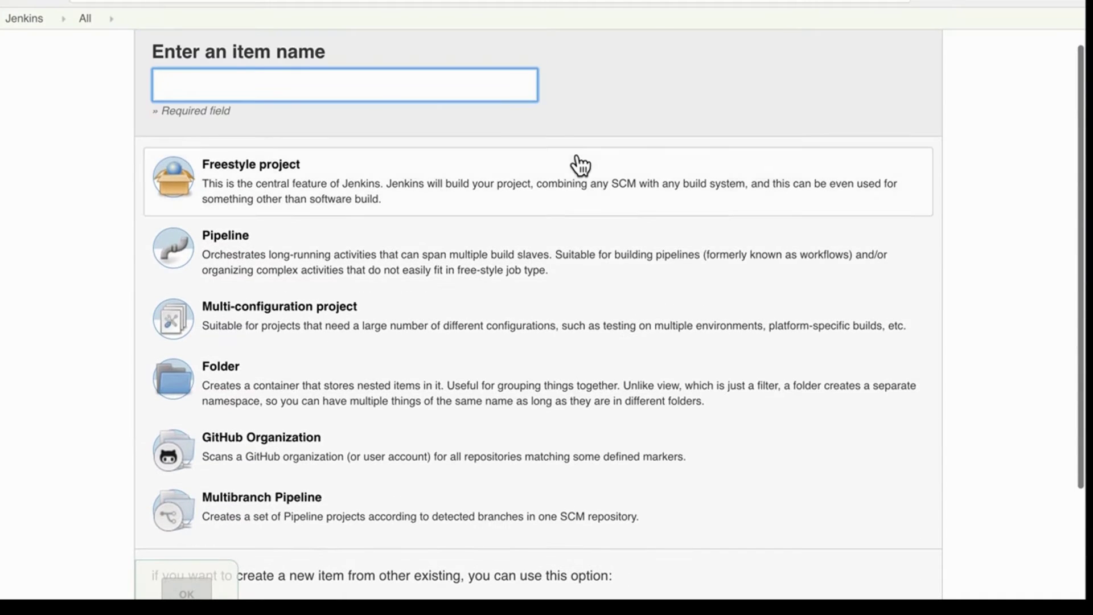
scroll(508, 90, "up", 1)
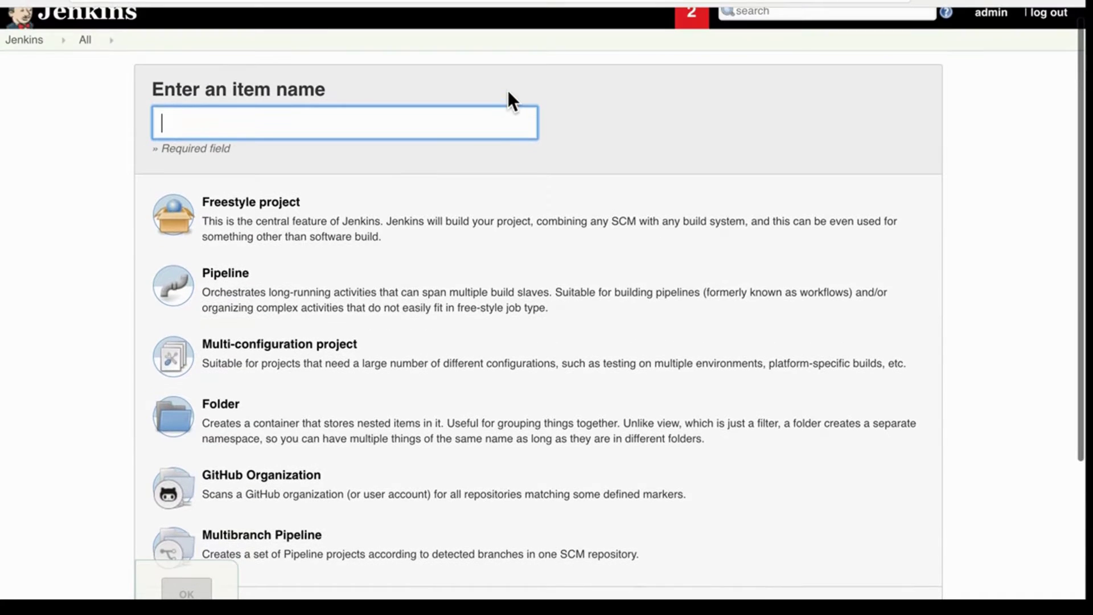
left_click(392, 215)
left_click(335, 125)
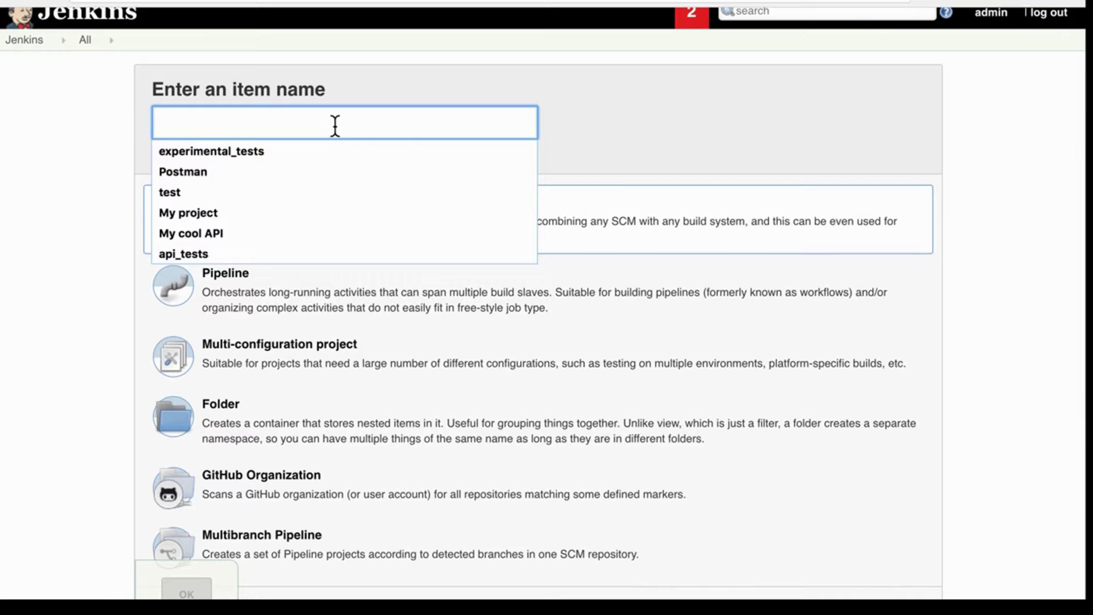
type("rest-")
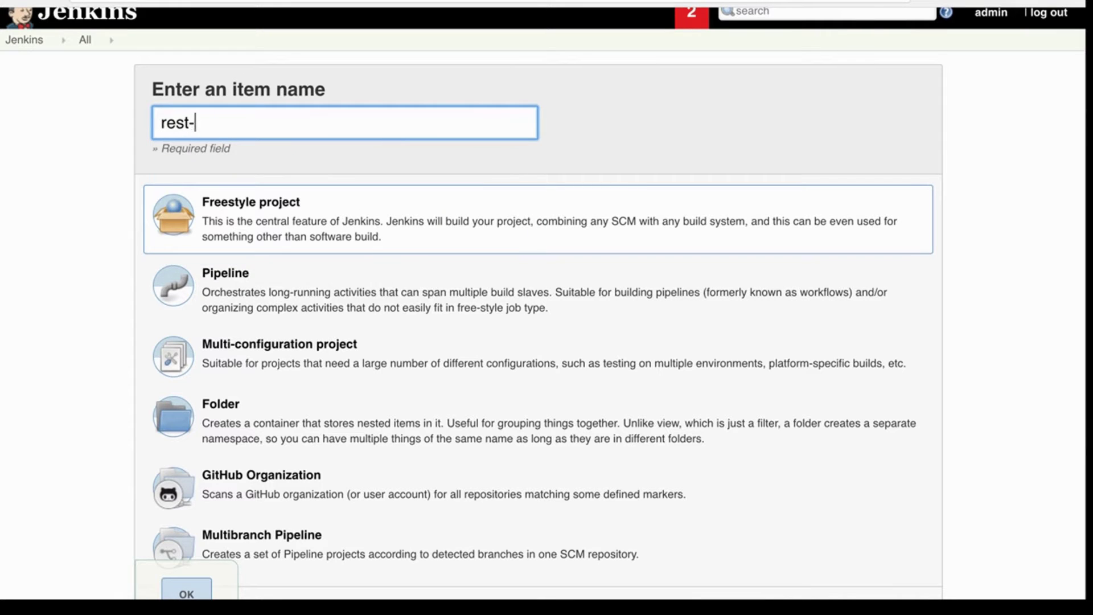
key("BackSpace")
type("_api_tests")
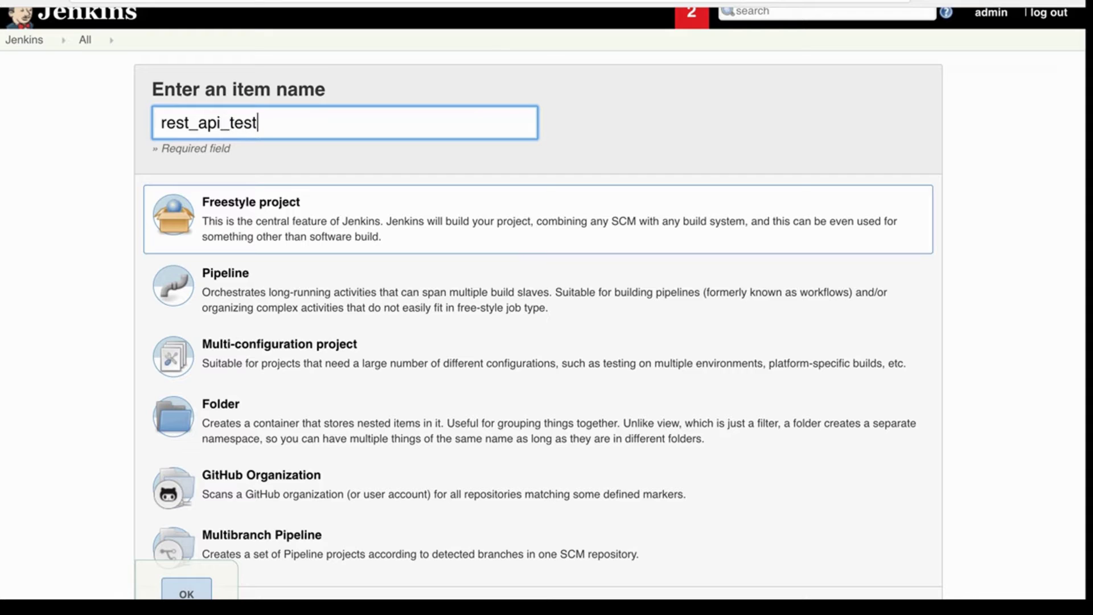
left_click(161, 122)
type("httpbin_")
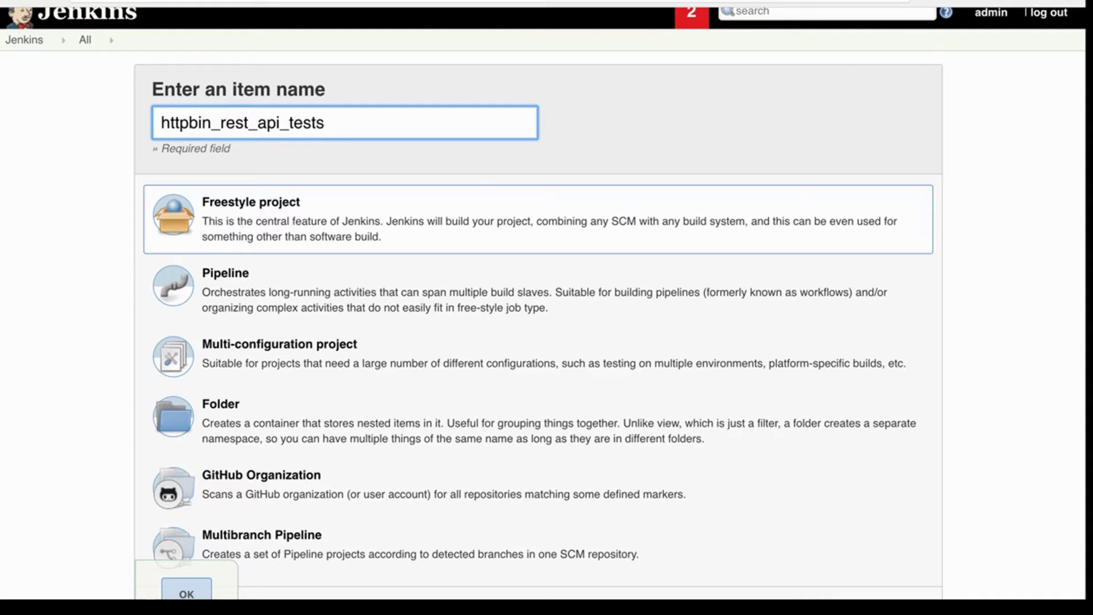
Choose Freestyle project as the job type and create the job
left_click(462, 213)
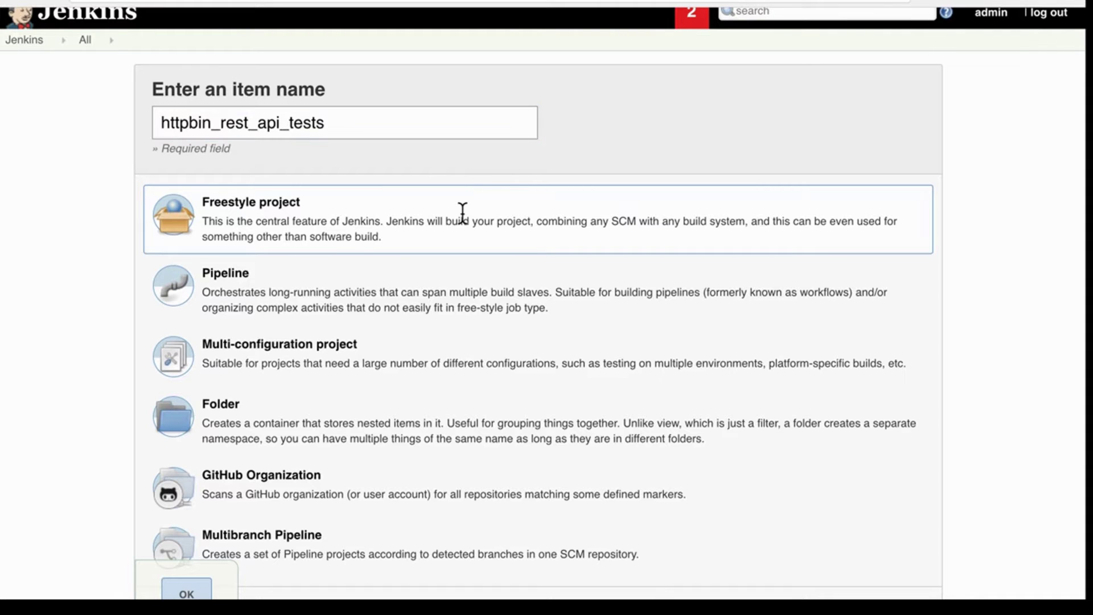
scroll(463, 213, "up", 1)
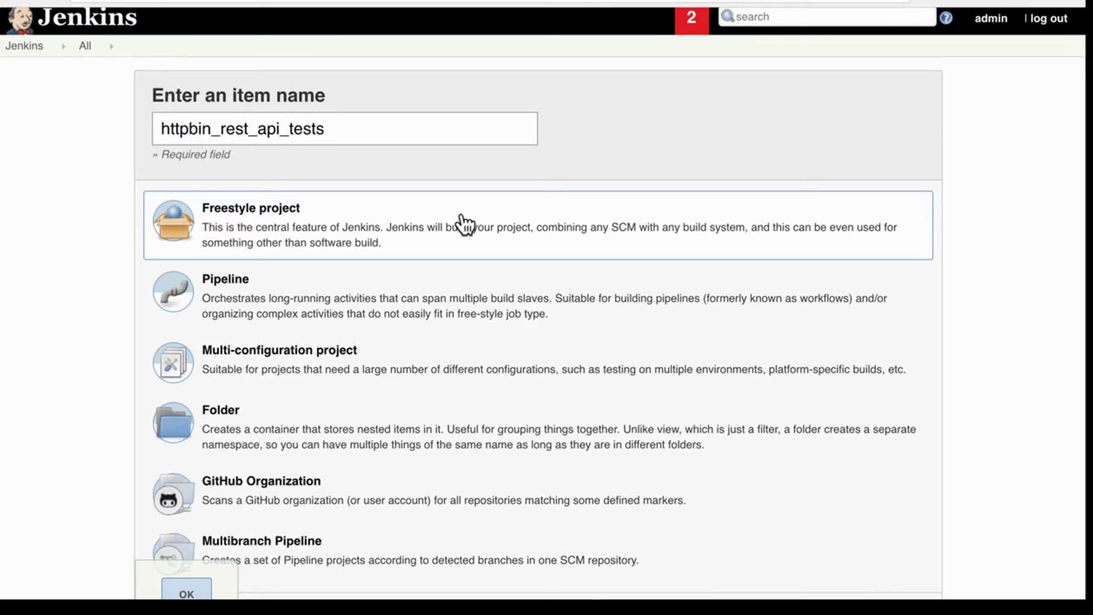
scroll(464, 223, "down", 5)
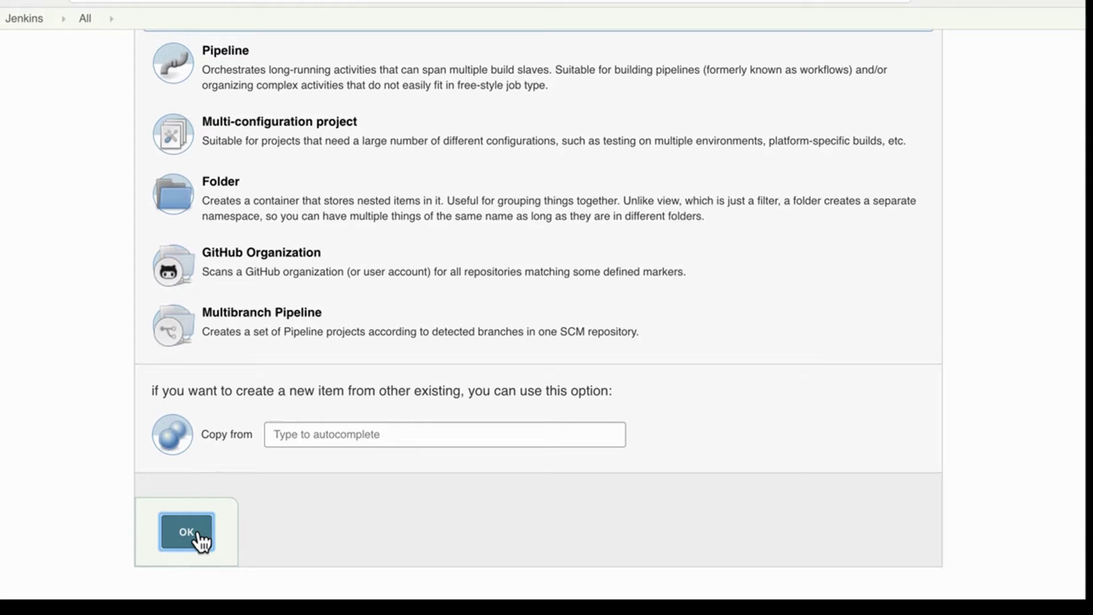
left_click(198, 535)
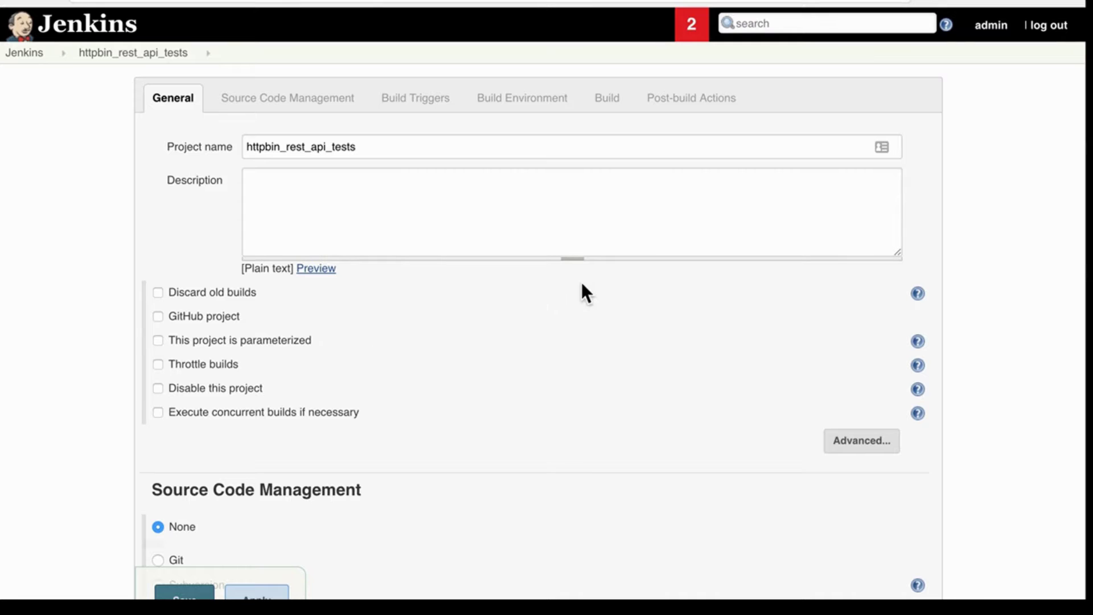
Add an Execute shell step running node --version, npm --version and newman --version
left_click(607, 97)
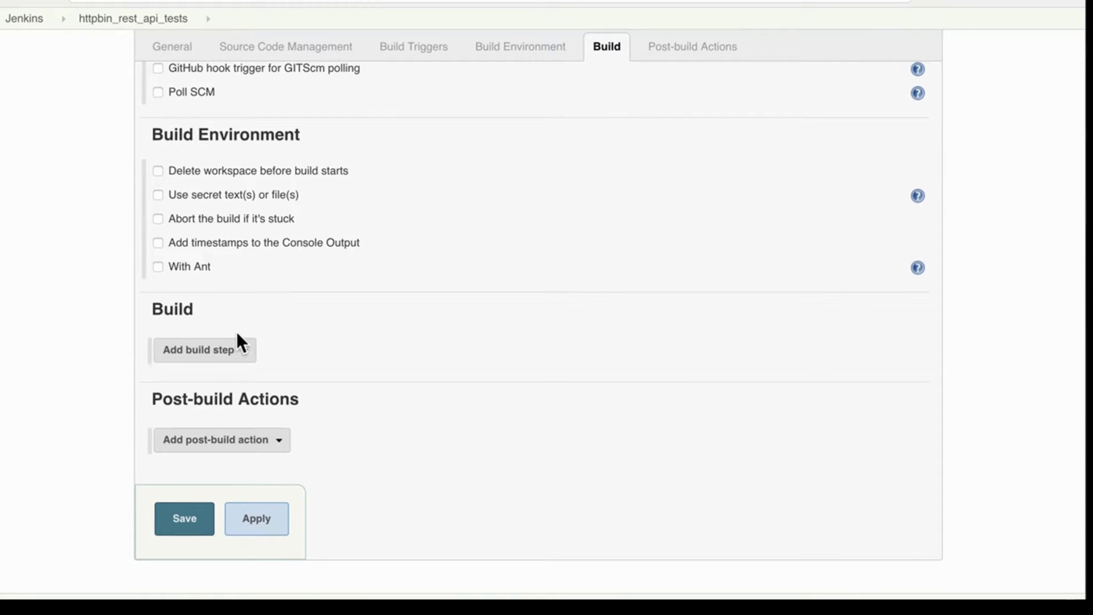
left_click(244, 362)
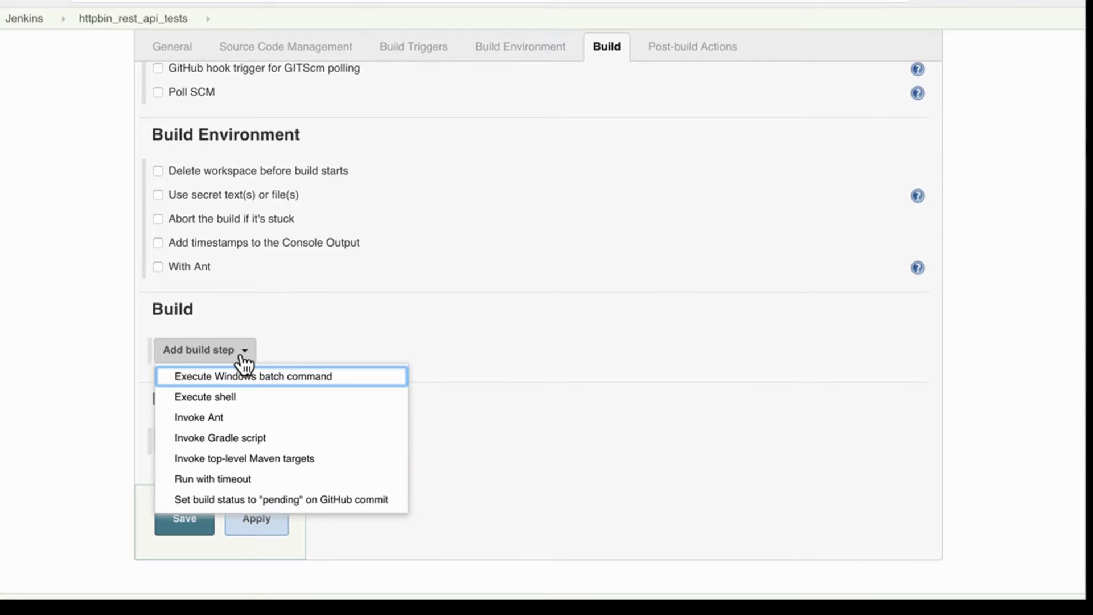
left_click(281, 401)
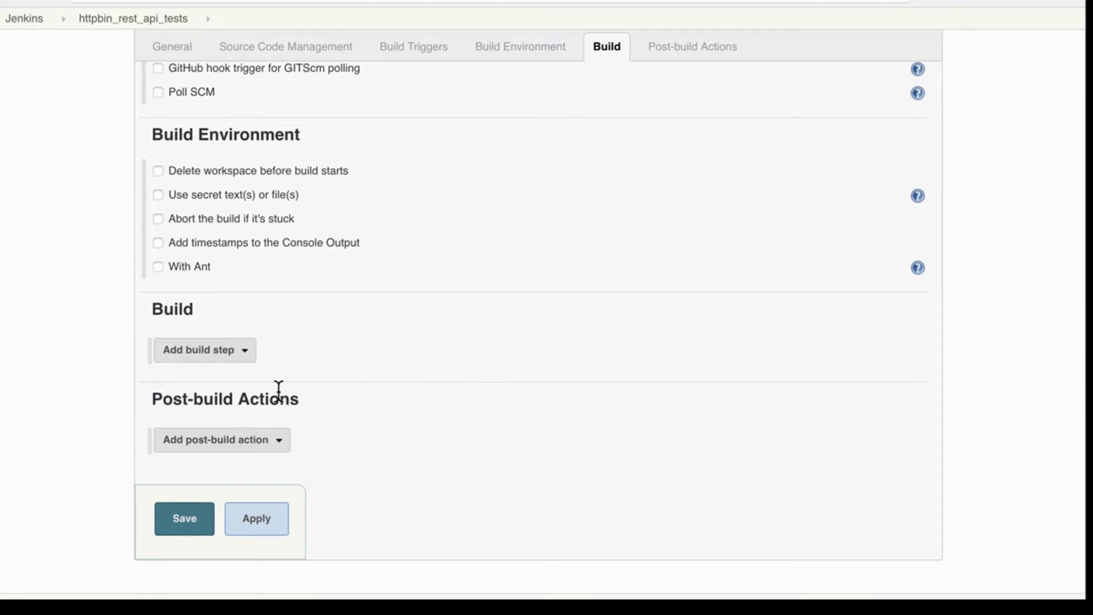
scroll(382, 393, "down", 2)
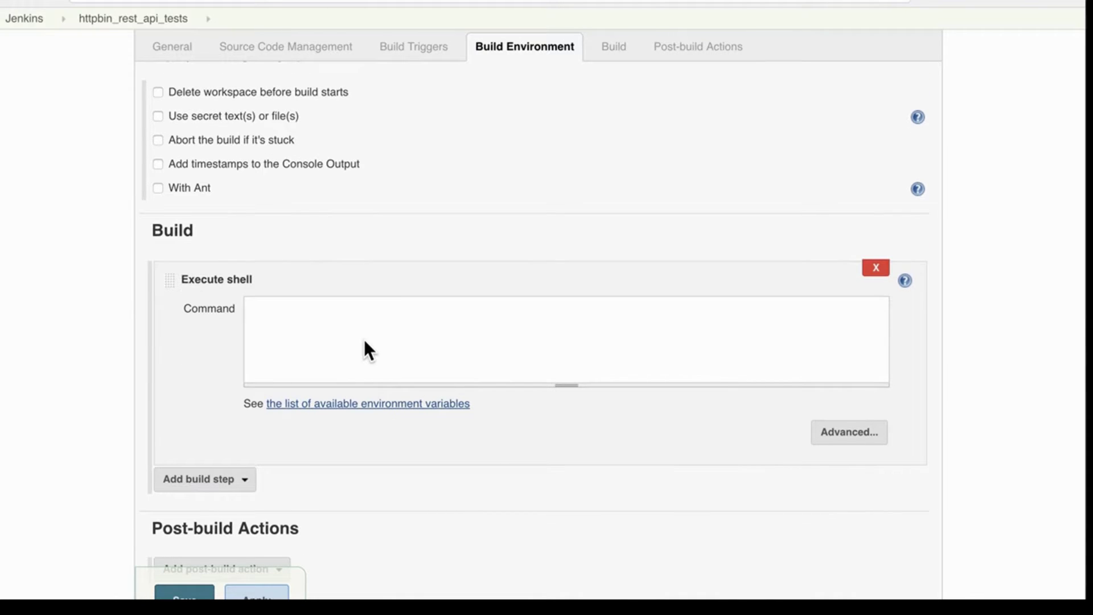
left_click(391, 337)
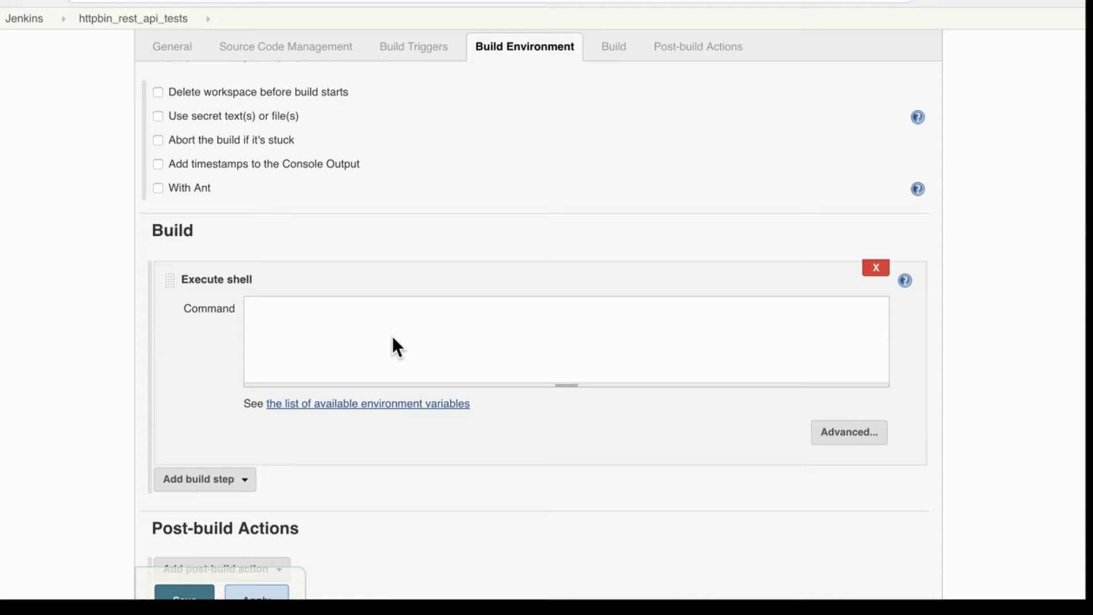
type("n")
type("ode -")
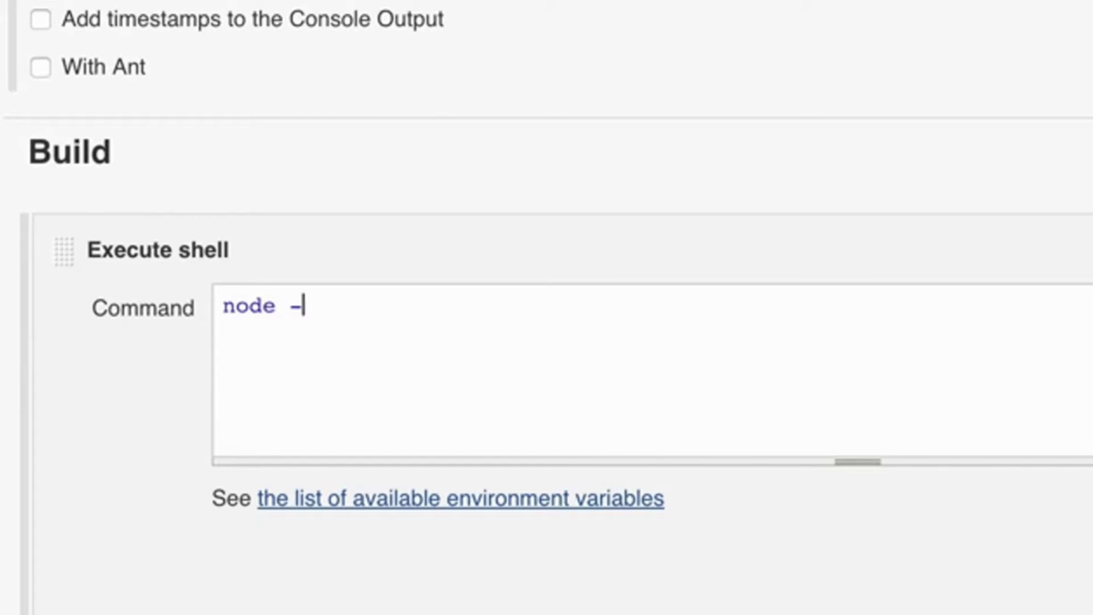
type("-version")
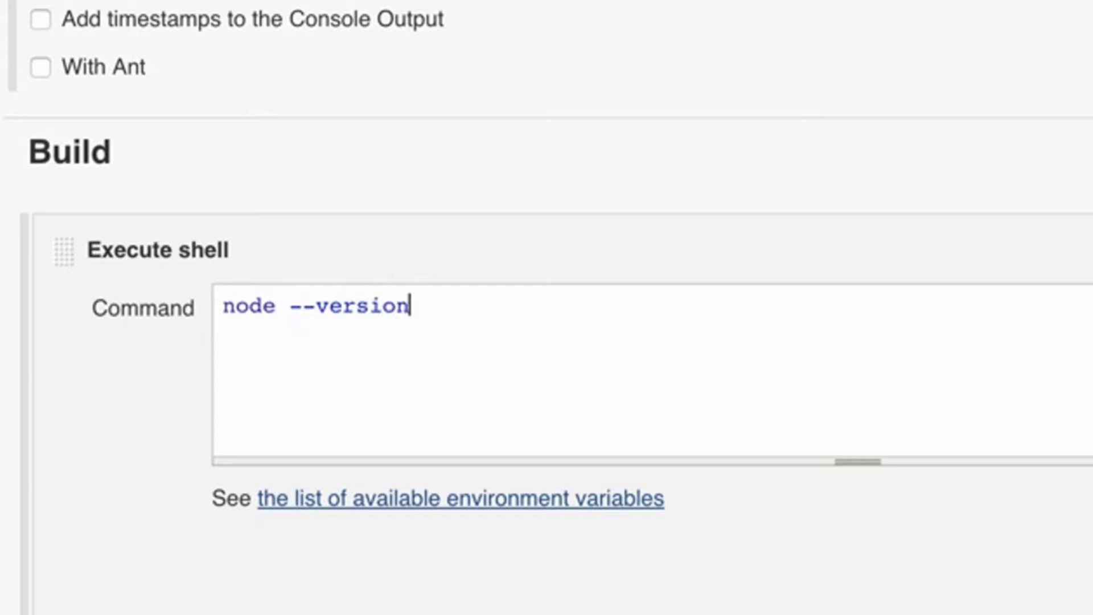
key("Return")
type("npm ")
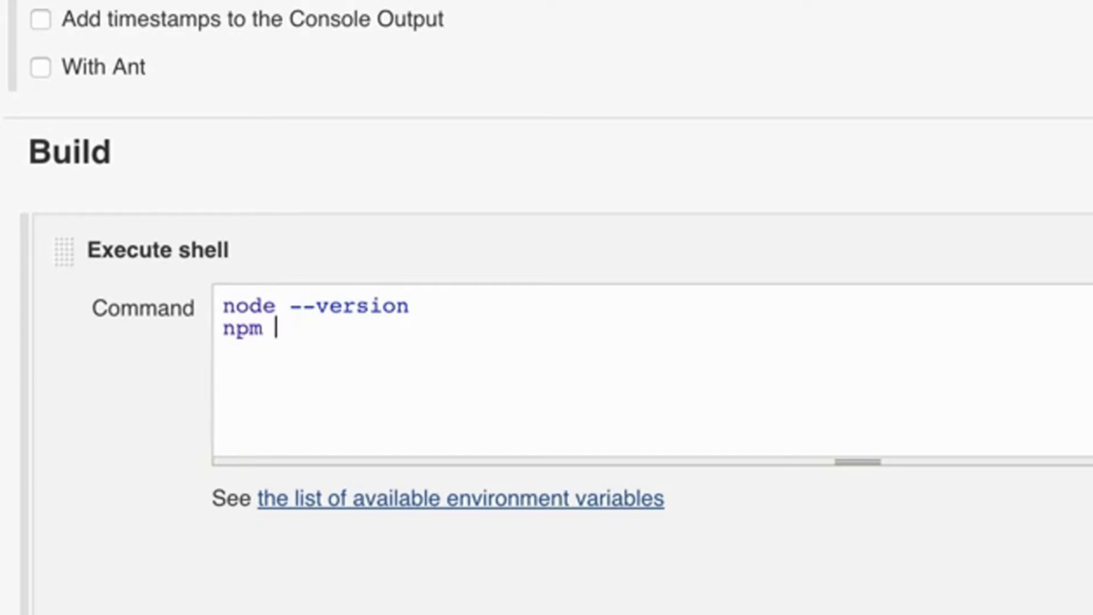
type("--version")
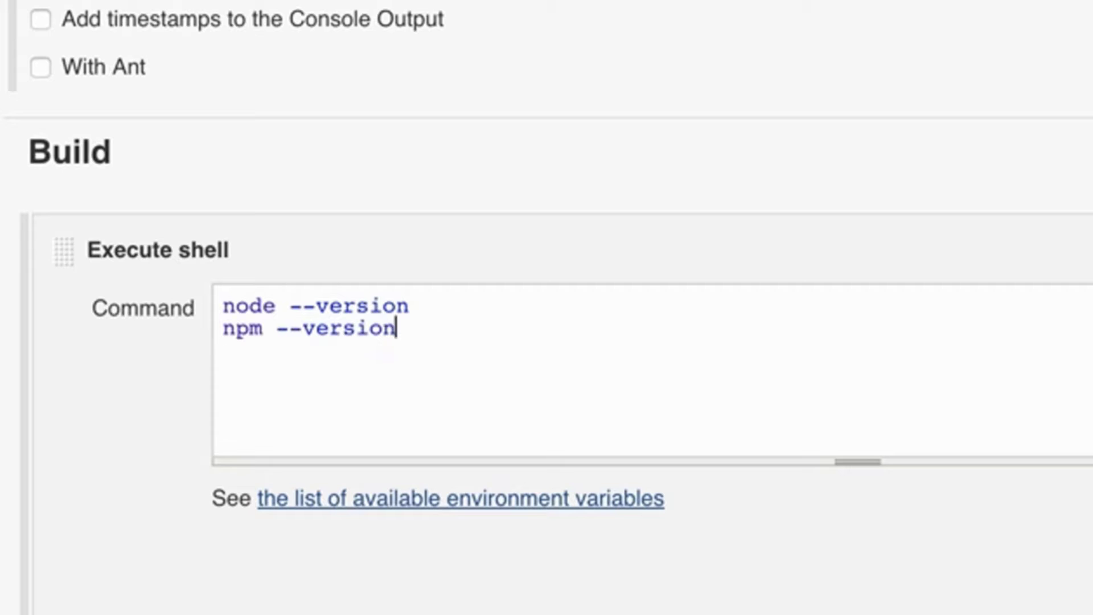
key("Return")
type("newman --versi")
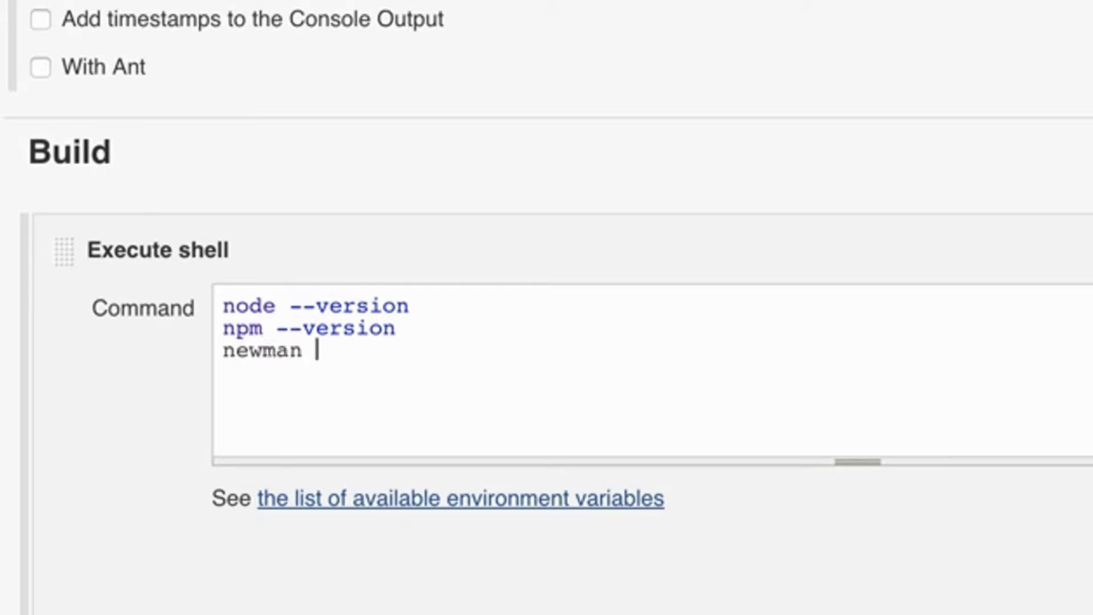
type("on")
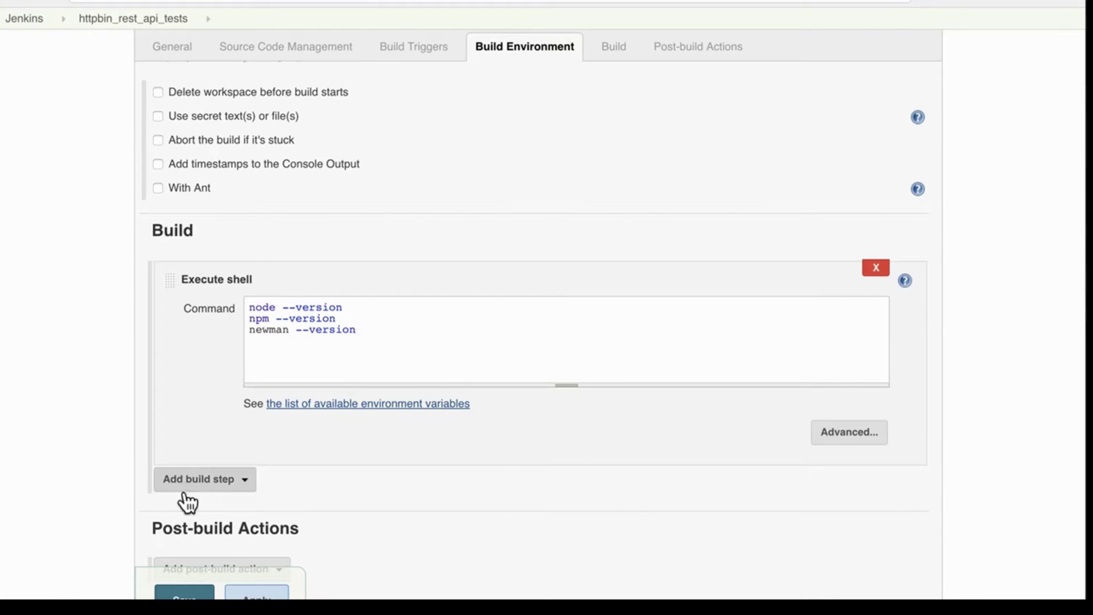
Save the job configuration and trigger build #1 with Build Now
left_click(185, 595)
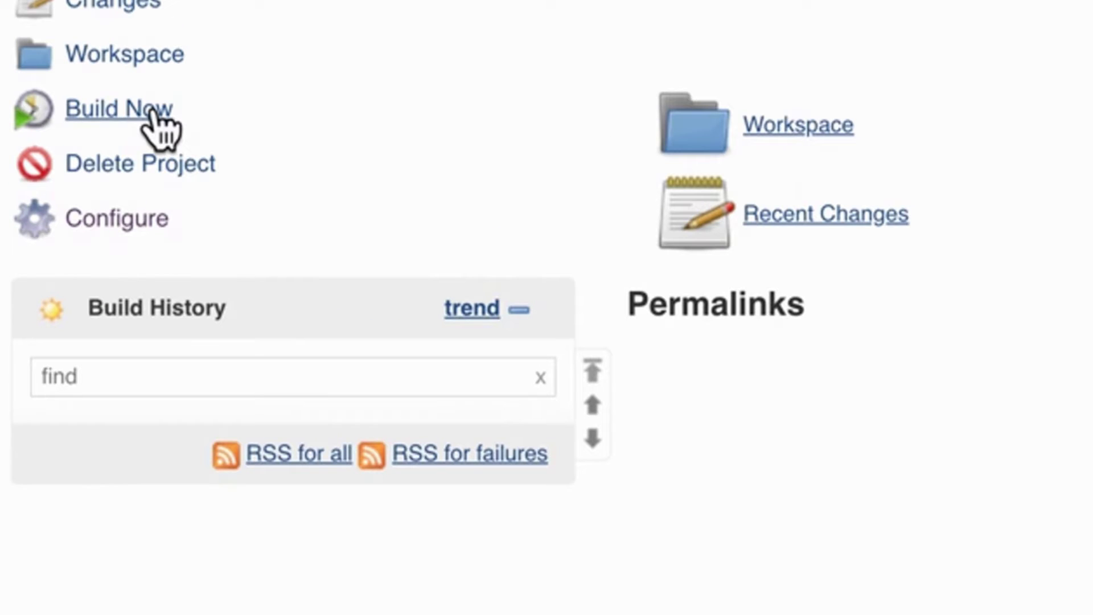
left_click(153, 110)
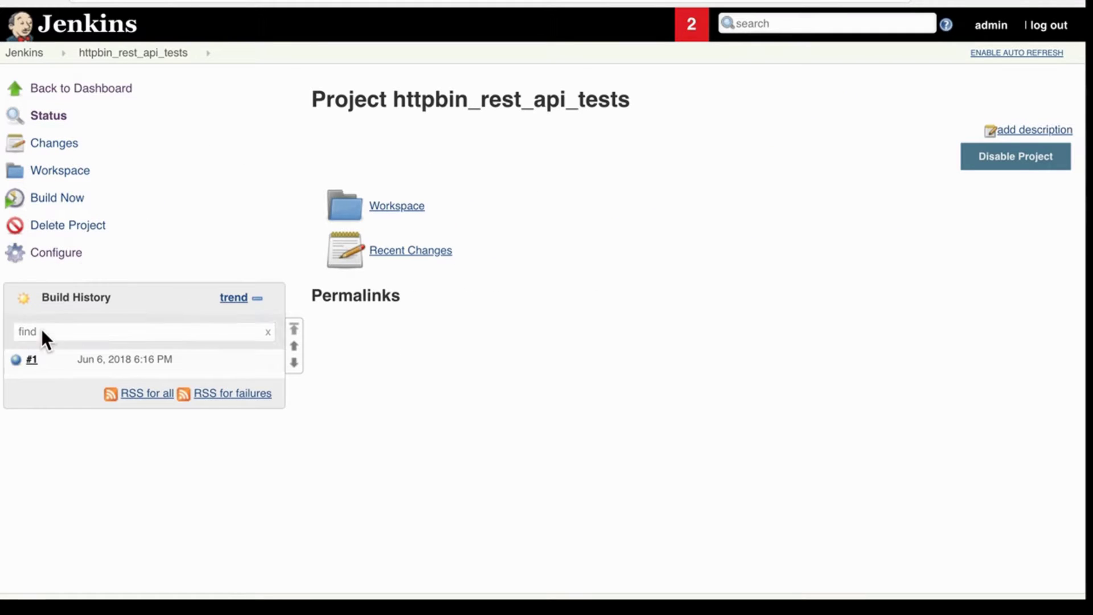
Open build #1's console output showing node v8.9.4, npm 5.6.0 and newman 3.9.4
left_click(16, 360)
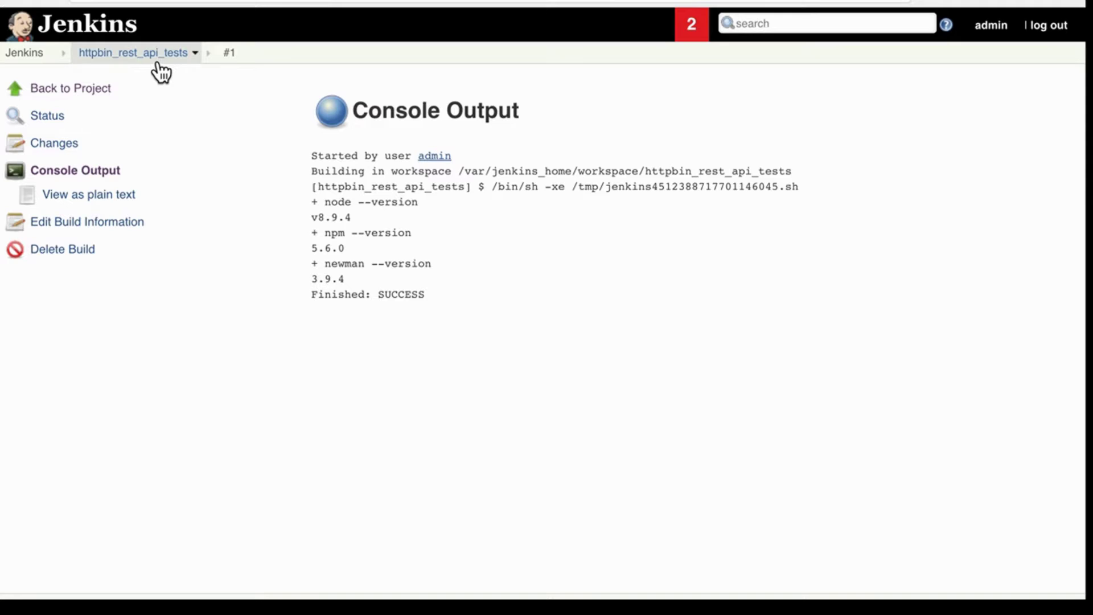
Overwrite the Execute shell version commands with 'newman run'
left_click(133, 53)
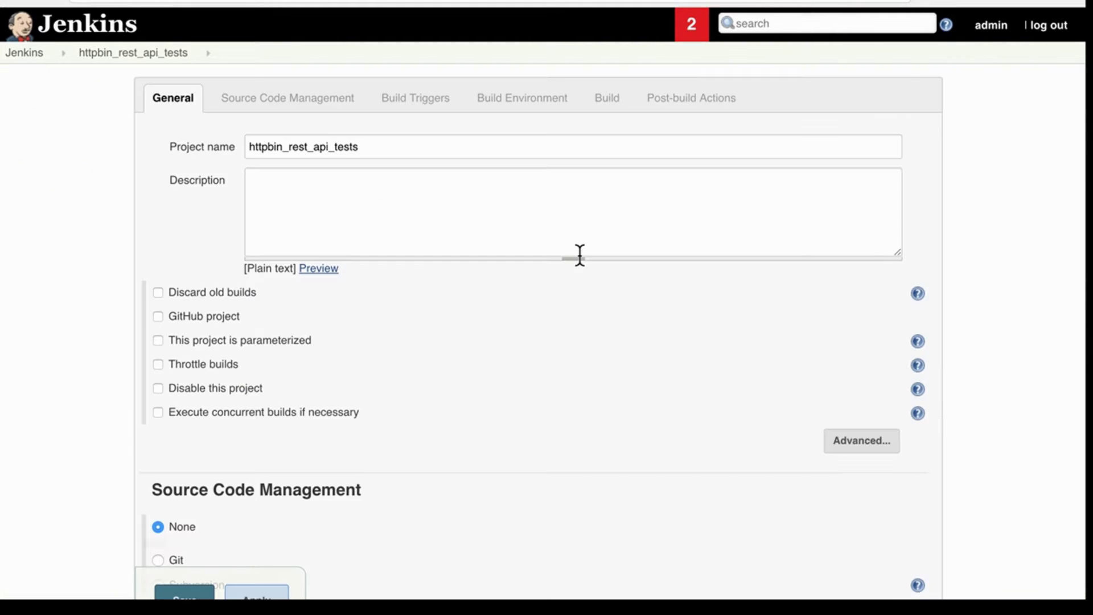
scroll(579, 255, "down", 8)
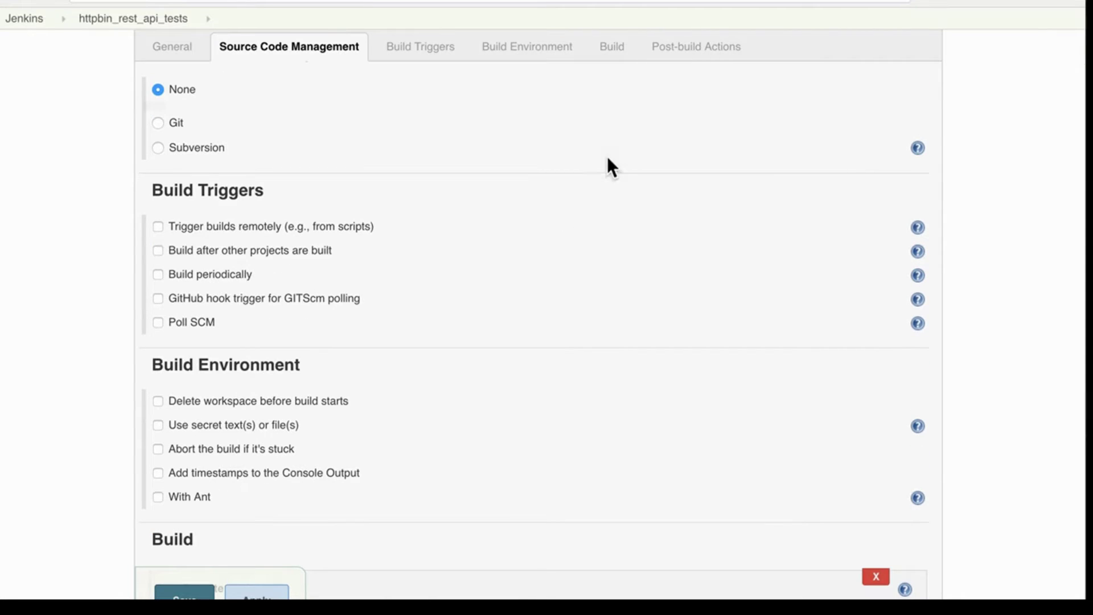
left_click(612, 47)
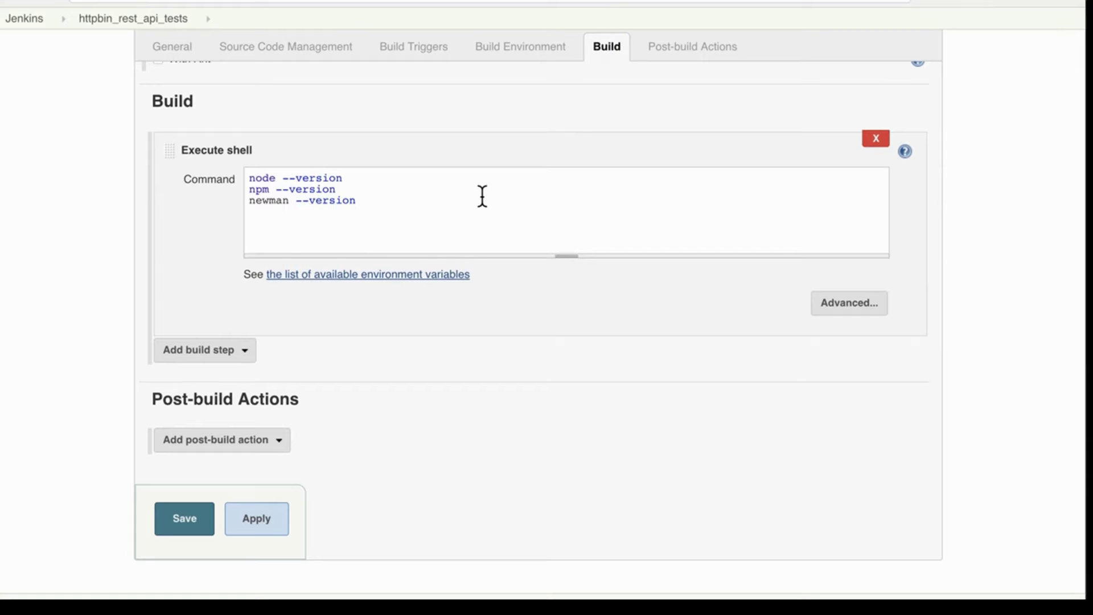
key("ctrl+a")
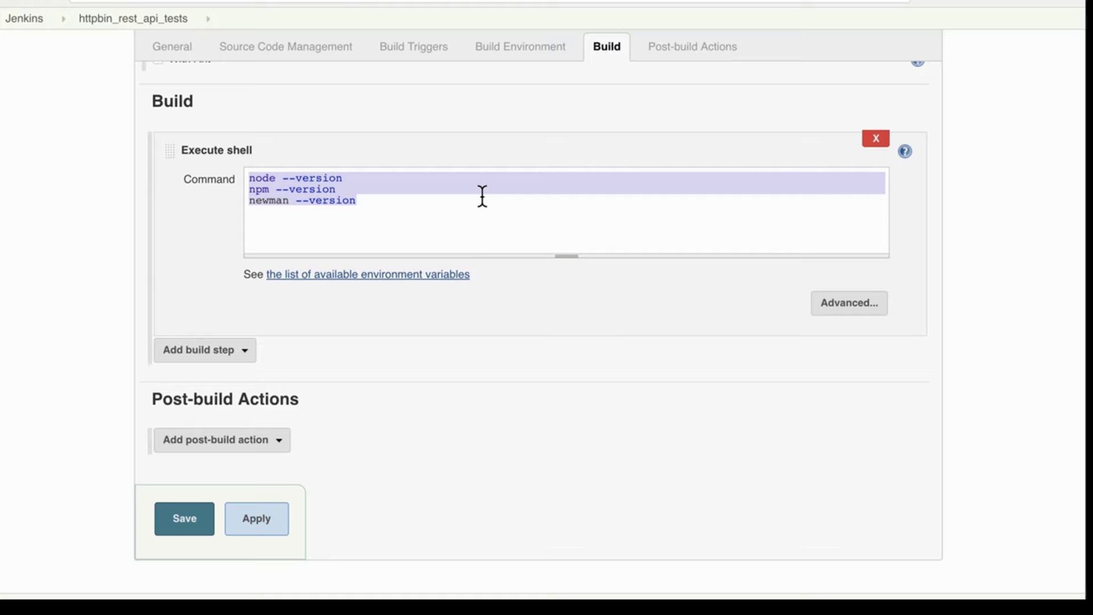
type("newman run")
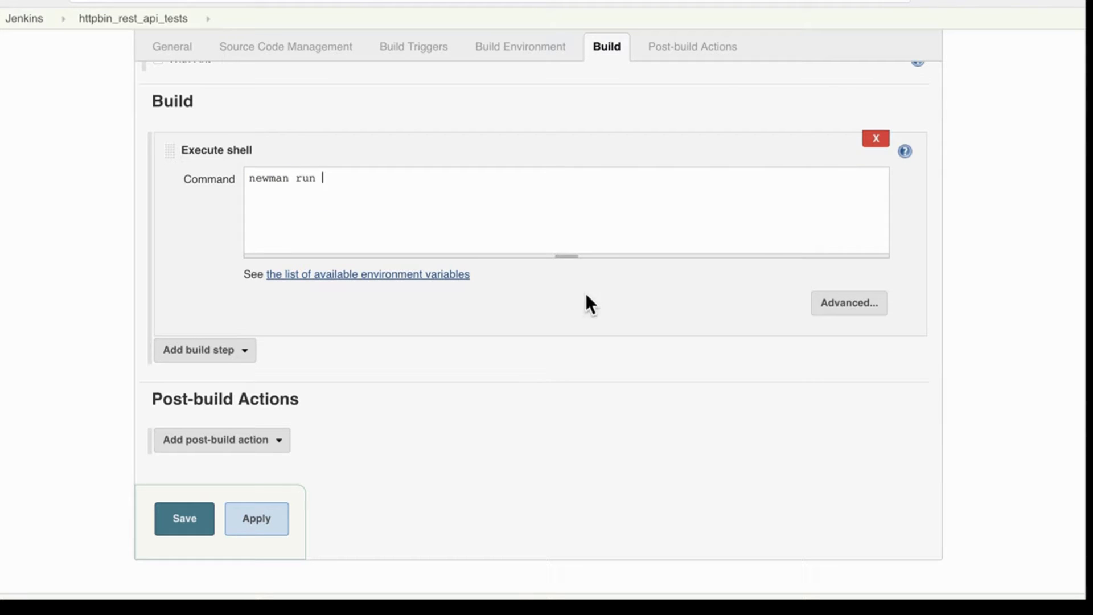
Copy the Postman collection's shareable link from its Share dialog's Get Link tab
mouse_move(763, 598)
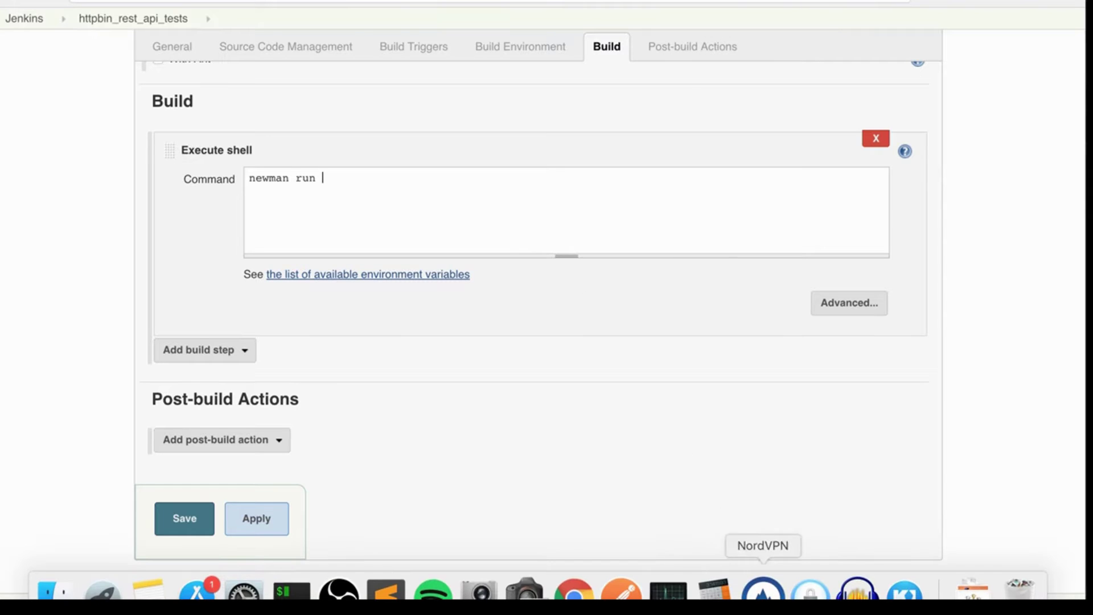
left_click(620, 594)
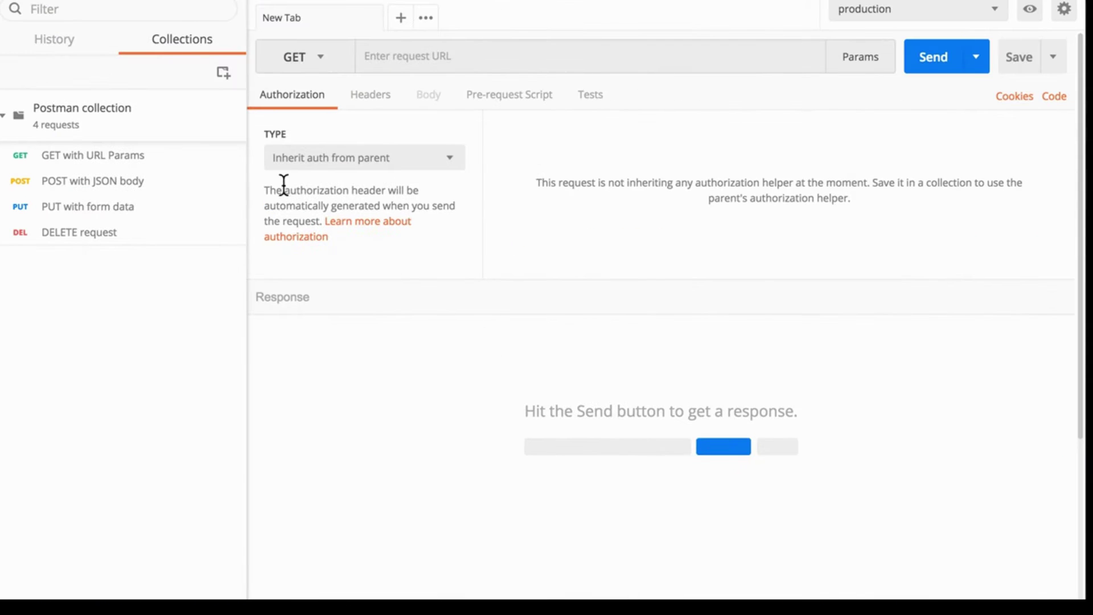
left_click(233, 103)
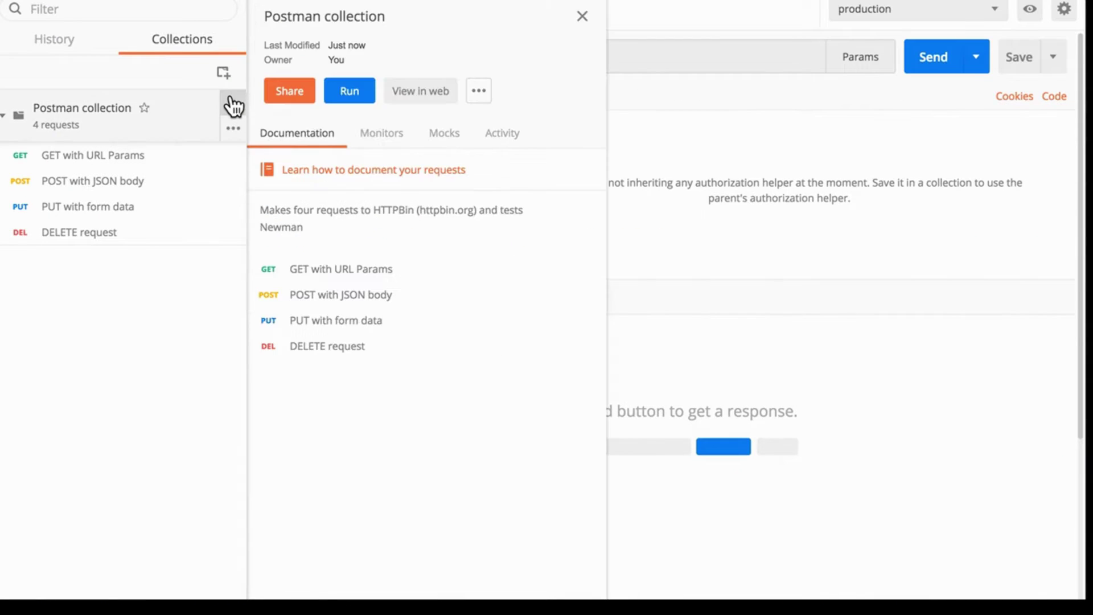
left_click(290, 94)
left_click(597, 83)
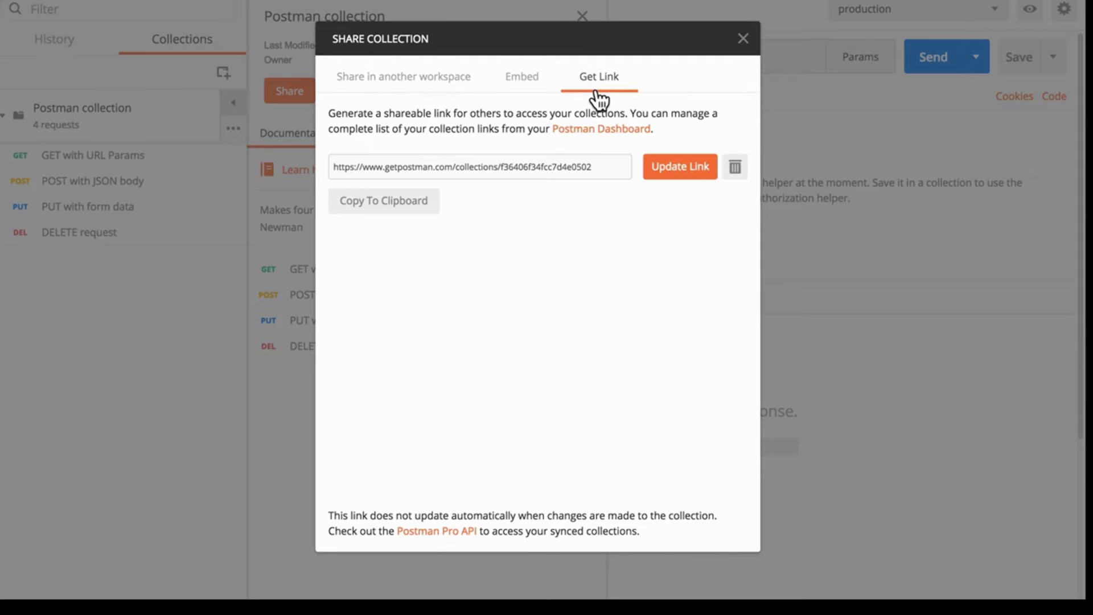
left_click(409, 216)
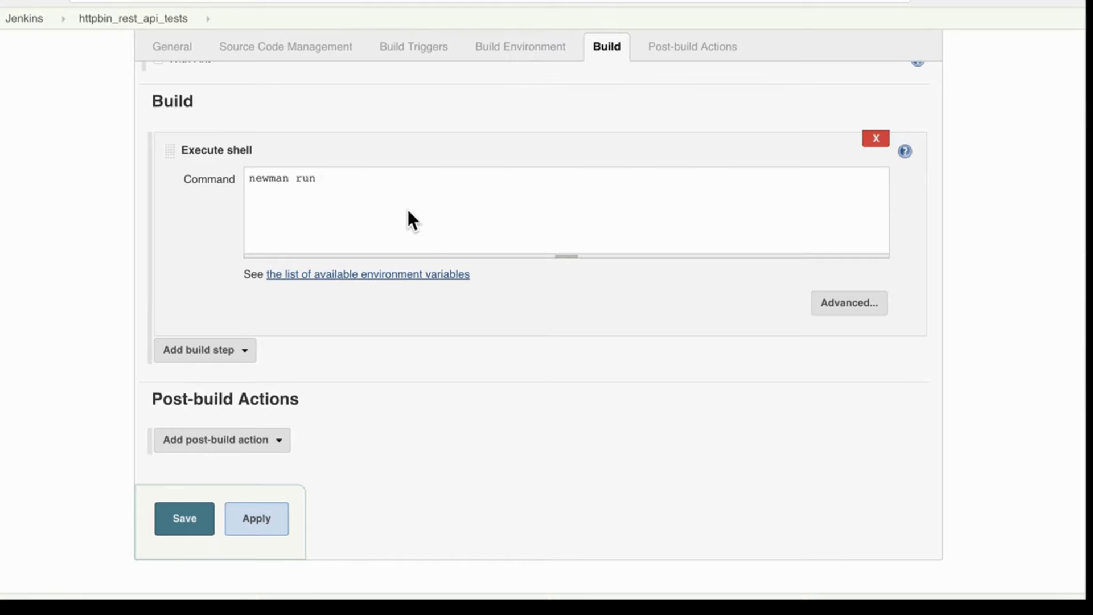
Paste the collection link in quotes after newman run and save the job
type("\"\"")
key("Left")
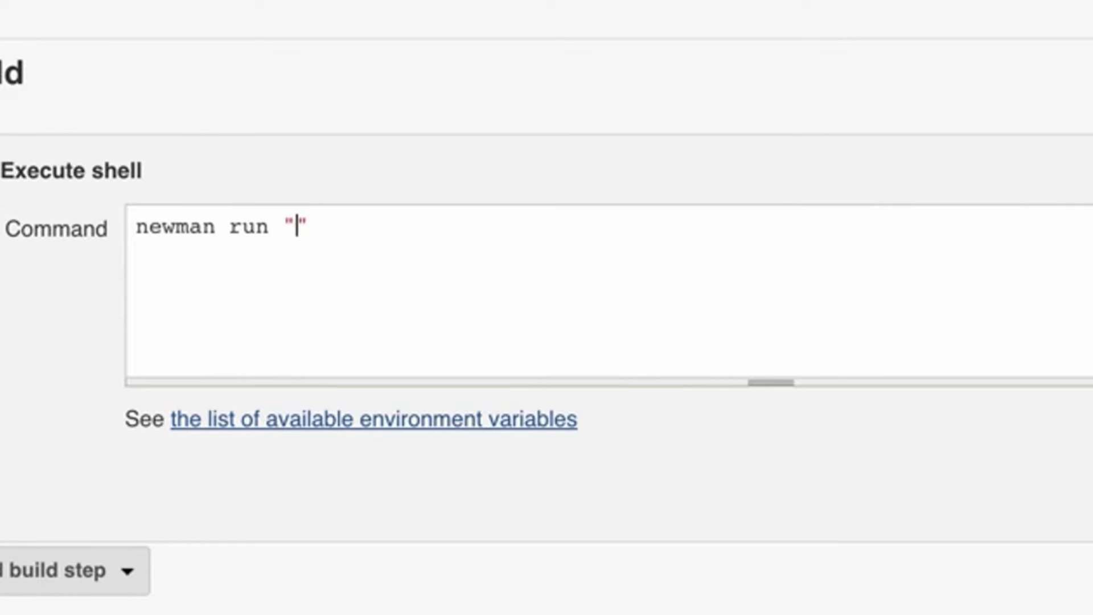
key("ctrl+v")
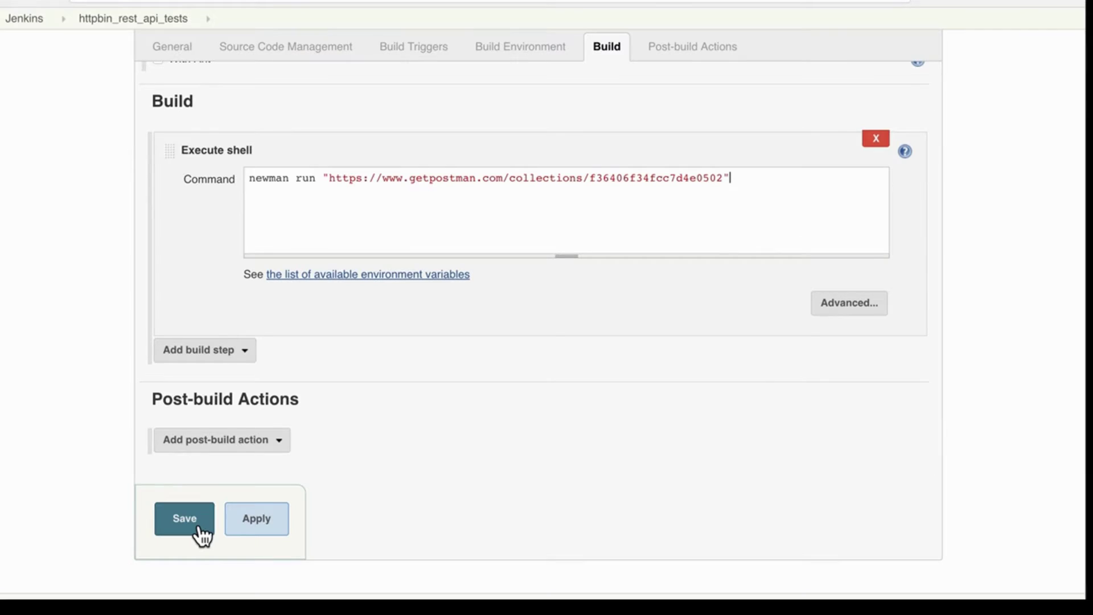
left_click(199, 532)
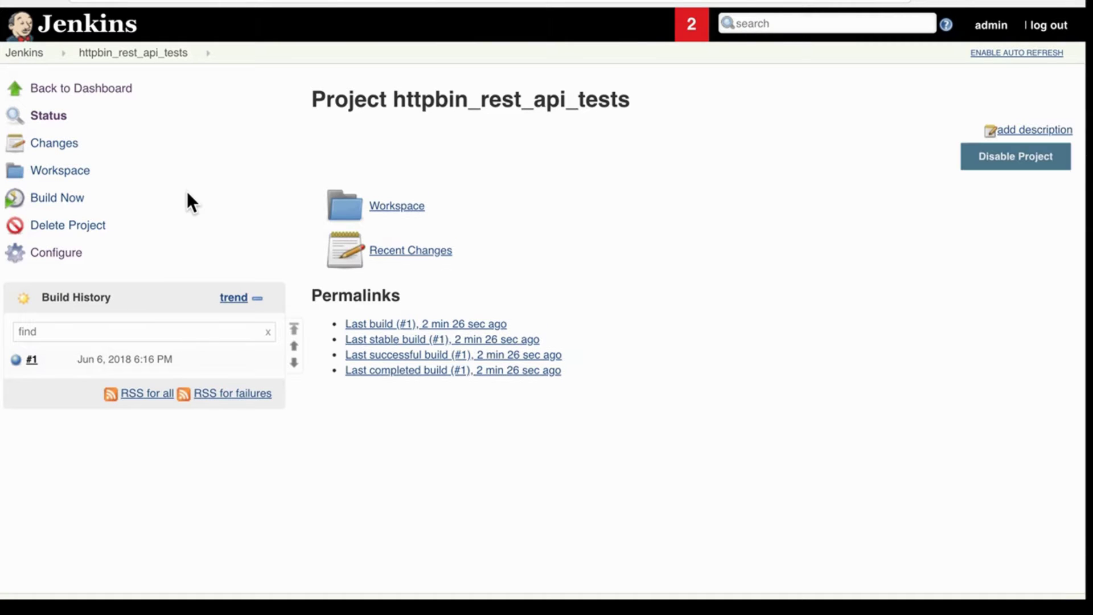
Run build #2 and check its console: 4 requests, 7 assertions, 0 failures
left_click(82, 206)
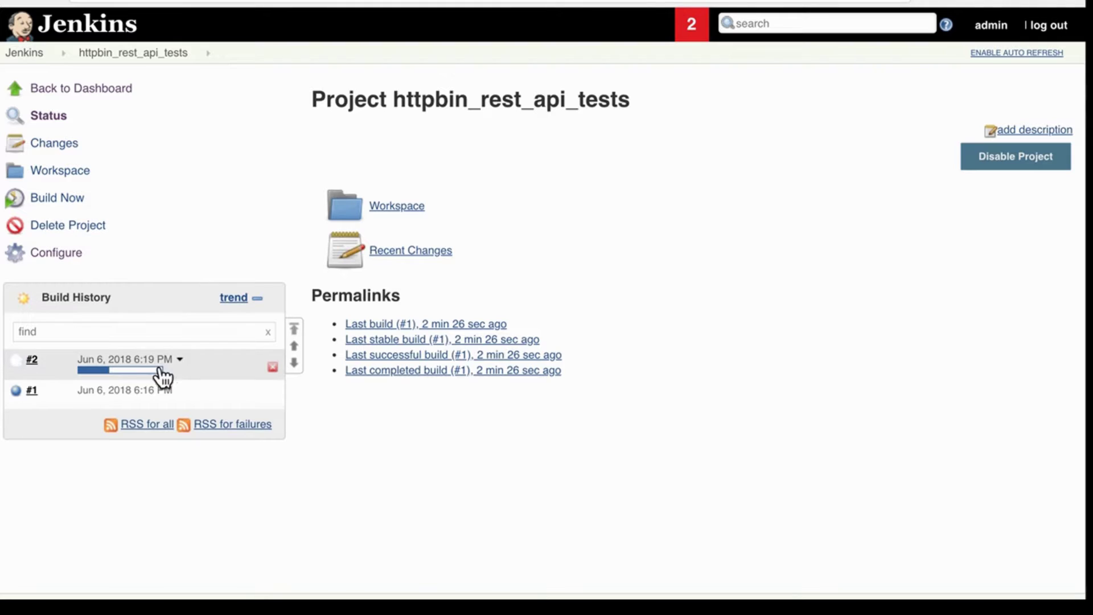
mouse_move(147, 378)
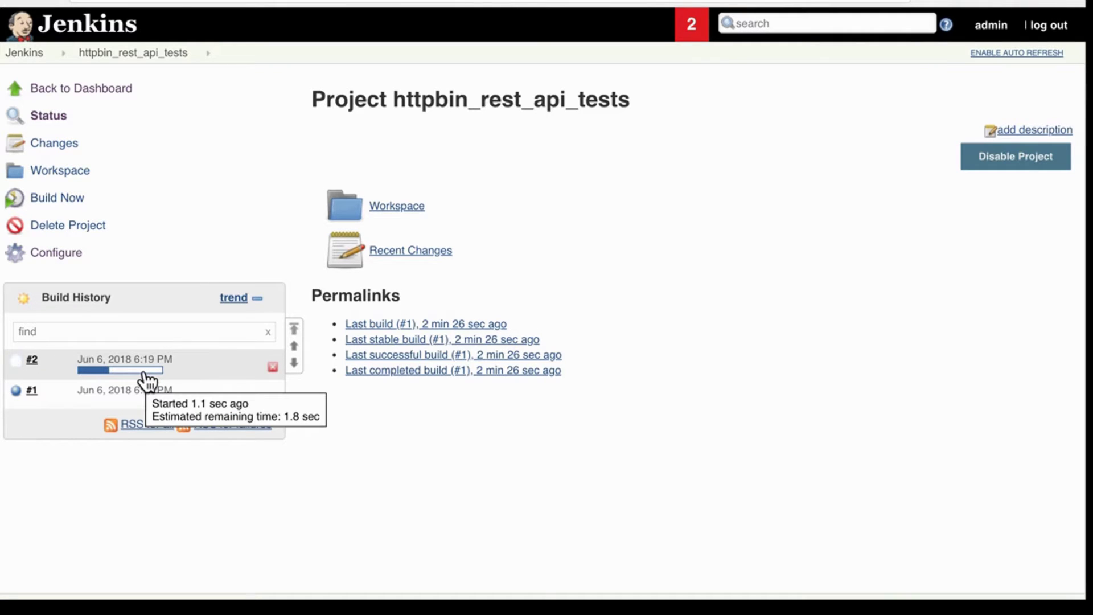
left_click(146, 371)
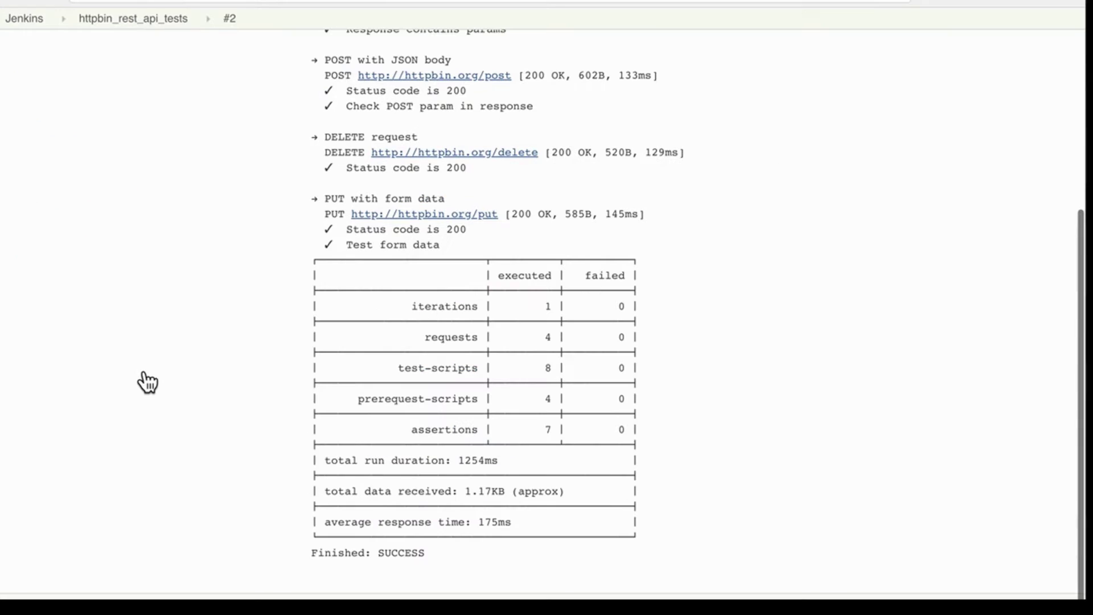
scroll(467, 319, "up", 5)
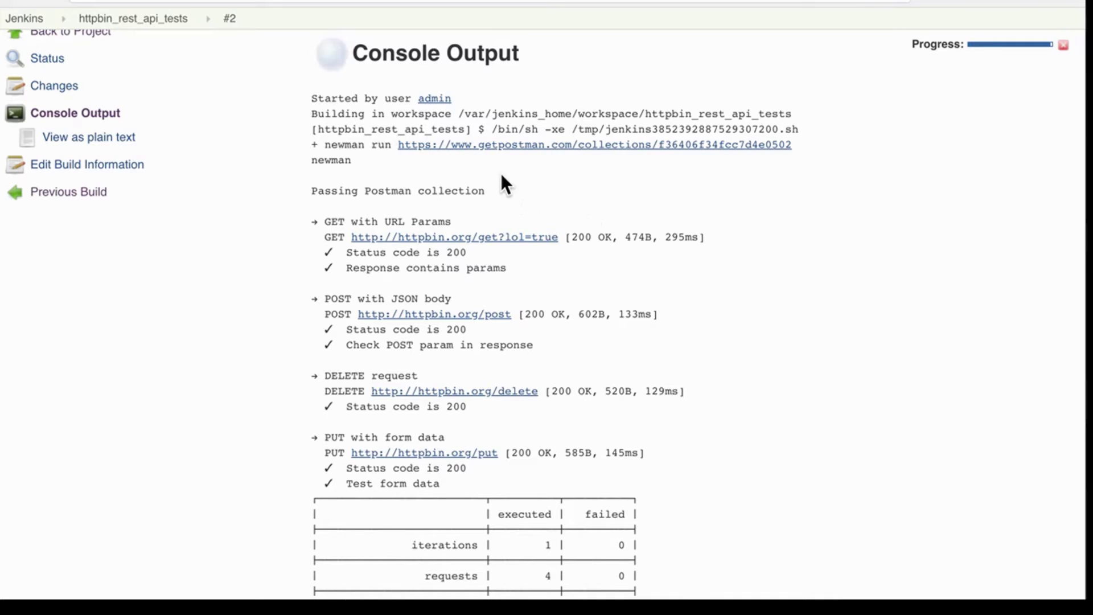
scroll(521, 205, "down", 5)
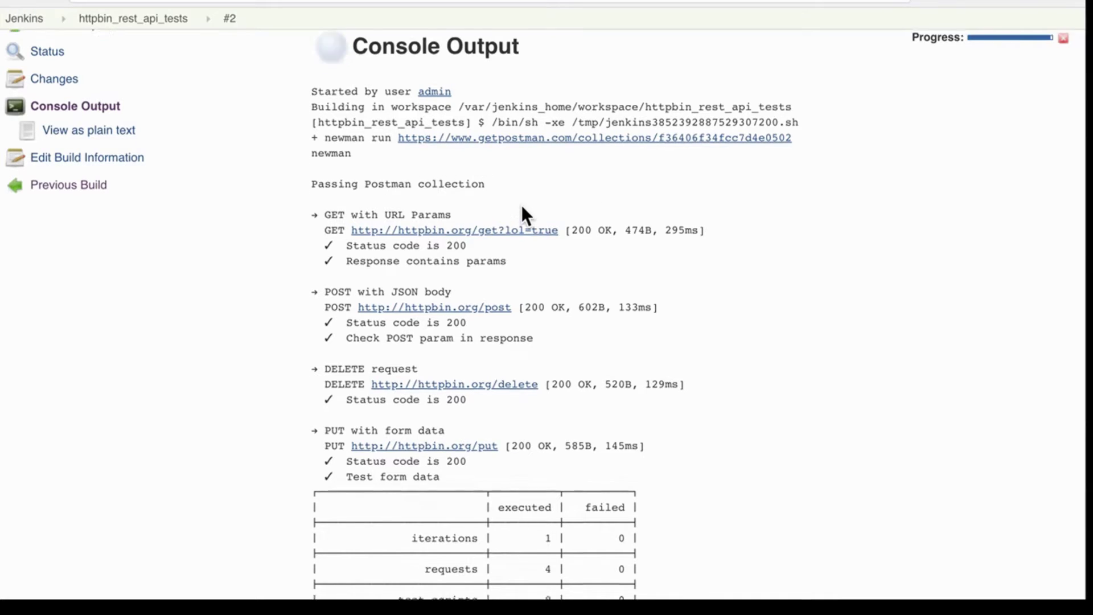
scroll(521, 206, "down", 2)
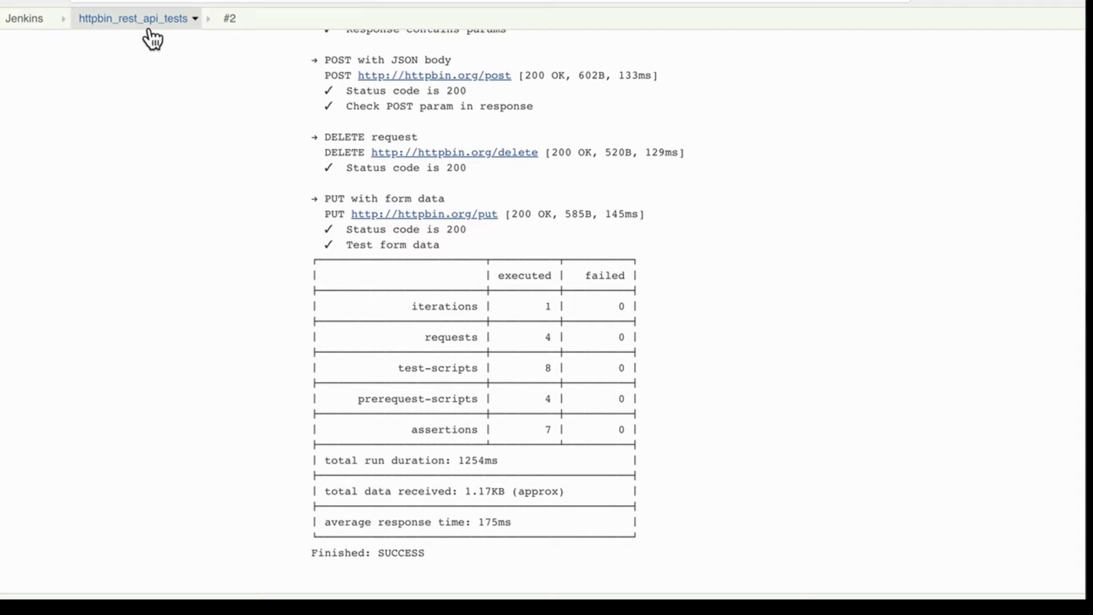
Replace the shell command with newman run on the collection API link plus --environment link, then save
left_click(133, 19)
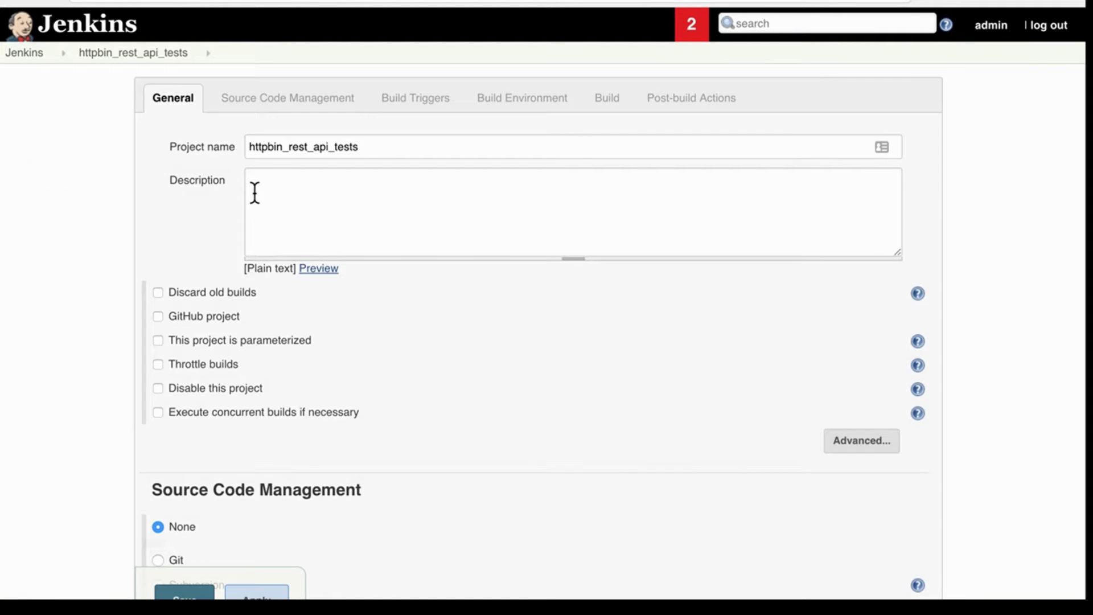
left_click(606, 102)
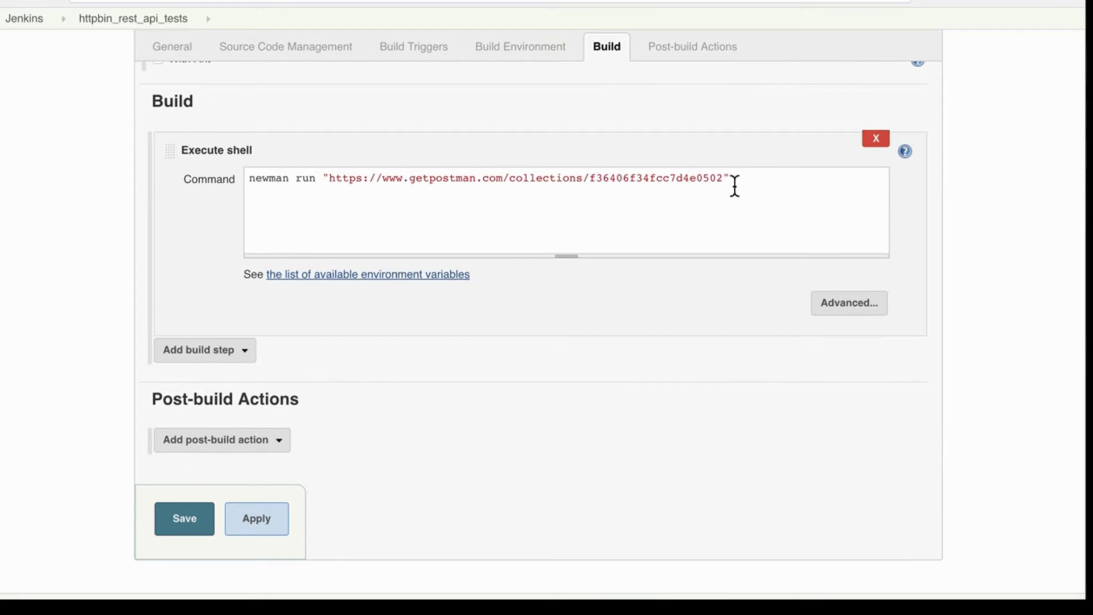
triple_click(757, 180)
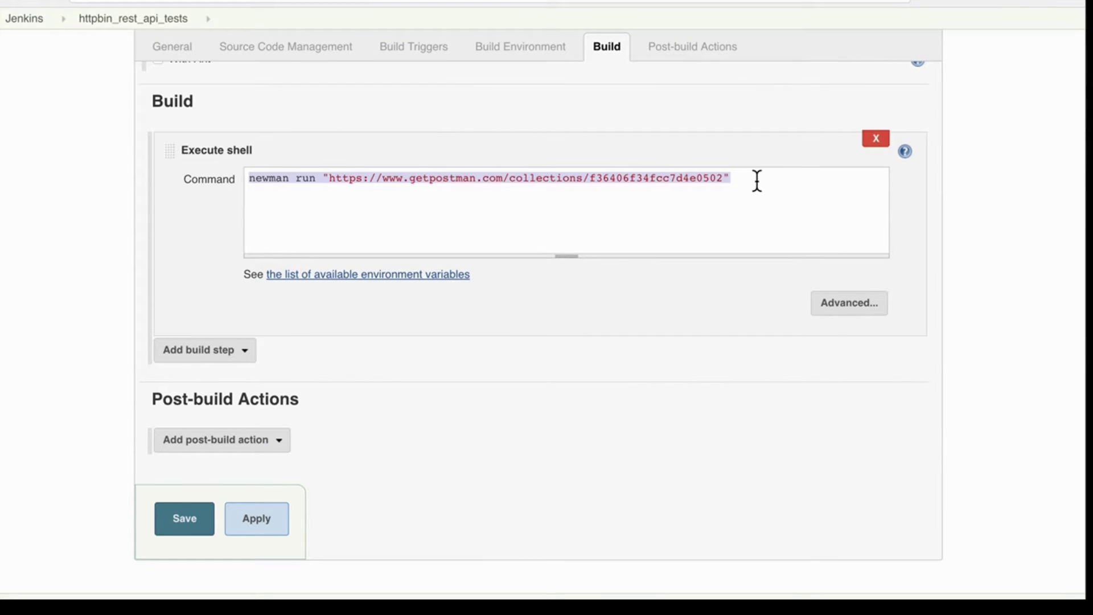
key("ctrl+v")
scroll(664, 190, "left", 10)
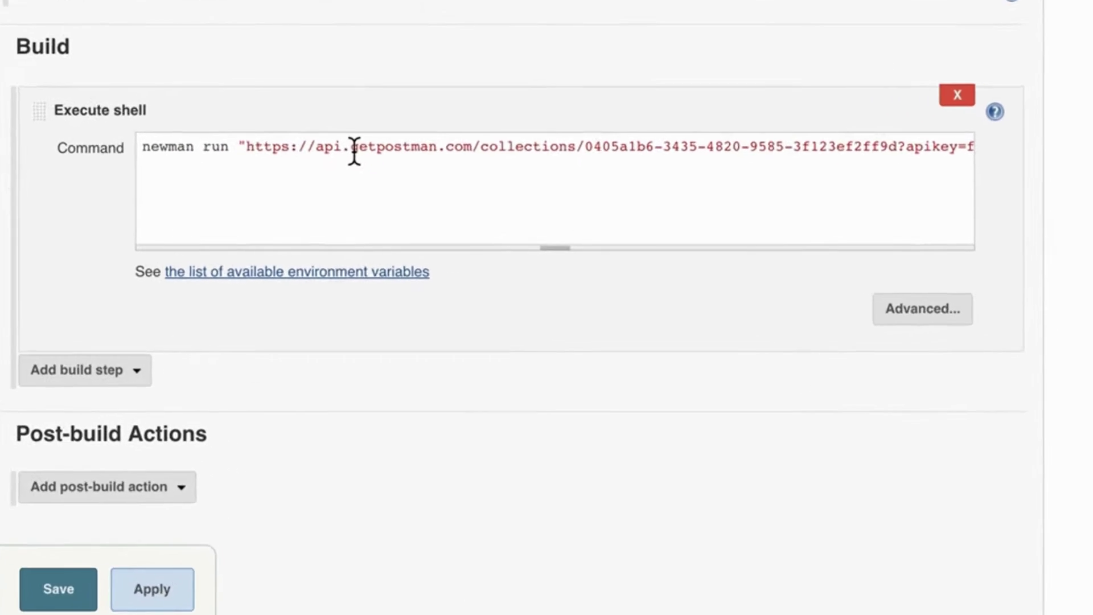
scroll(397, 151, "right", 5)
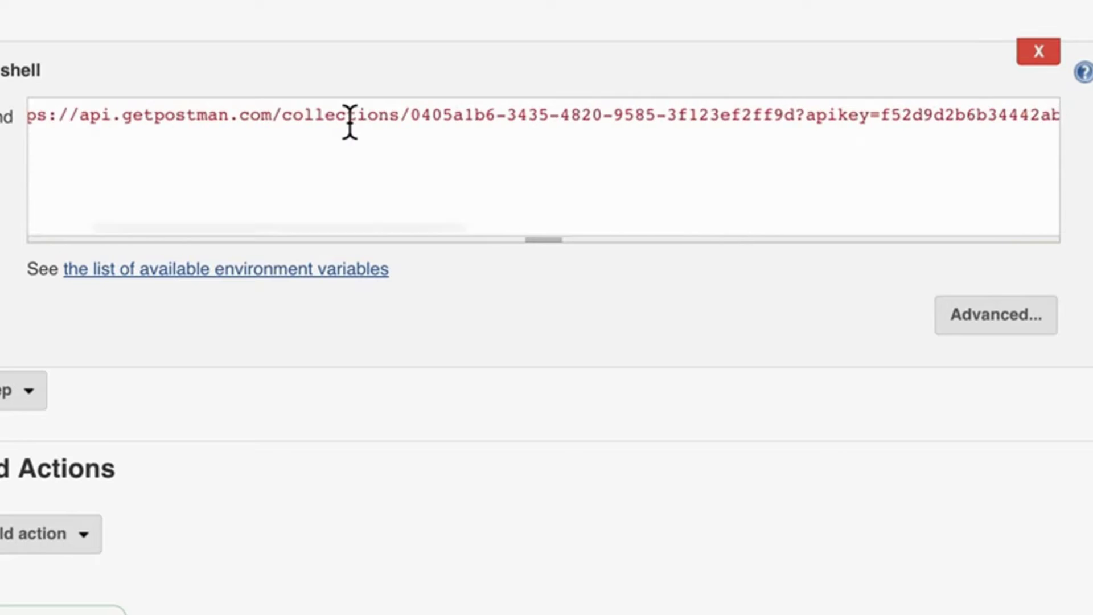
scroll(349, 121, "right", 5)
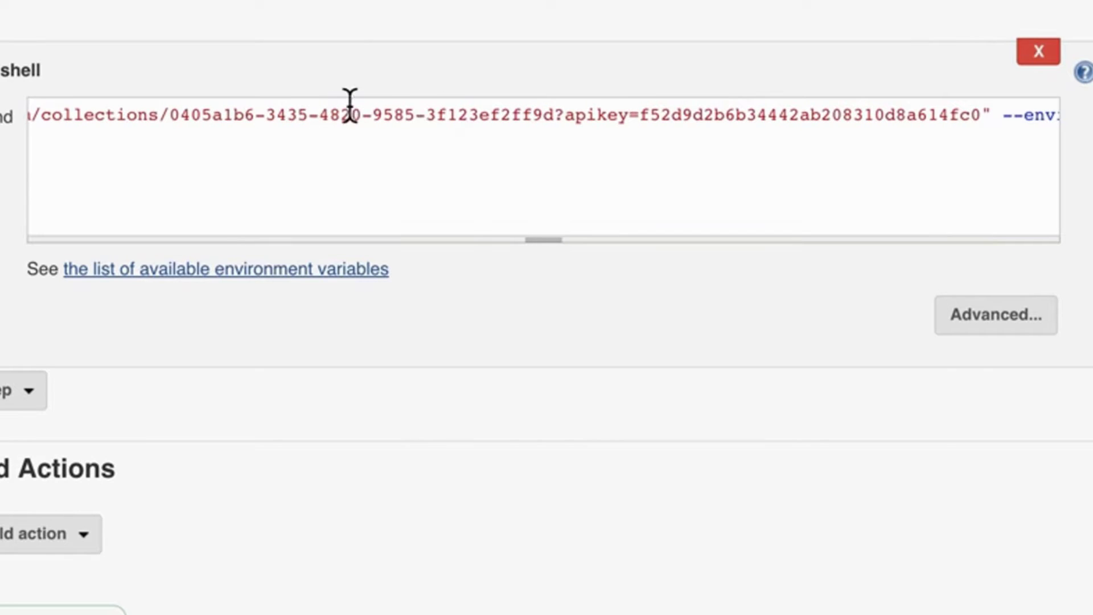
scroll(391, 115, "right", 4)
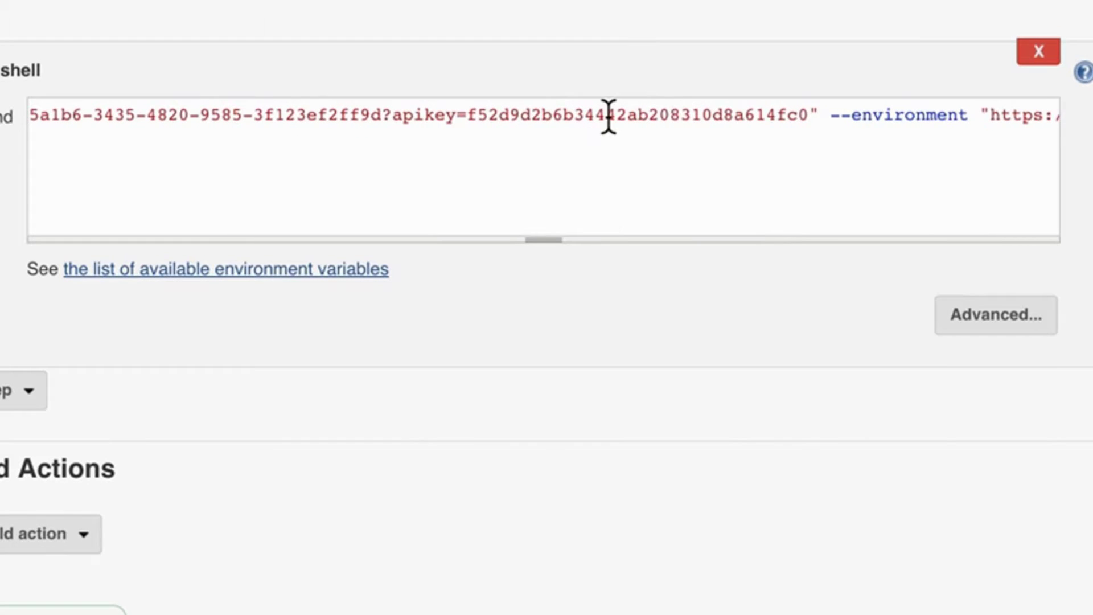
scroll(736, 114, "right", 4)
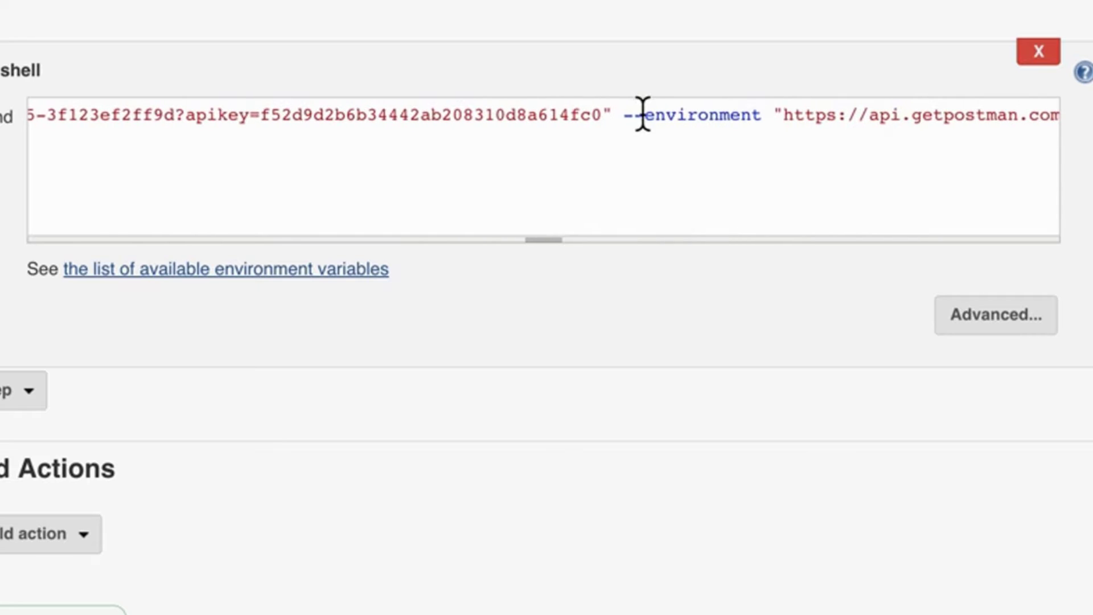
scroll(710, 116, "right", 10)
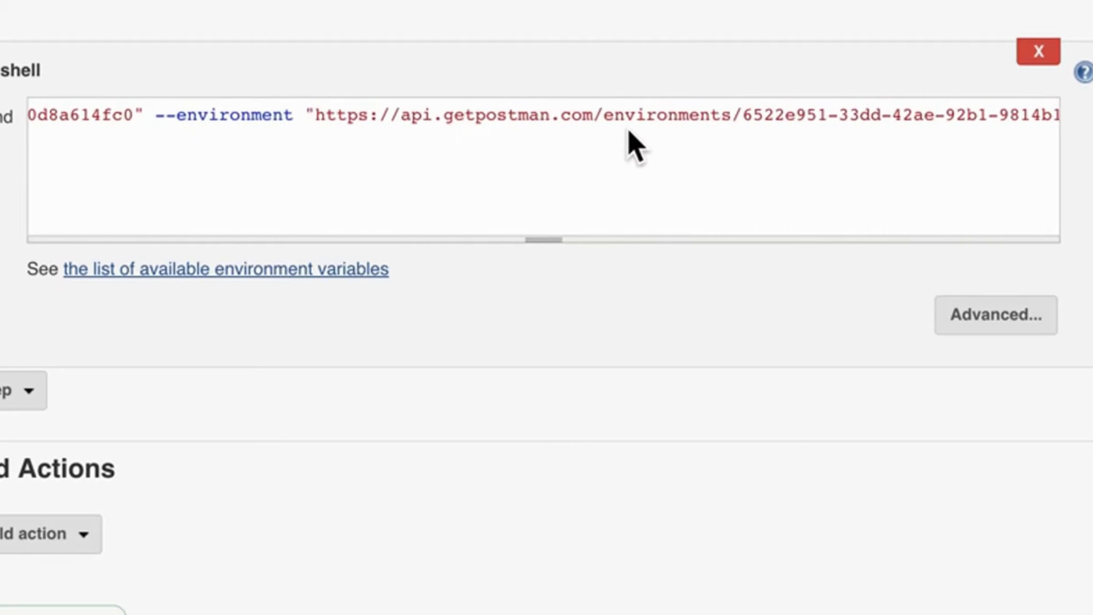
scroll(626, 139, "right", 6)
scroll(631, 145, "right", 2)
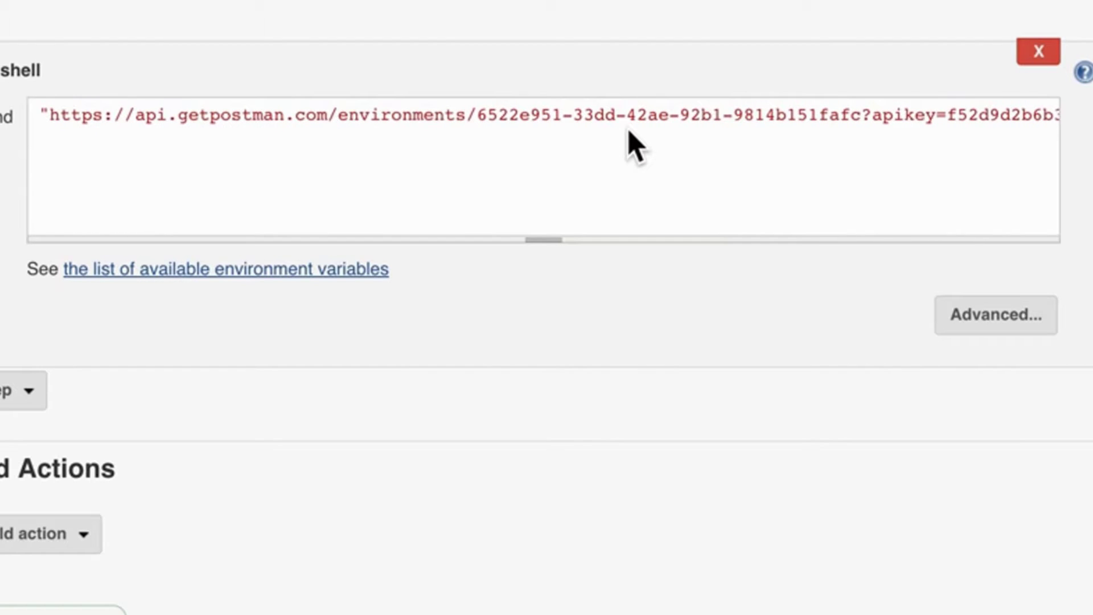
scroll(705, 143, "right", 5)
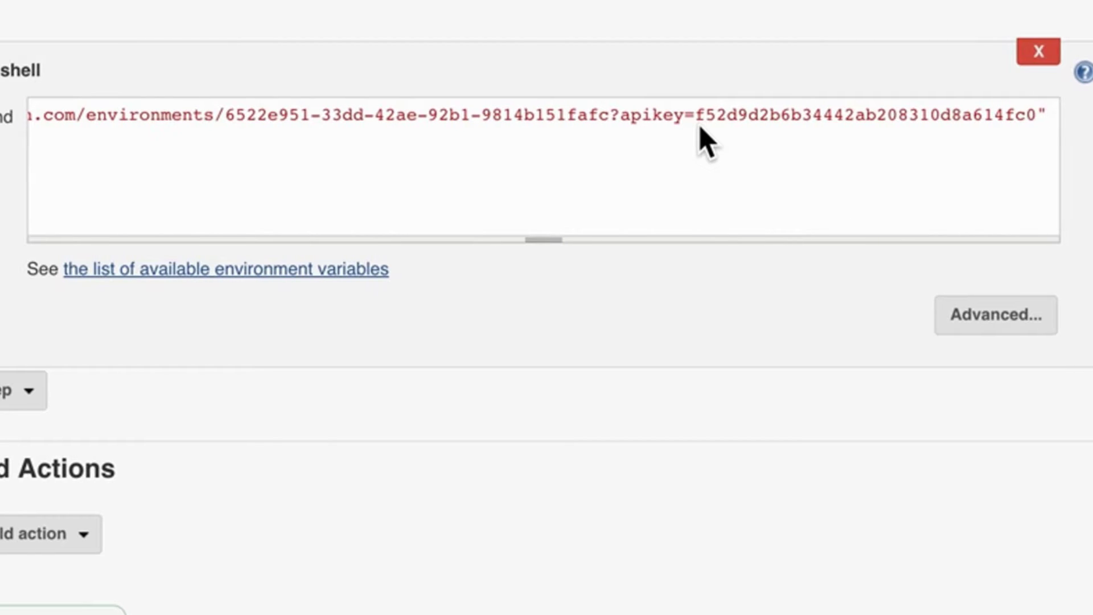
scroll(705, 142, "left", 10)
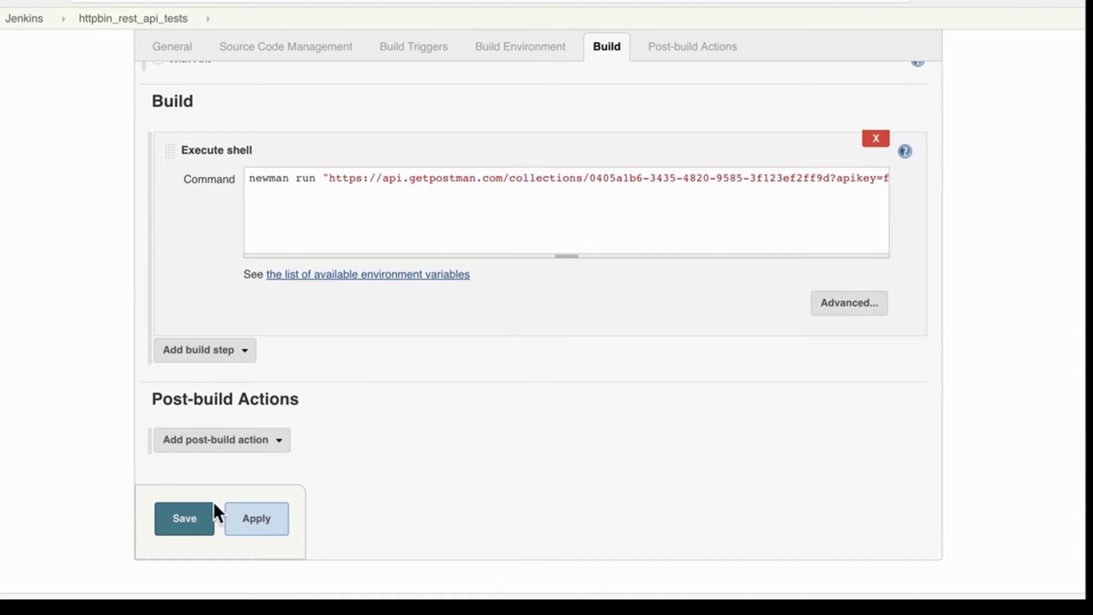
left_click(188, 521)
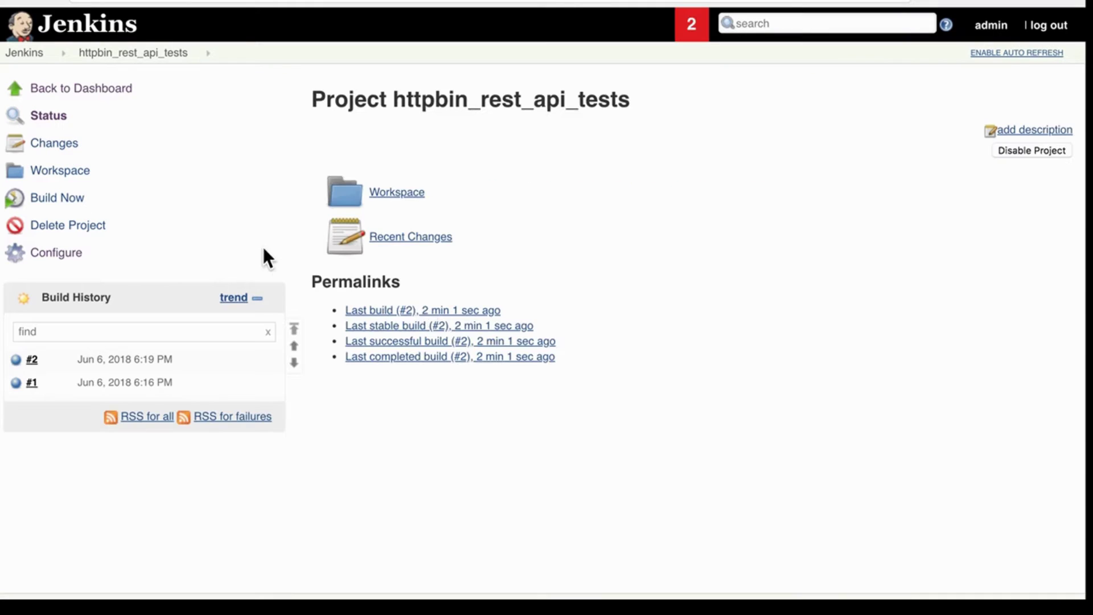
Run build #3 and review its console log of passing requests
left_click(53, 200)
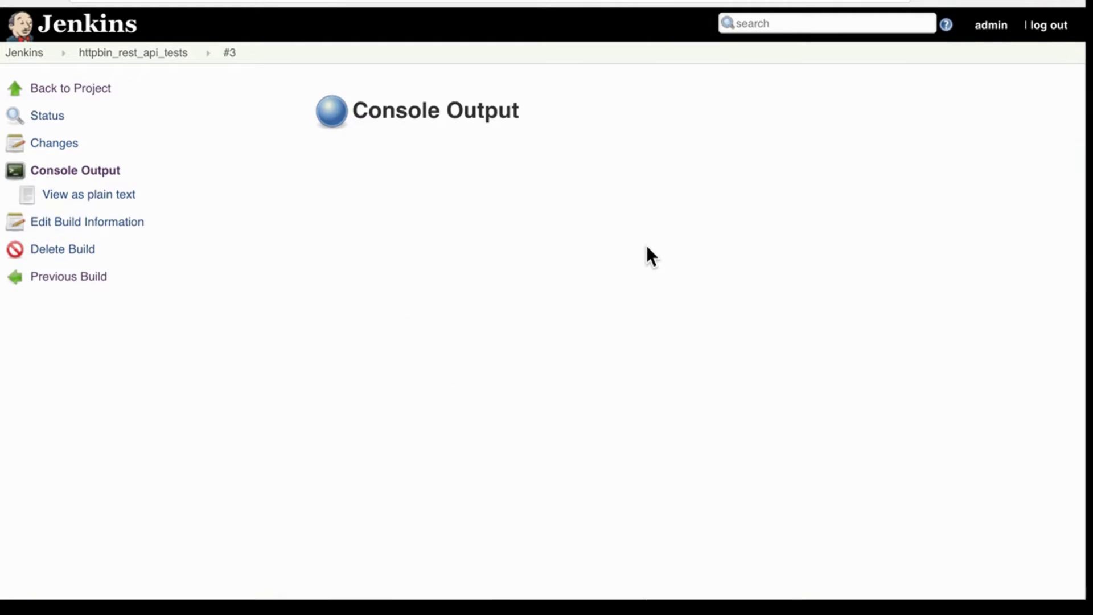
scroll(648, 257, "down", 10)
scroll(649, 254, "up", 10)
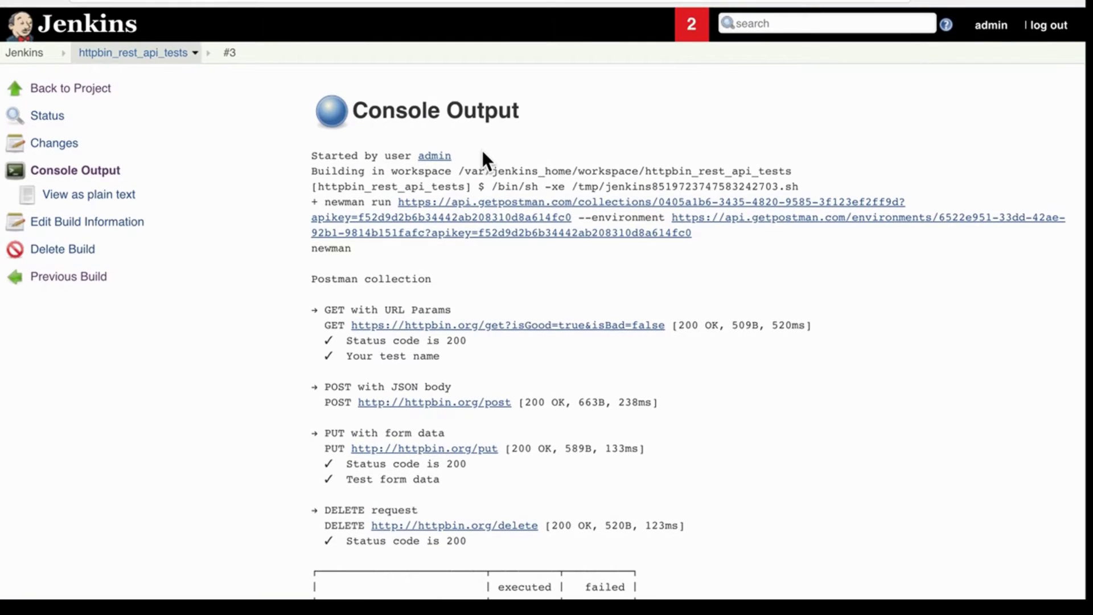
key("alt+Left")
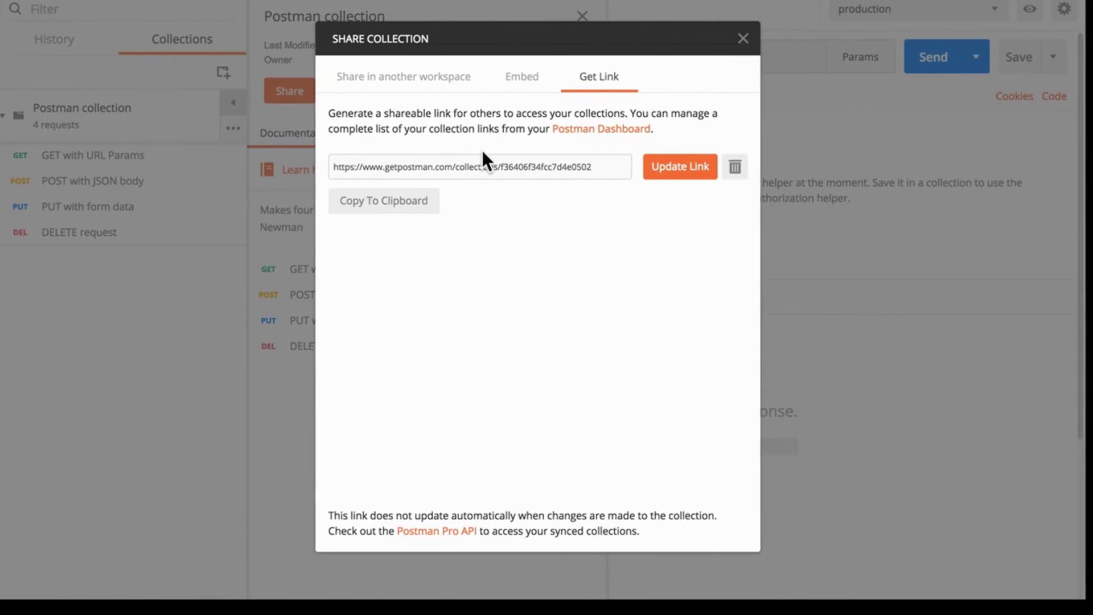
Change the GET with URL Params first test from status(200) to status(201)
left_click(743, 38)
left_click(703, 132)
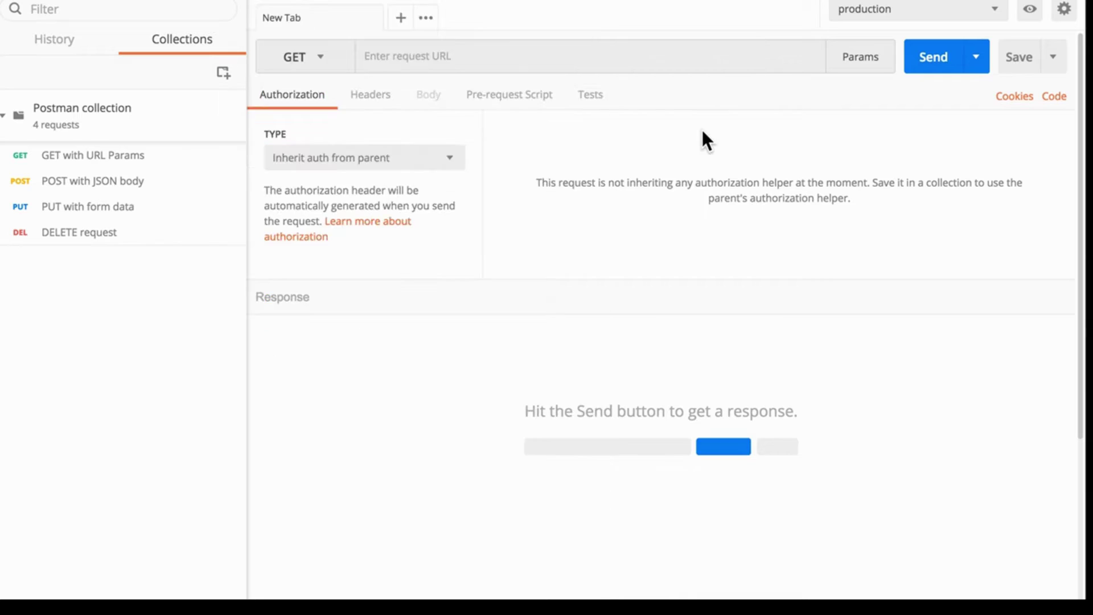
left_click(130, 158)
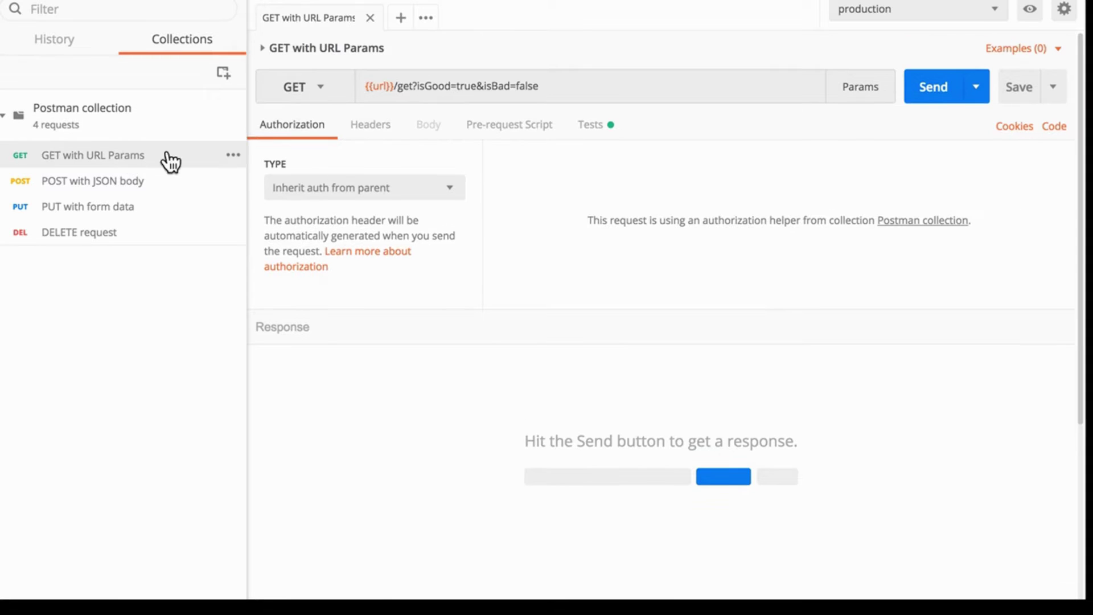
left_click(589, 126)
left_click(500, 170)
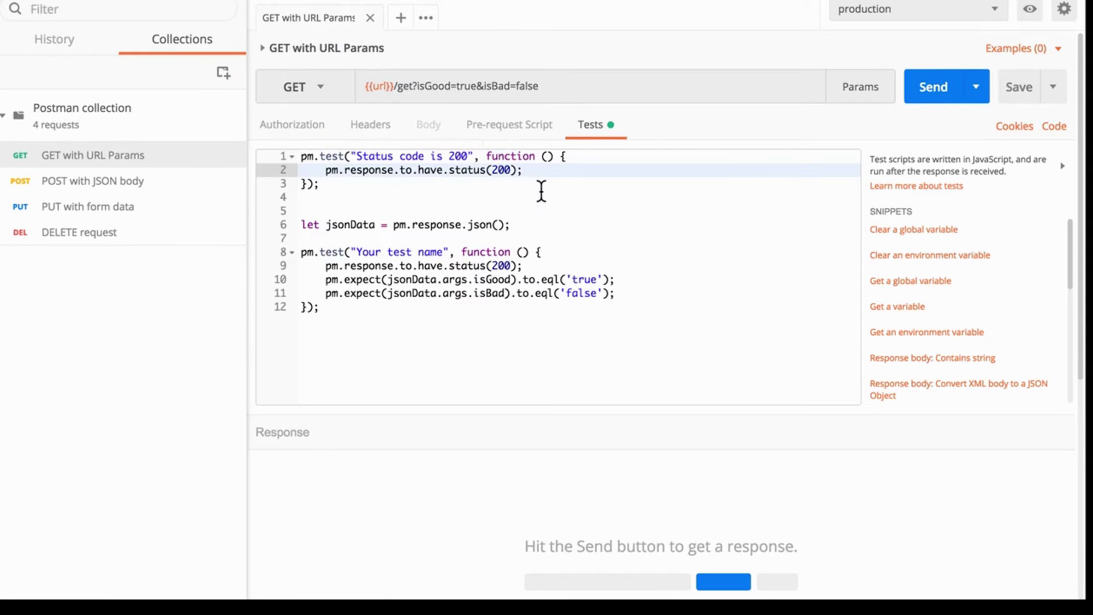
key("Right")
key("Right")
key("BackSpace")
type("1")
left_click(563, 225)
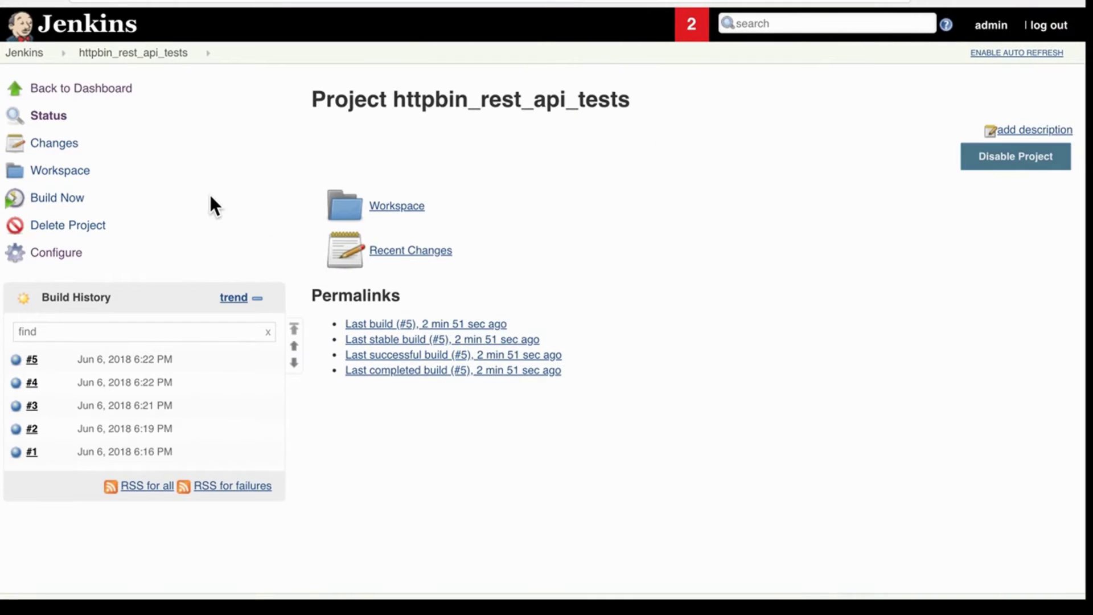
Build the project again and read failed build #6's console output down to the status assertion failure
left_click(59, 199)
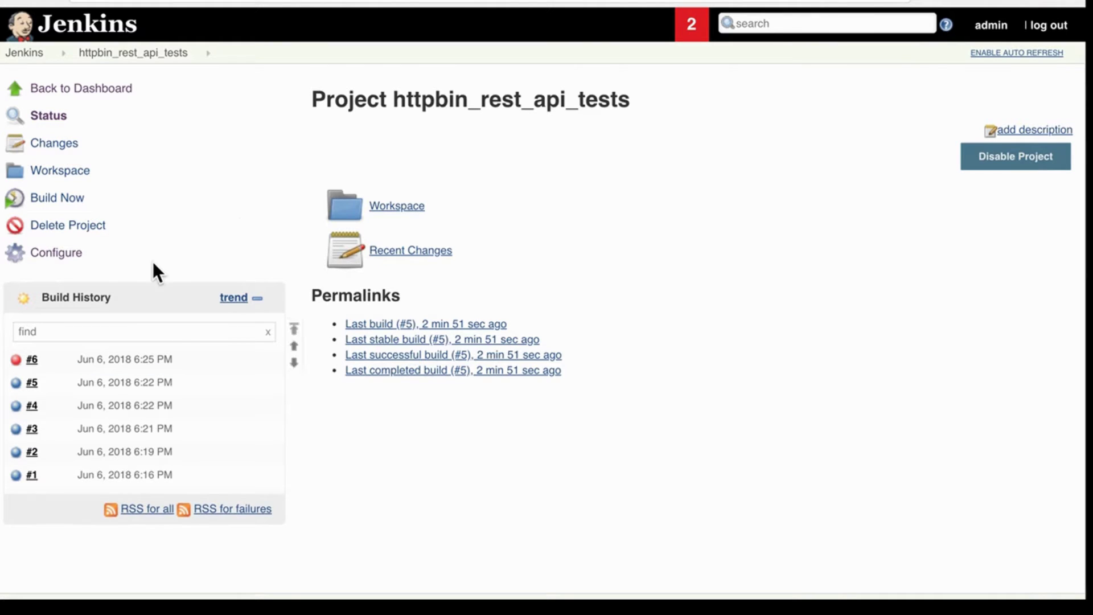
left_click(15, 361)
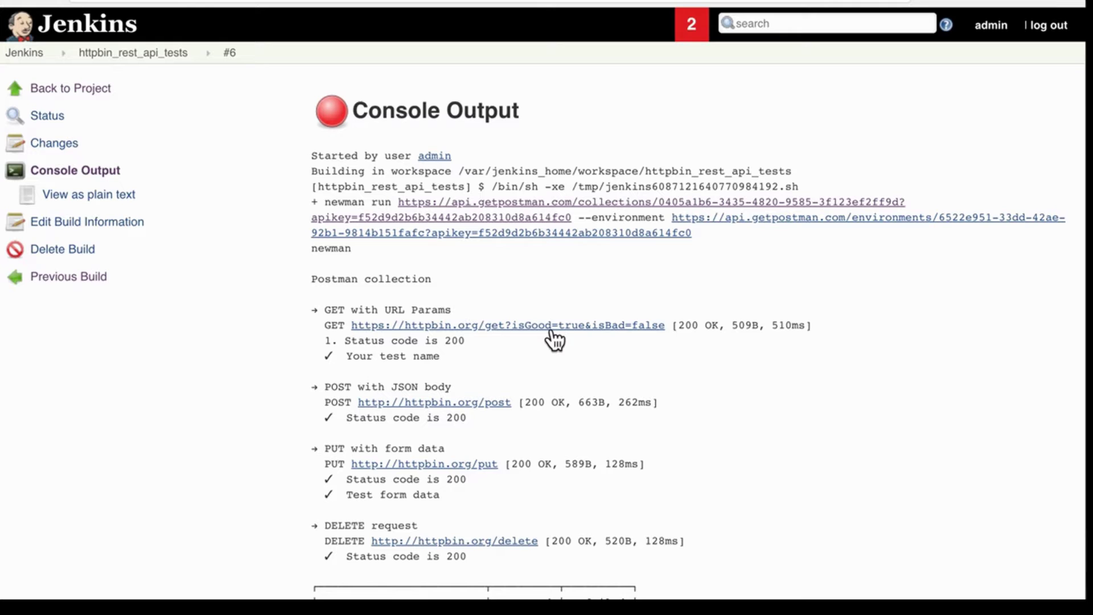
scroll(612, 271, "down", 7)
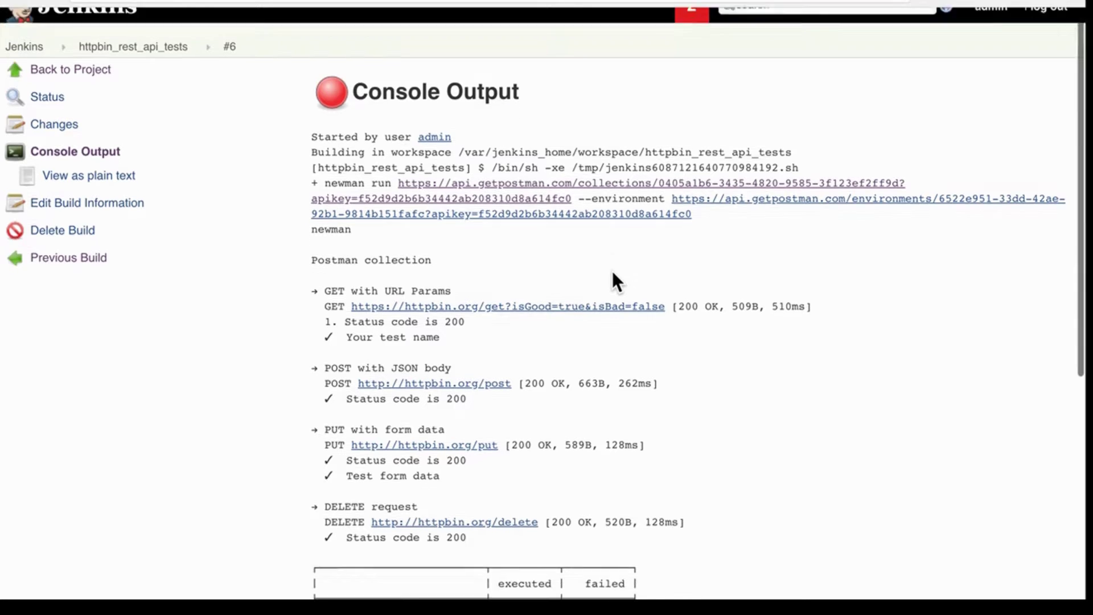
scroll(535, 316, "down", 1)
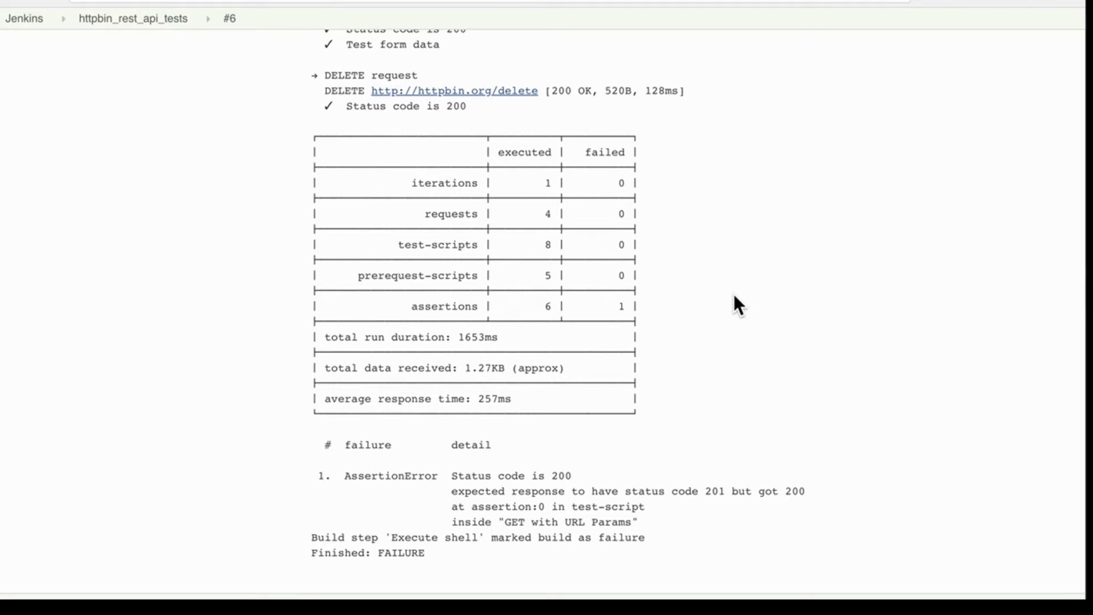
left_click(167, 25)
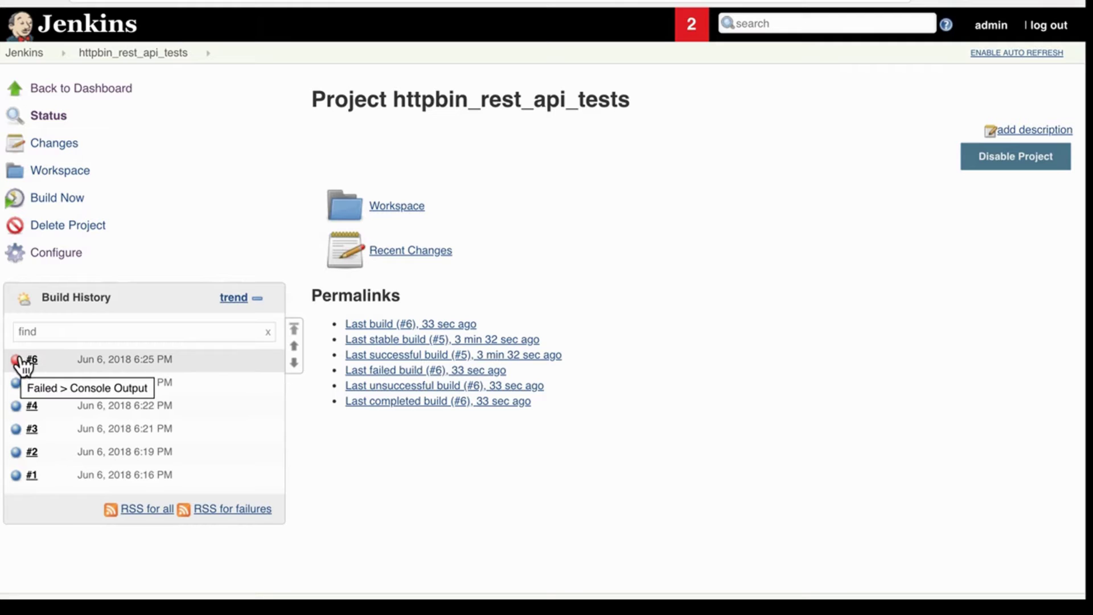
key("alt+Left")
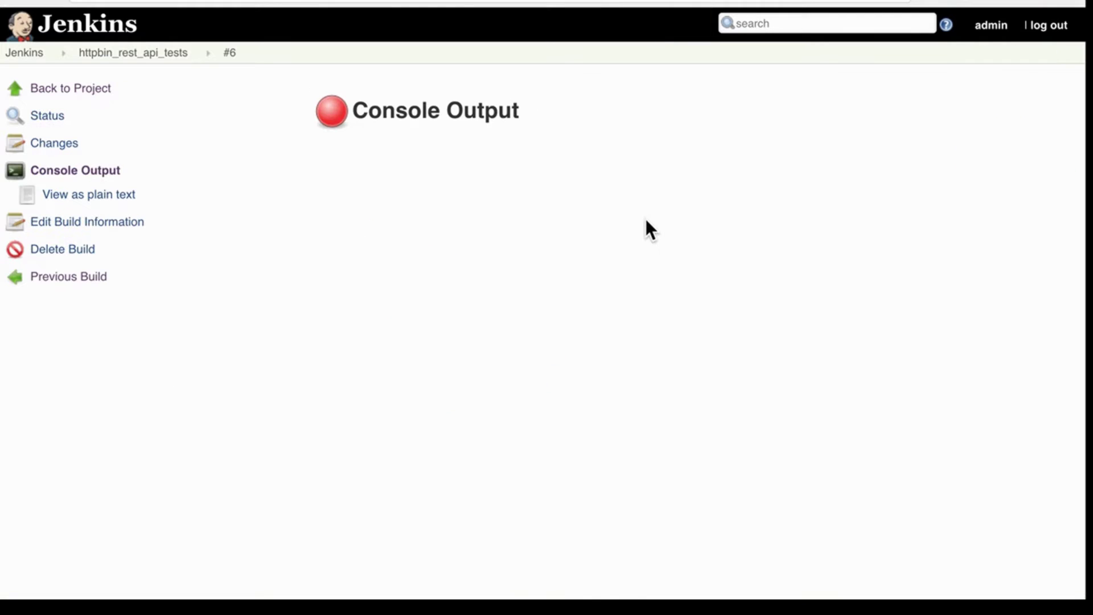
Jump from the newman README's Contents to the Configuring Reporters section
scroll(646, 219, "down", 10)
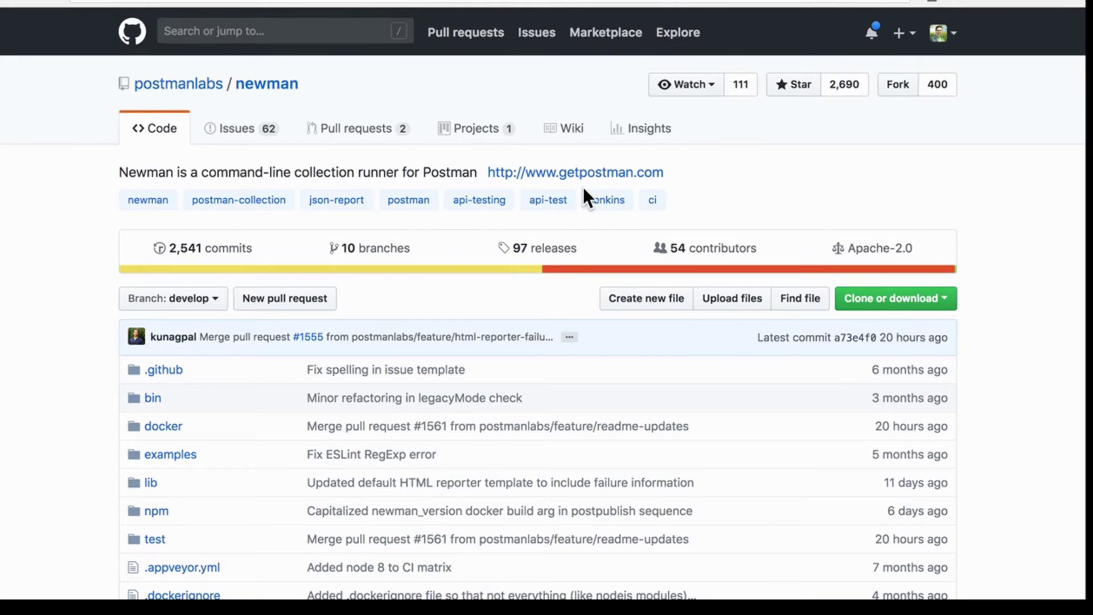
scroll(673, 316, "down", 15)
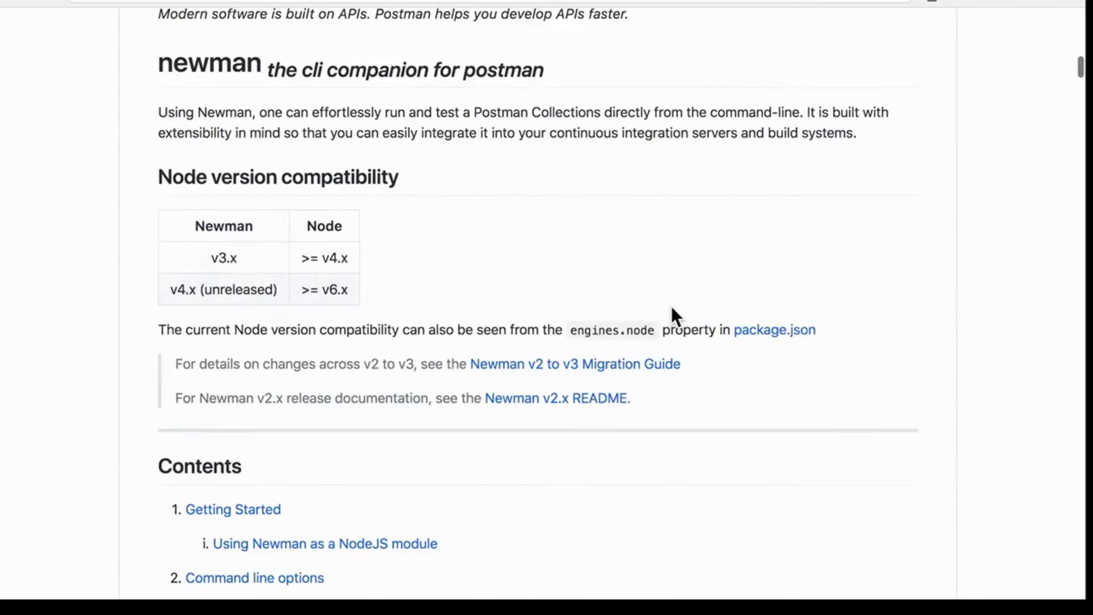
scroll(671, 313, "down", 8)
scroll(672, 315, "up", 1)
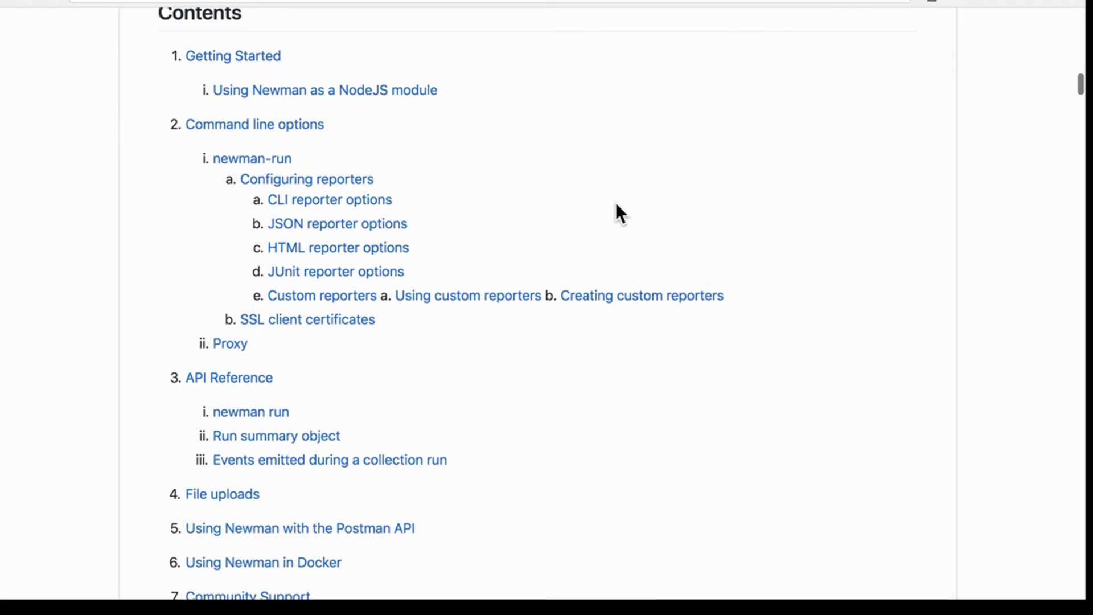
scroll(617, 206, "up", 1)
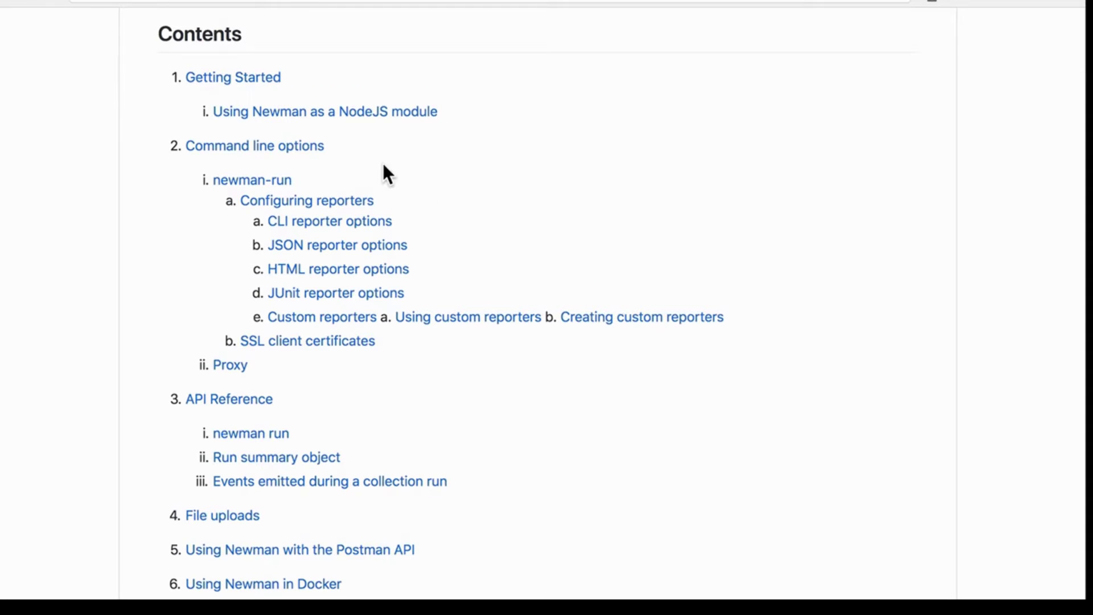
left_click(336, 205)
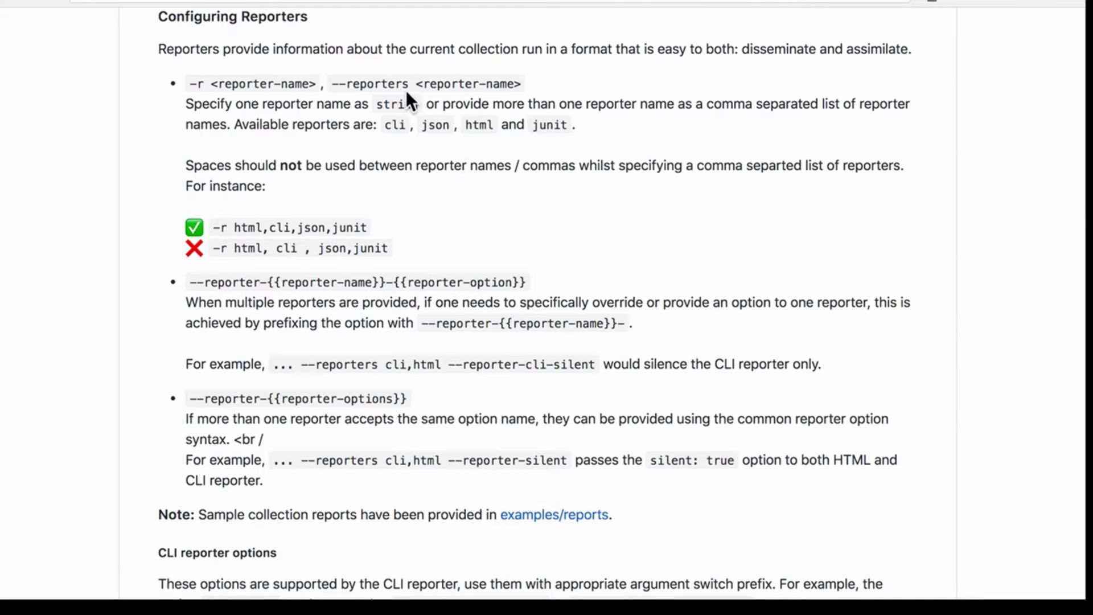
Highlight the reporter names cli and junit and the --reporters option
double_click(393, 124)
double_click(551, 126)
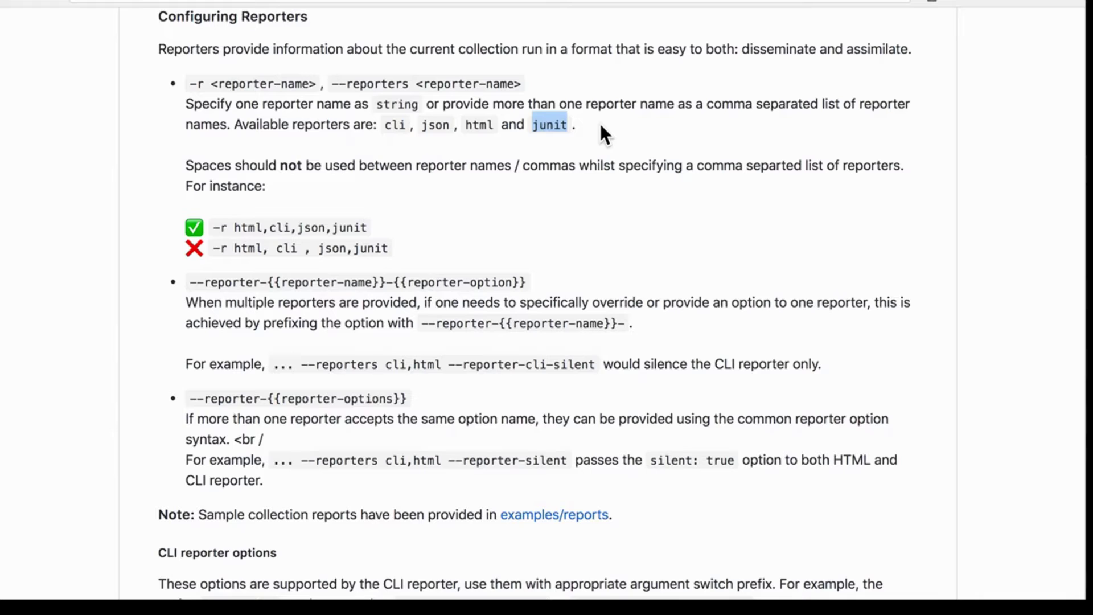
left_click_drag(334, 84, 407, 85)
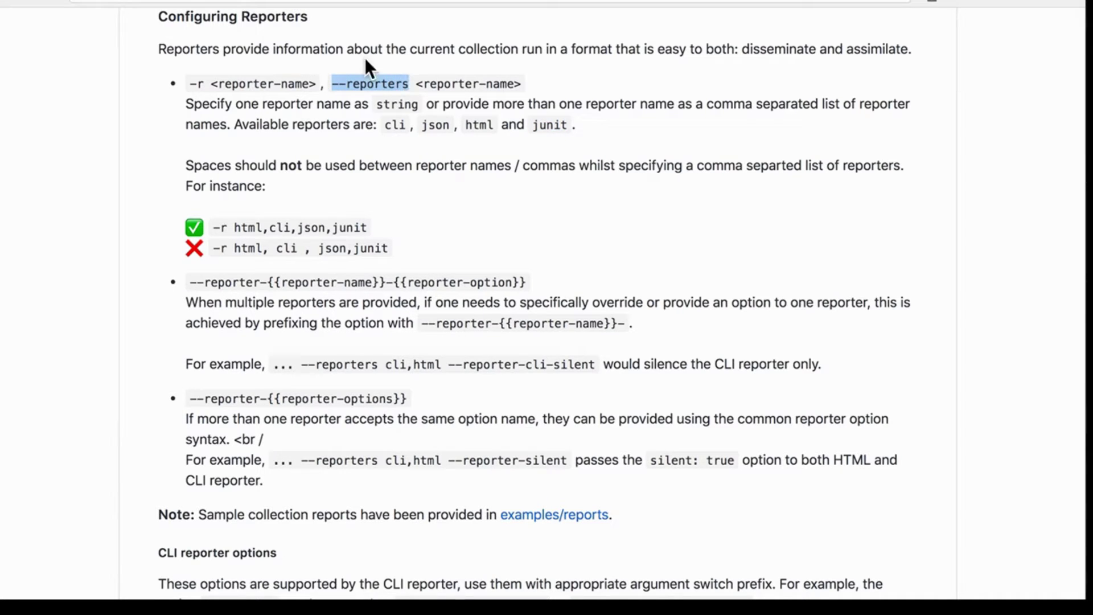
Break the newman shell command so --environment sits on its own backslash-continued line, then start a third line
left_click(236, 3)
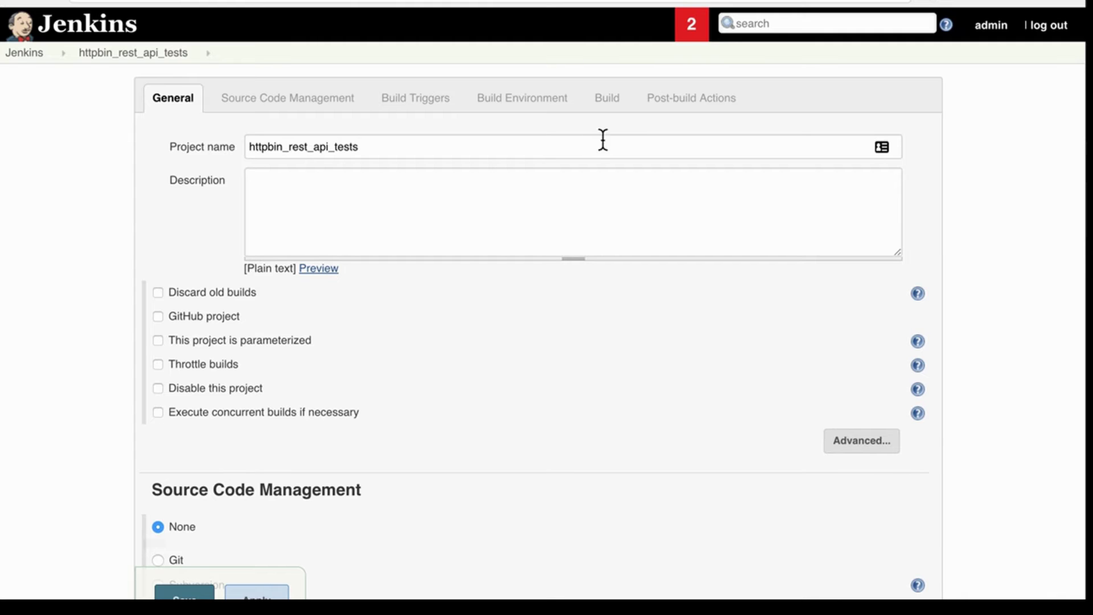
left_click(613, 101)
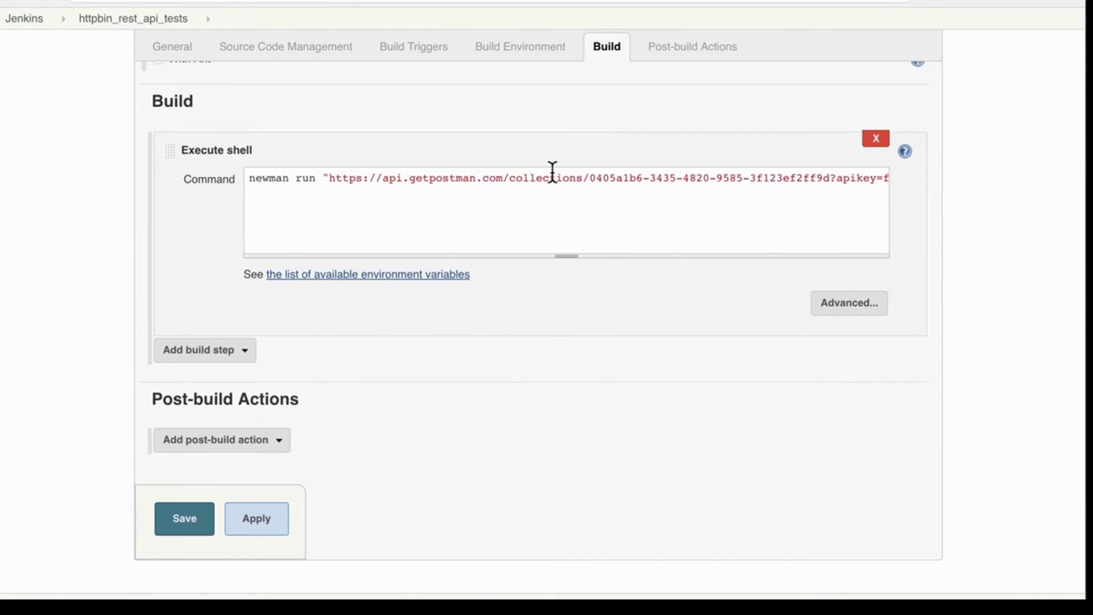
scroll(666, 202, "right", 10)
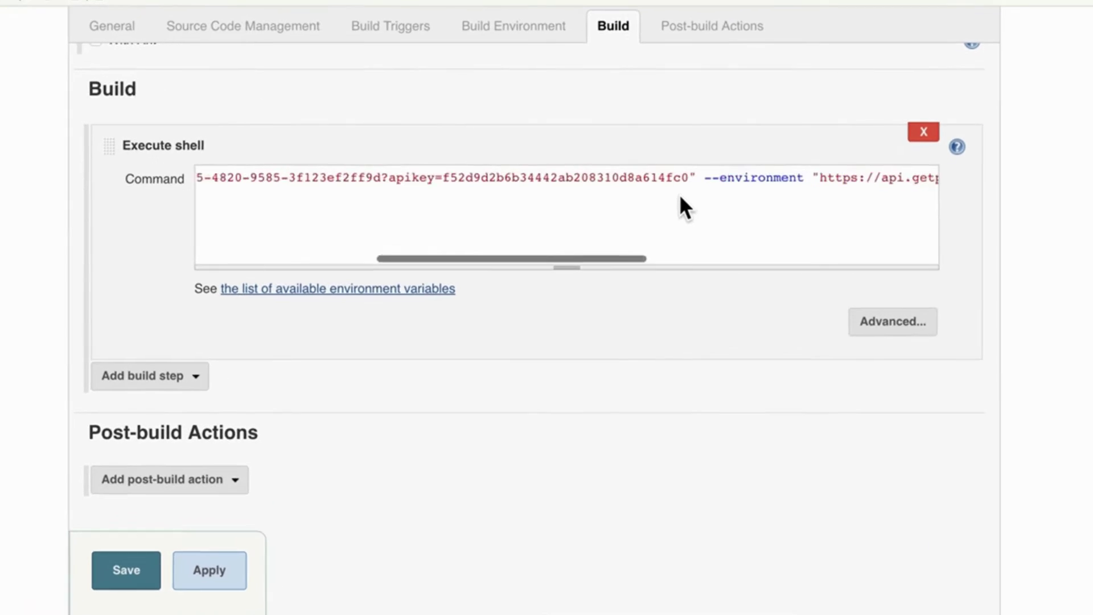
scroll(680, 199, "right", 5)
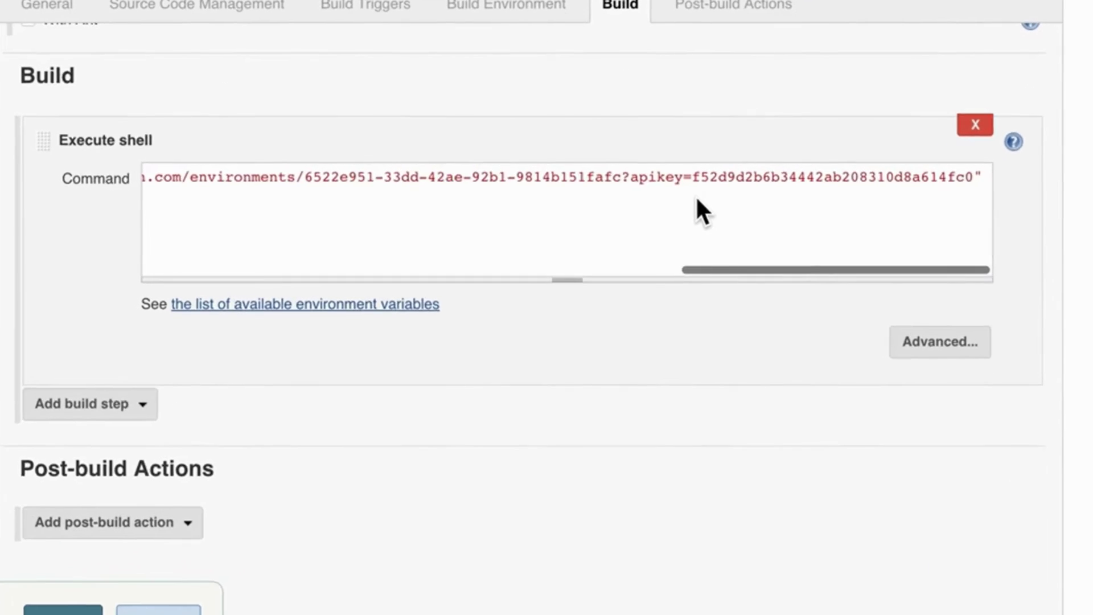
scroll(638, 175, "left", 2)
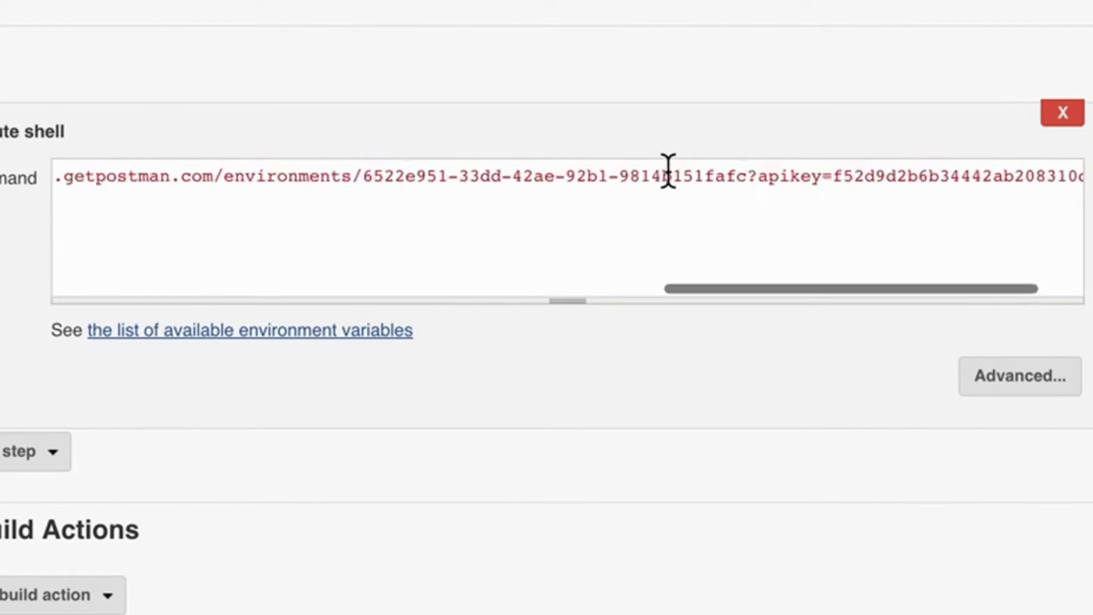
scroll(668, 170, "left", 10)
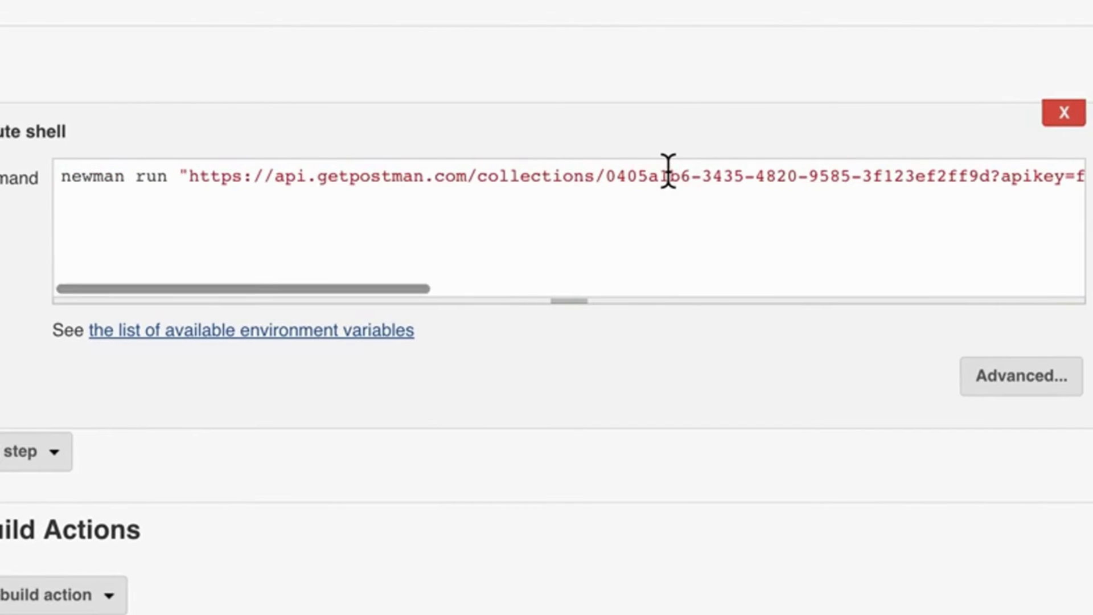
scroll(668, 171, "right", 4)
scroll(668, 171, "right", 5)
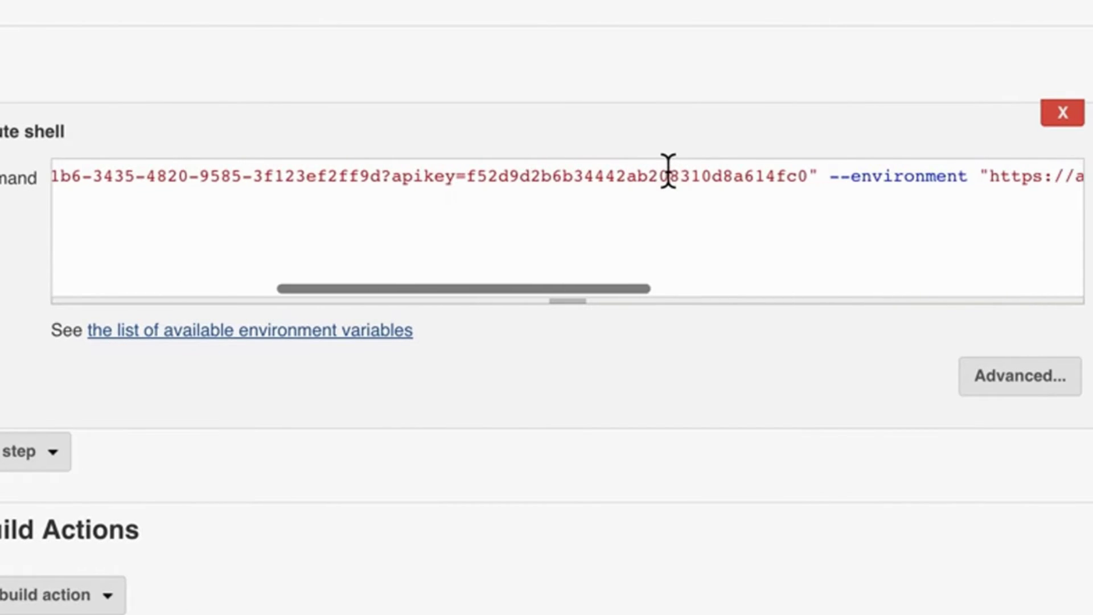
left_click(827, 175)
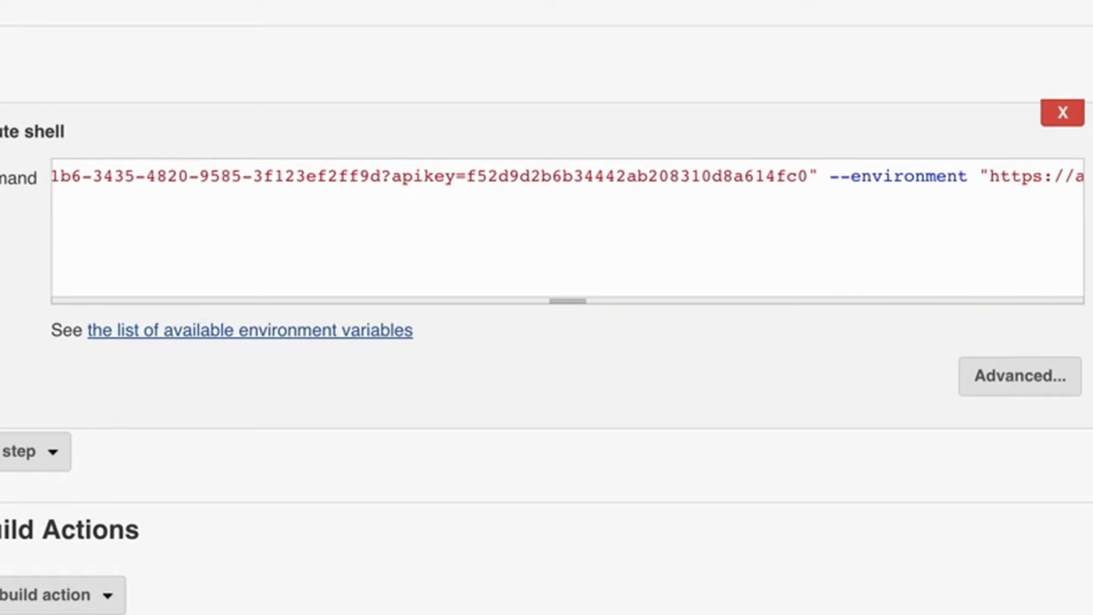
left_click(829, 176)
type("\\")
key("Return")
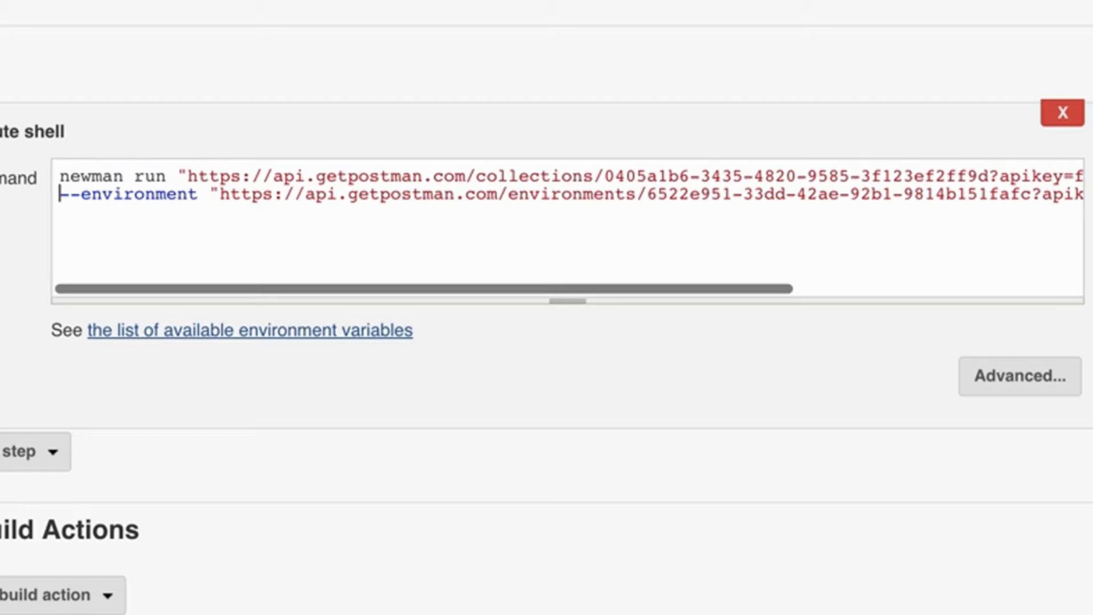
key("End")
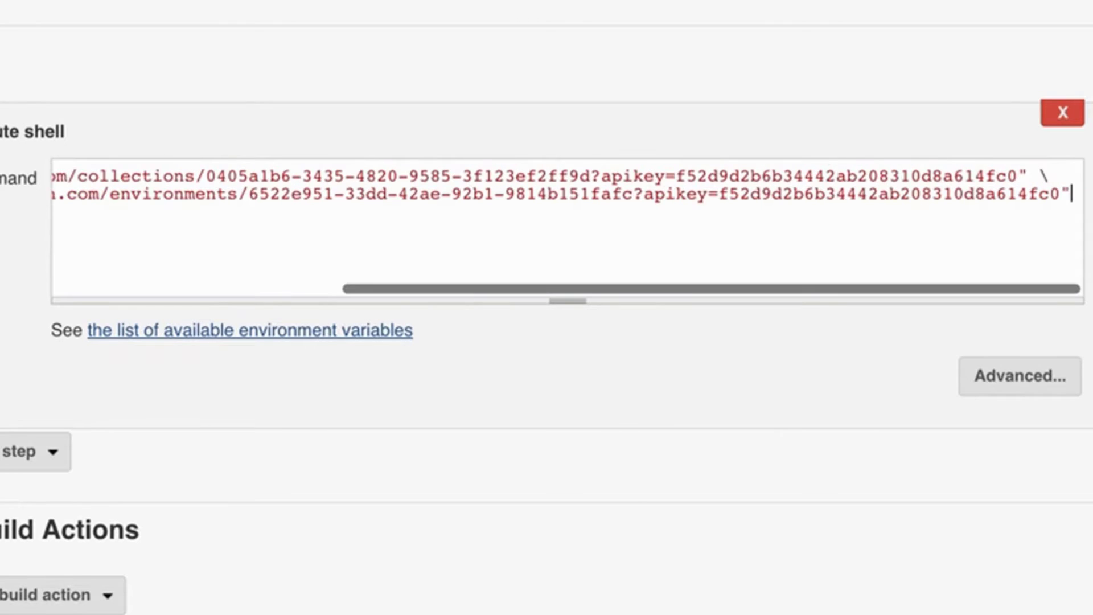
type("\\")
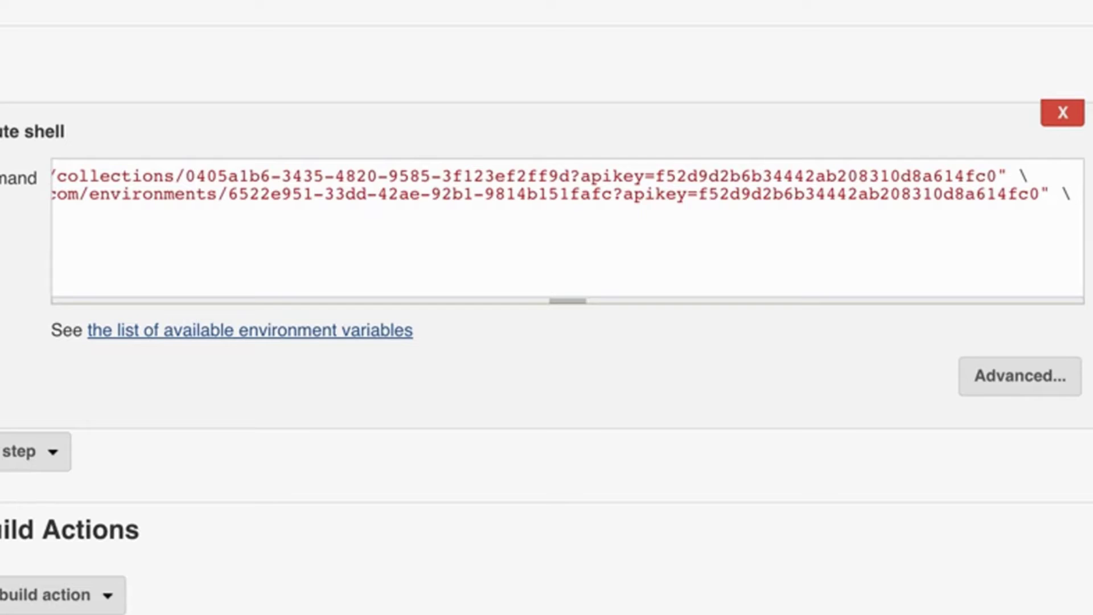
key("Return")
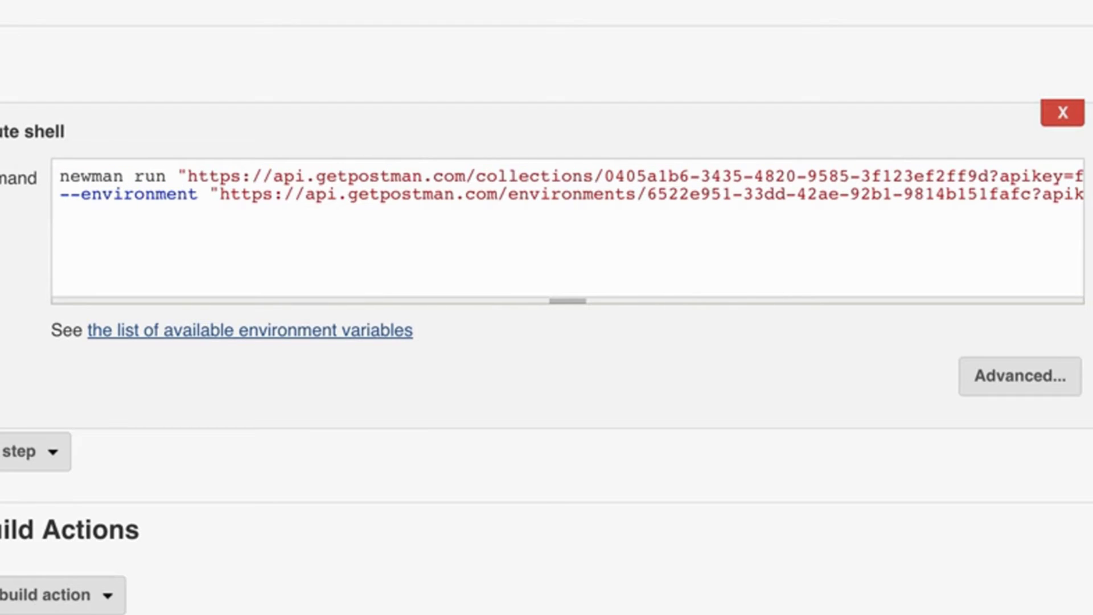
Add a '--reporters cli,junit \' line to the command and begin another line
type("--reporters")
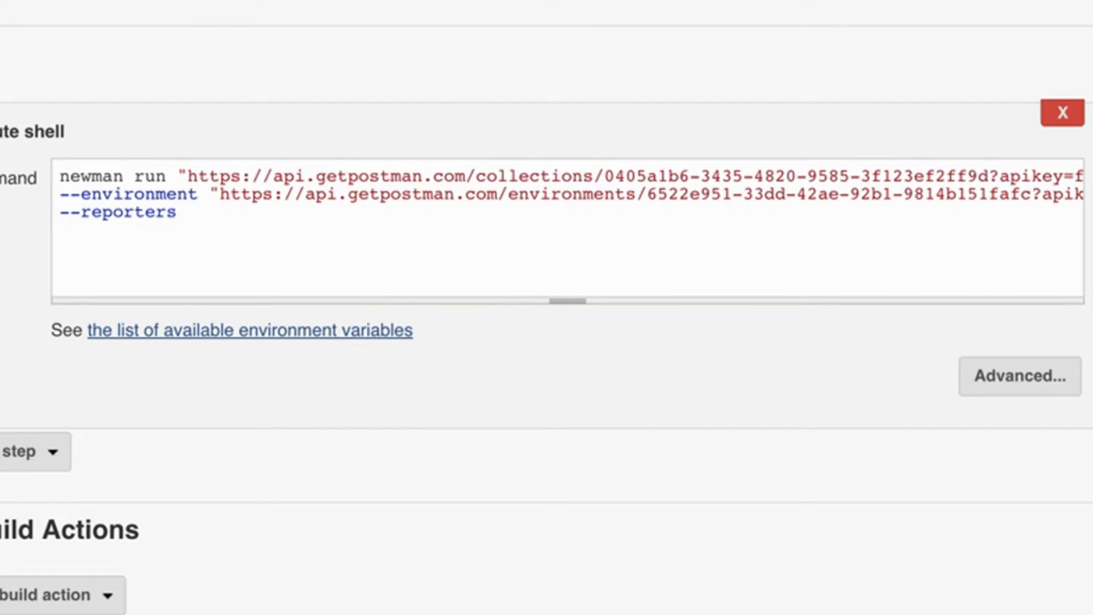
type(" cli")
type(",junit")
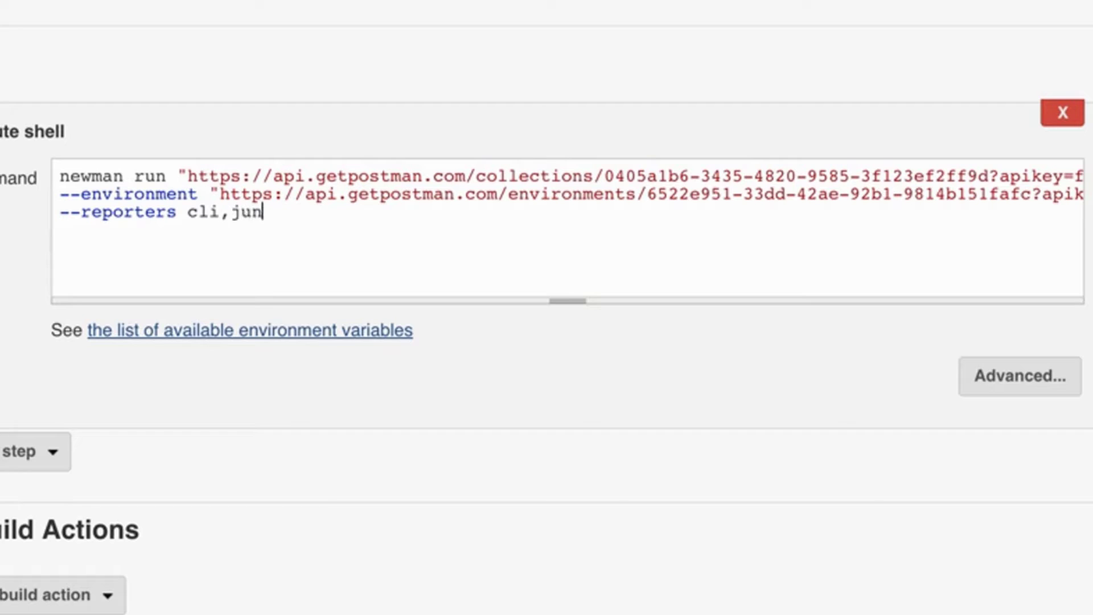
key("Left")
key("Left")
key("Left")
key("Left")
key("Left")
key("Left")
key("Left")
key("Left")
key("Left")
key("Right")
key("Right")
key("Right")
key("shift+Right")
key("Right")
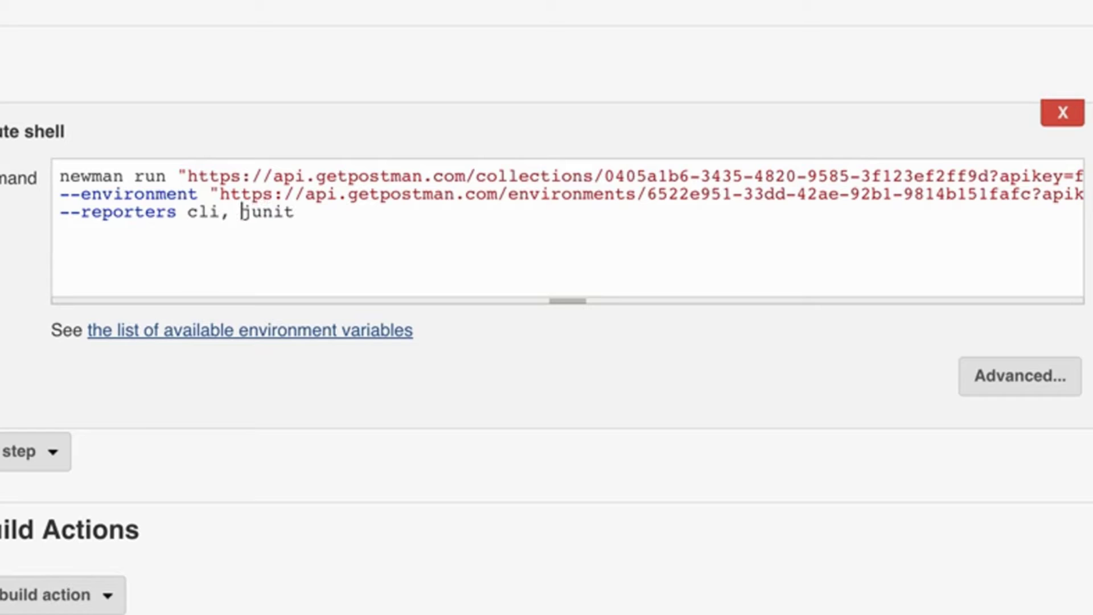
key("BackSpace")
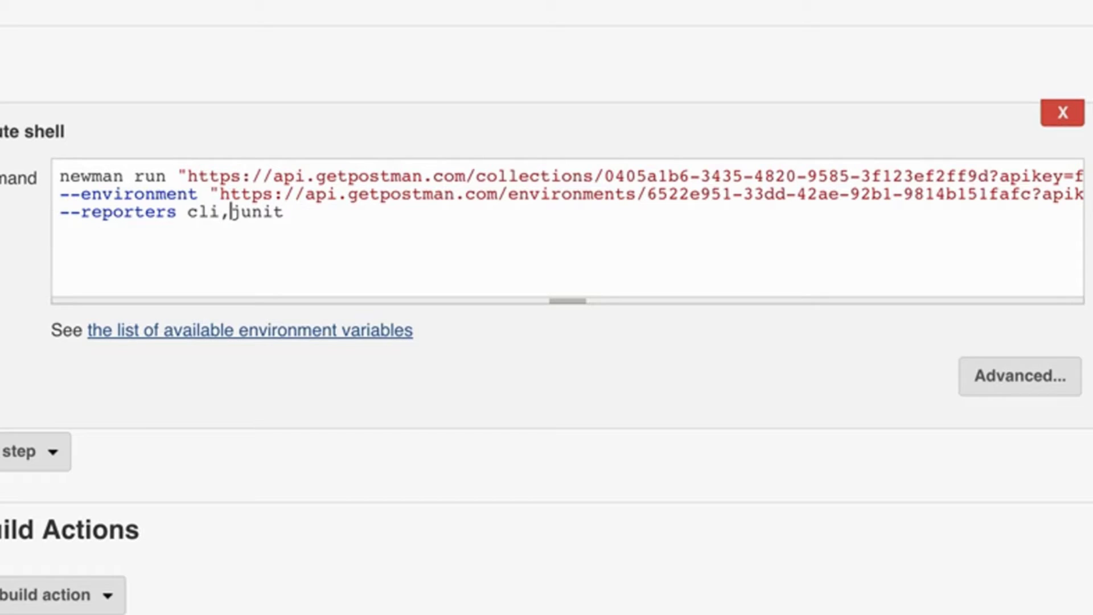
key("Left")
key("Left")
key("Left")
key("Left")
key("shift+Left")
key("Right")
key("BackSpace")
type("=")
key("BackSpace")
key("End")
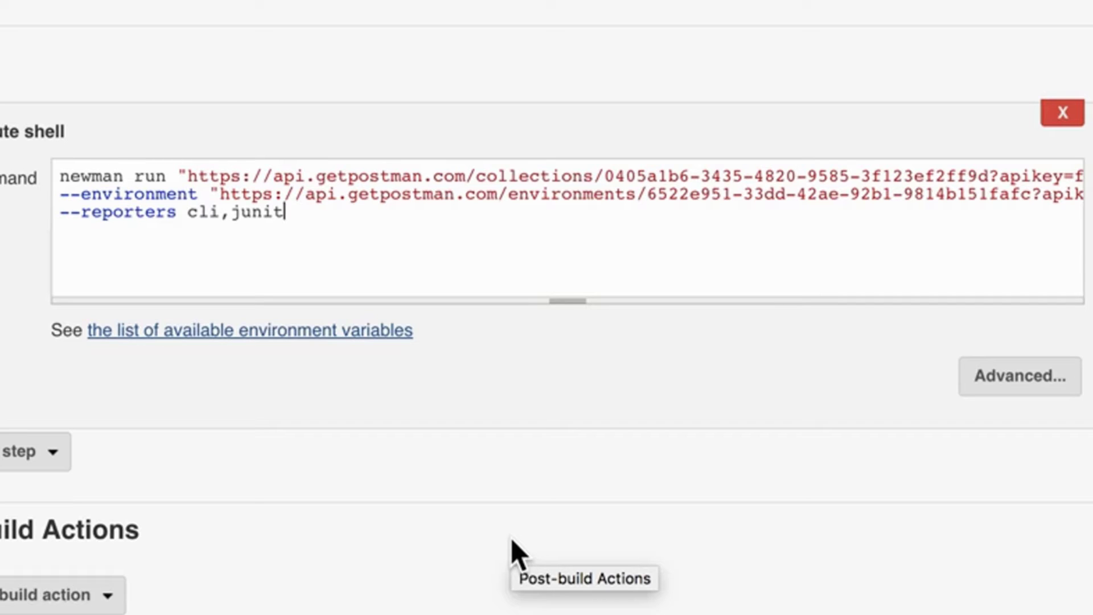
type("\\")
key("Return")
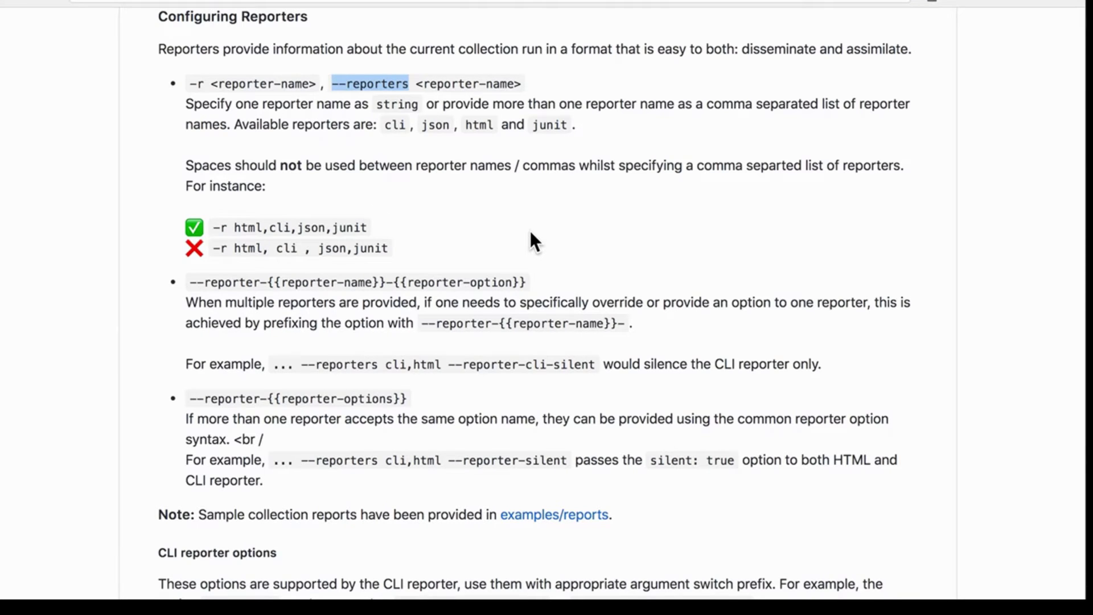
Scroll to the JUNIT/XML reporter options and select '--reporter-junit-export'
scroll(530, 230, "up", 4)
scroll(531, 230, "down", 4)
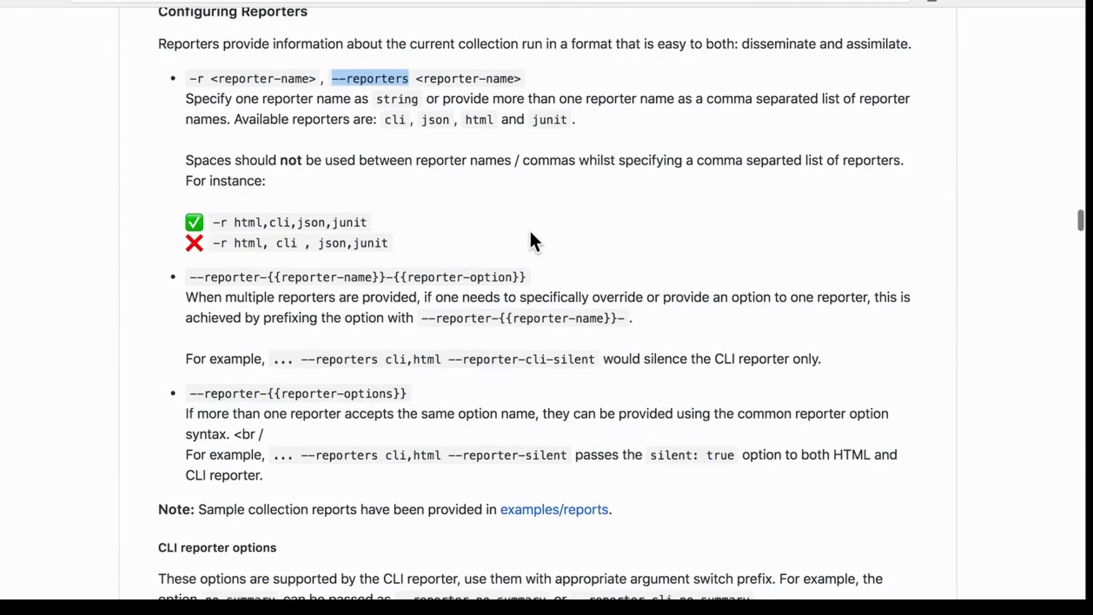
scroll(530, 230, "down", 10)
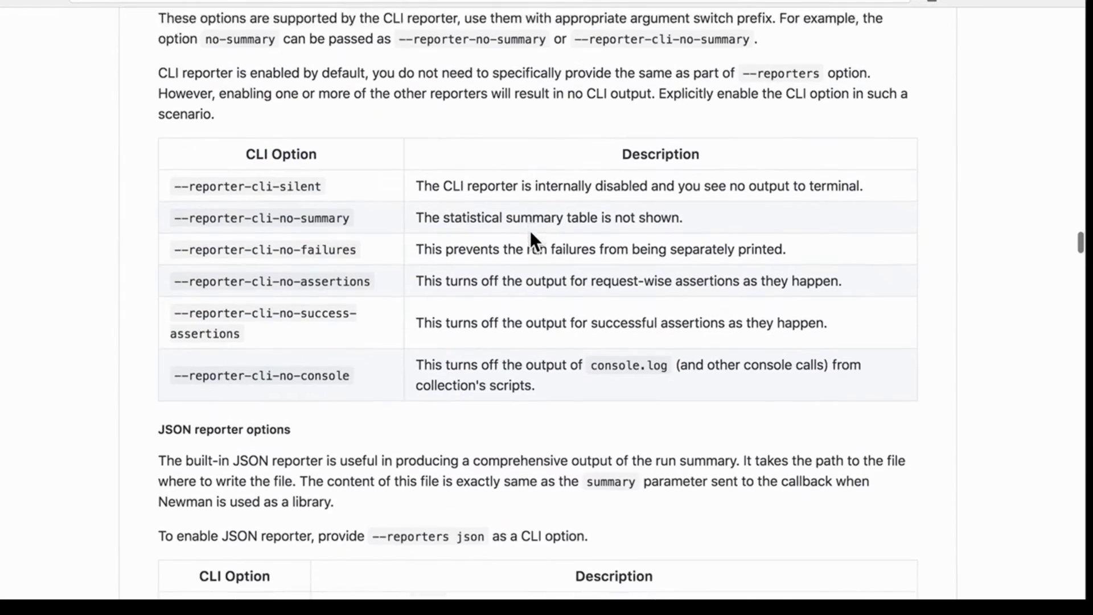
scroll(531, 231, "down", 4)
scroll(530, 231, "down", 6)
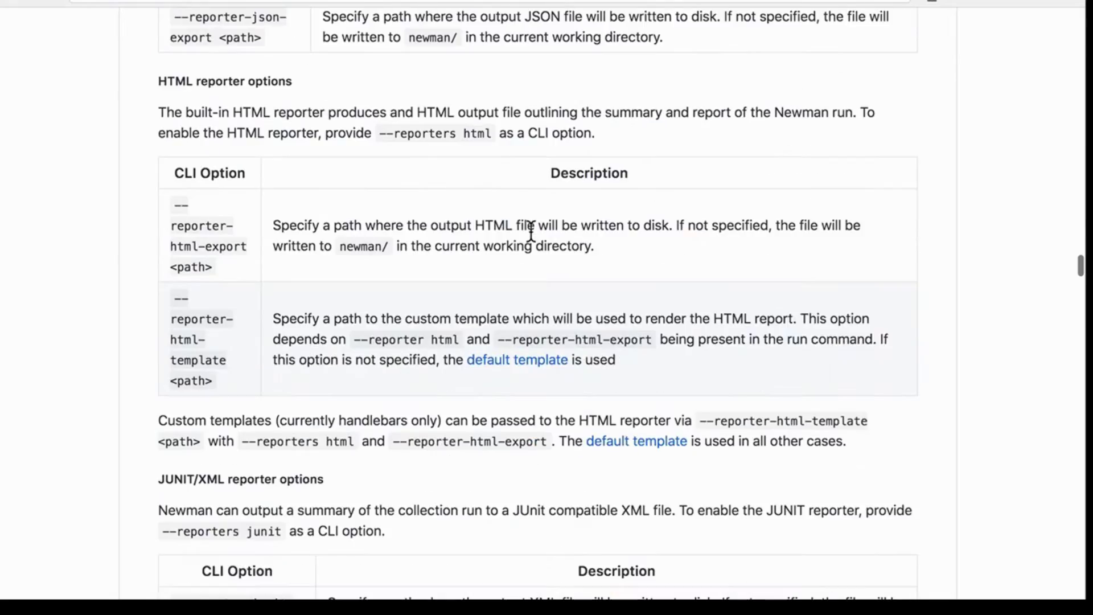
scroll(531, 230, "down", 4)
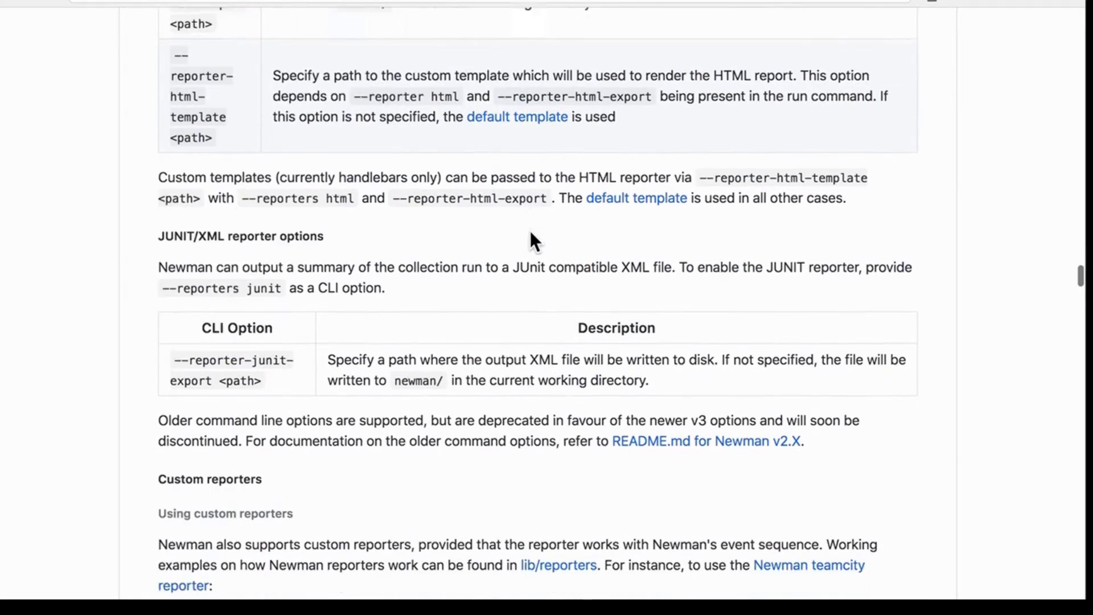
scroll(530, 230, "down", 4)
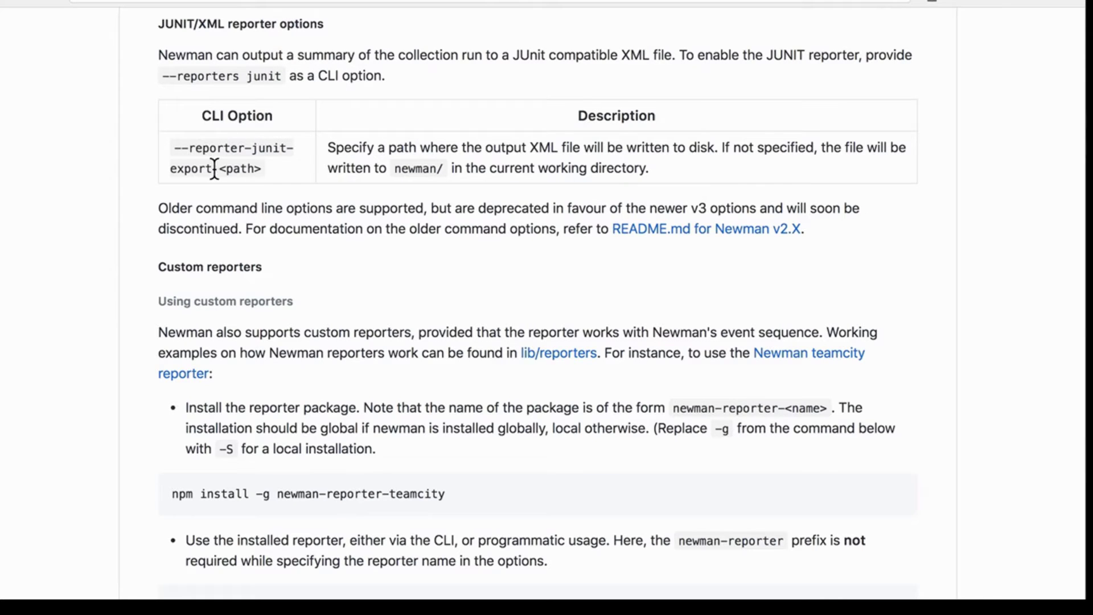
left_click_drag(215, 168, 166, 150)
key("super+c")
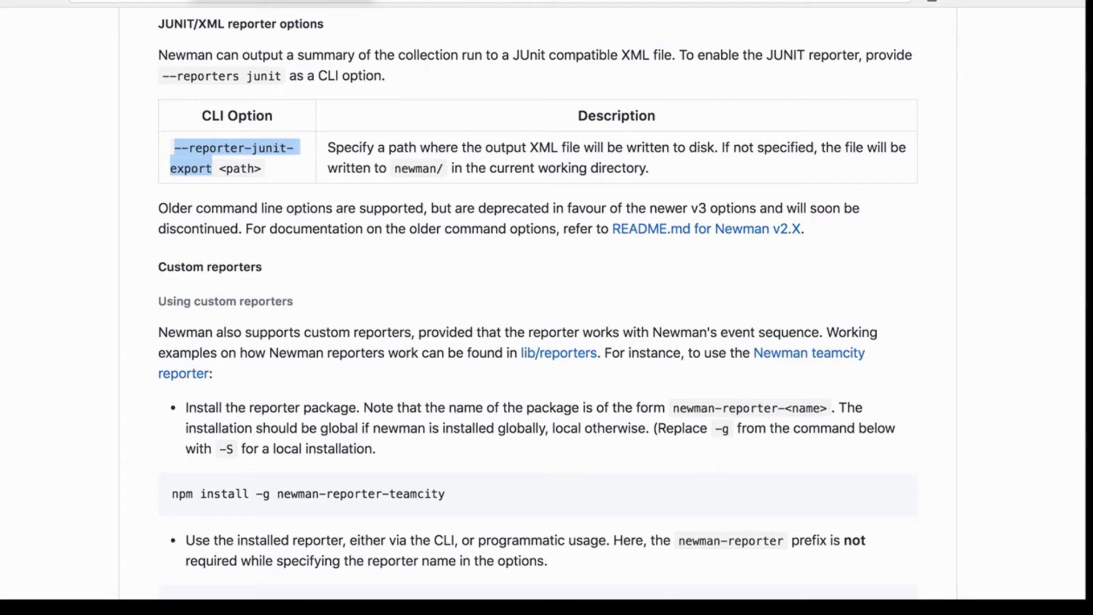
Add --reporter-junit-export "newman/report.xml" to the newman command and save the job
key("ctrl+Tab")
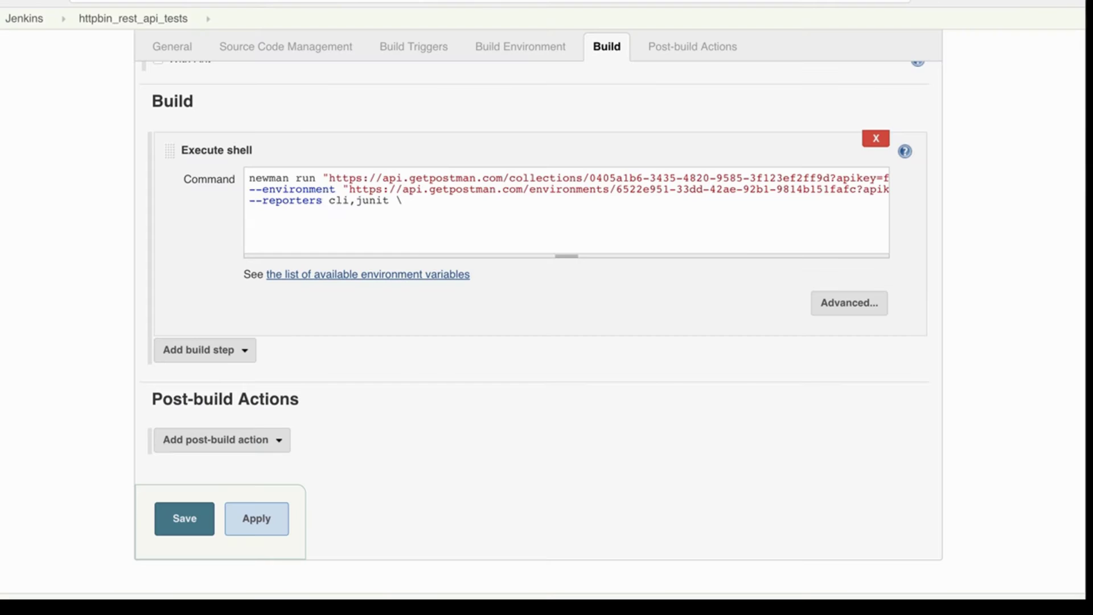
left_click(339, 210)
key("super+v")
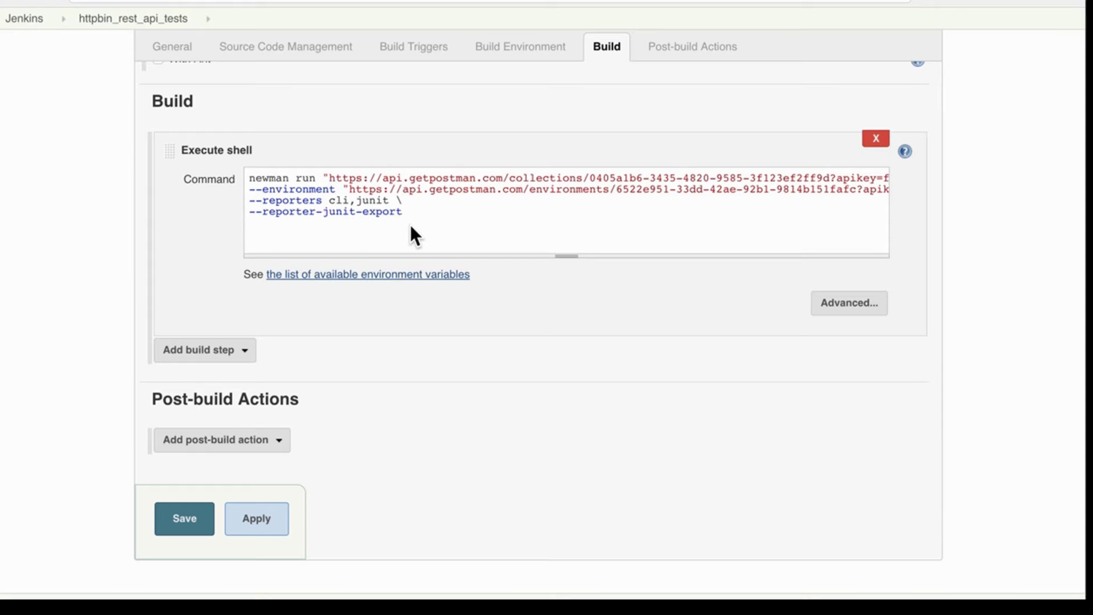
type("\"")
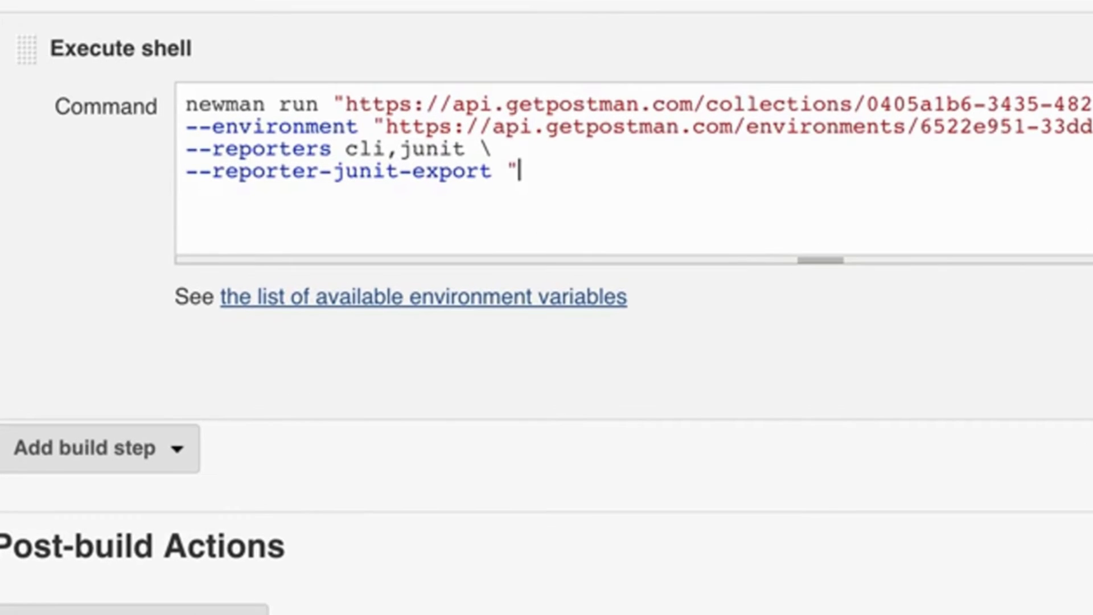
type("\"")
key("Left")
type("newma")
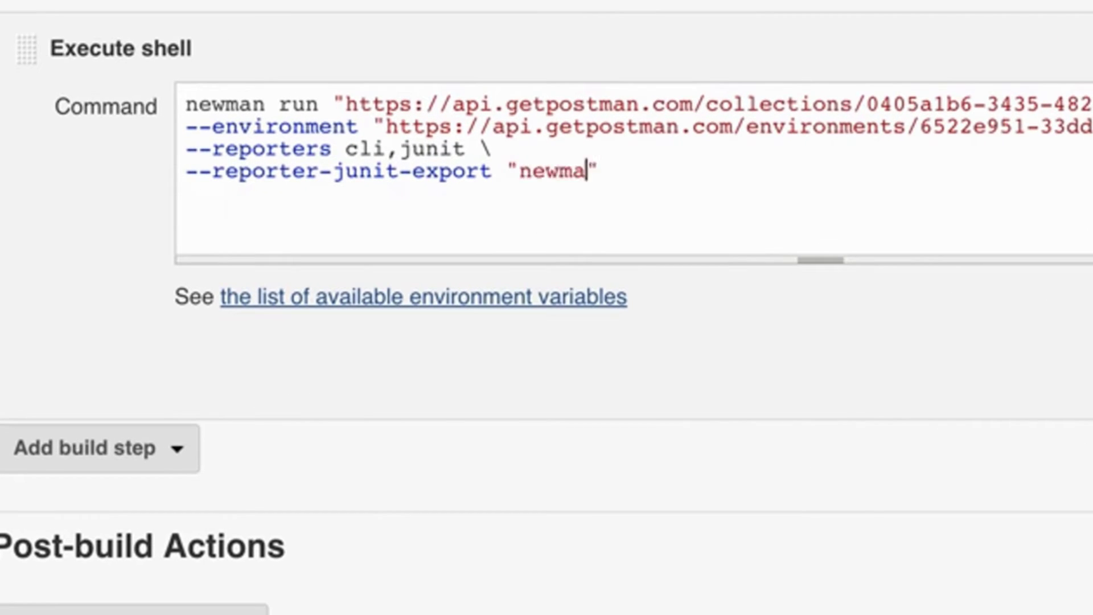
type("n/report")
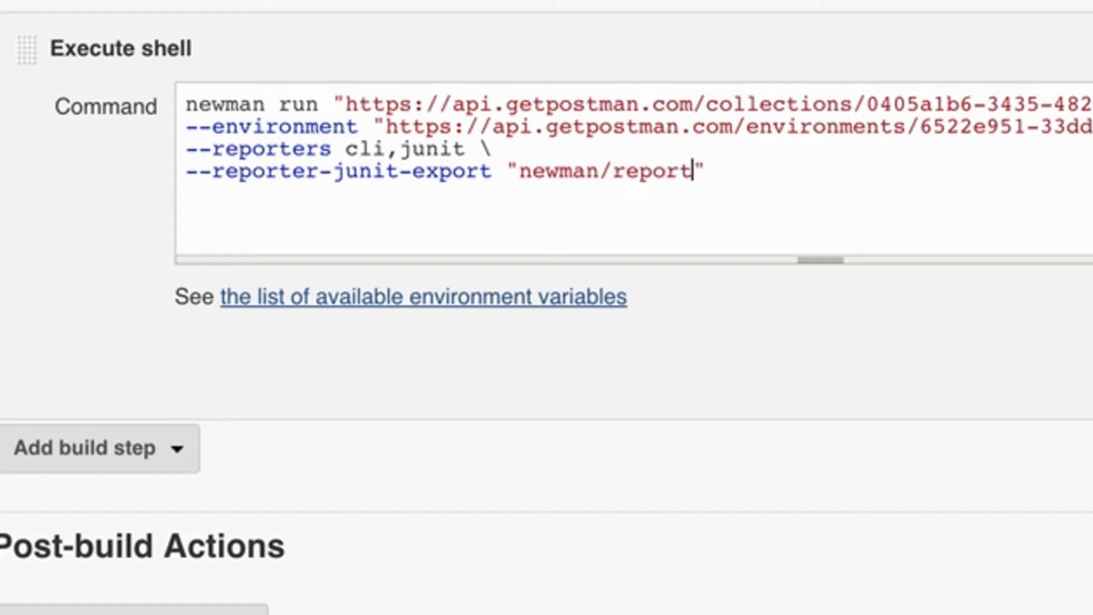
type(".xm")
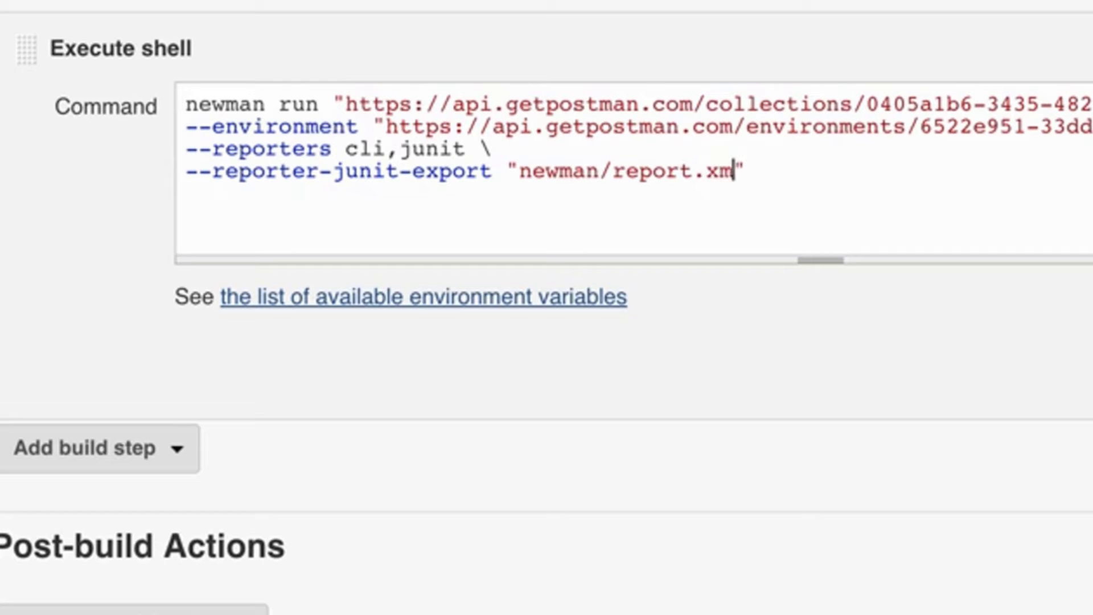
type("l")
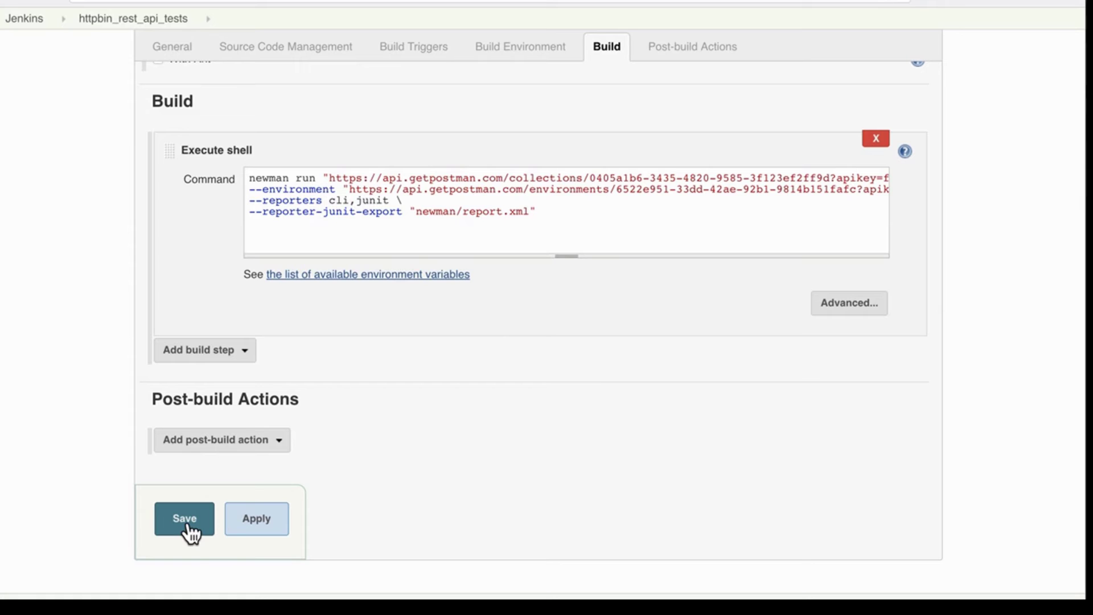
left_click(189, 531)
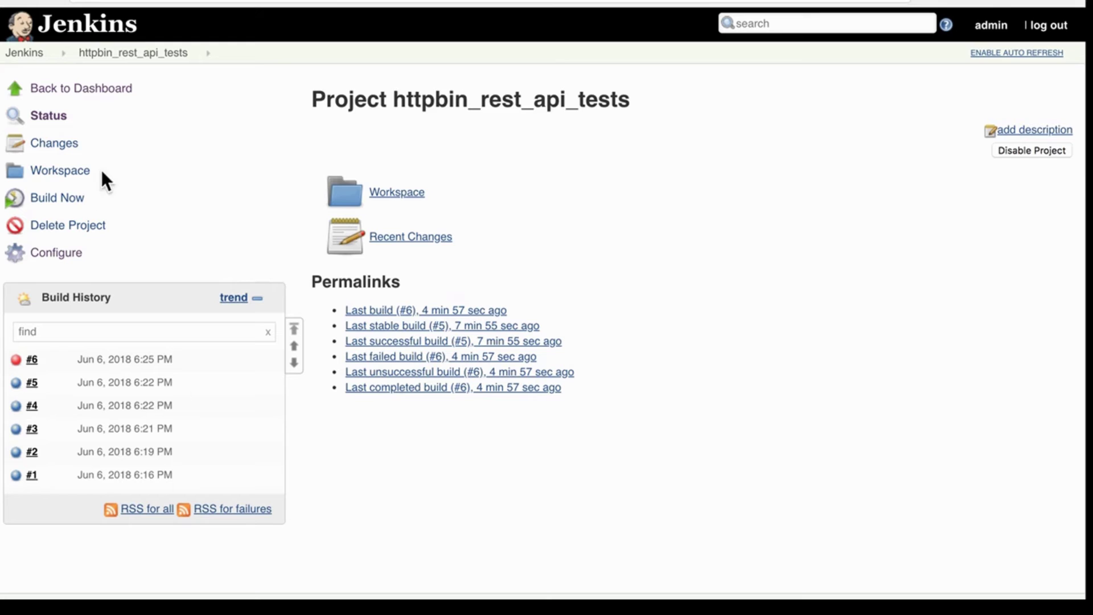
Start build #7 and refresh the project page to see it
left_click(72, 198)
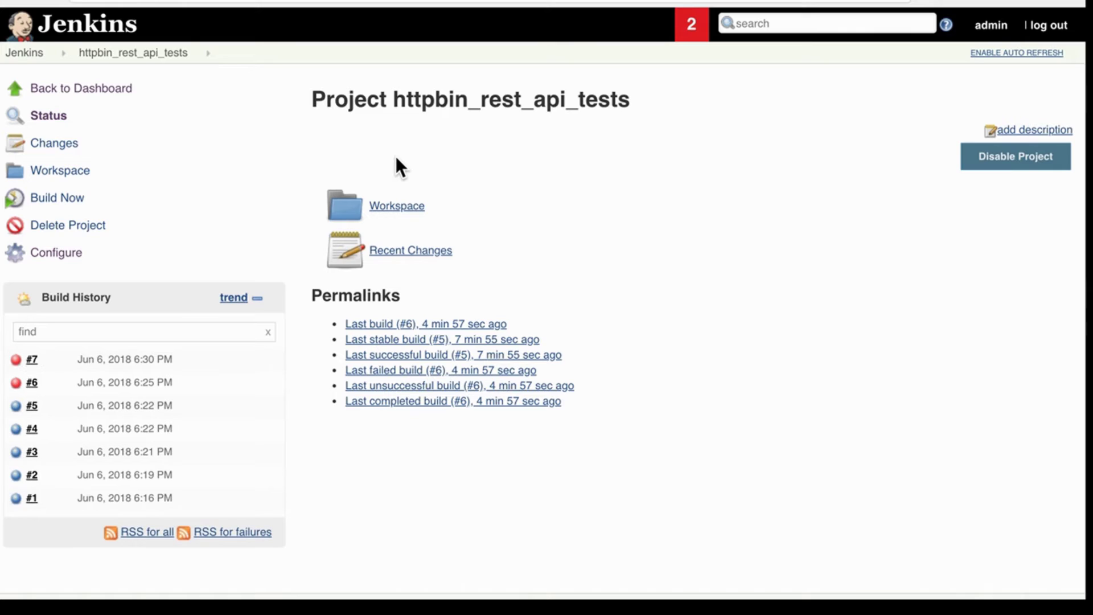
left_click(154, 62)
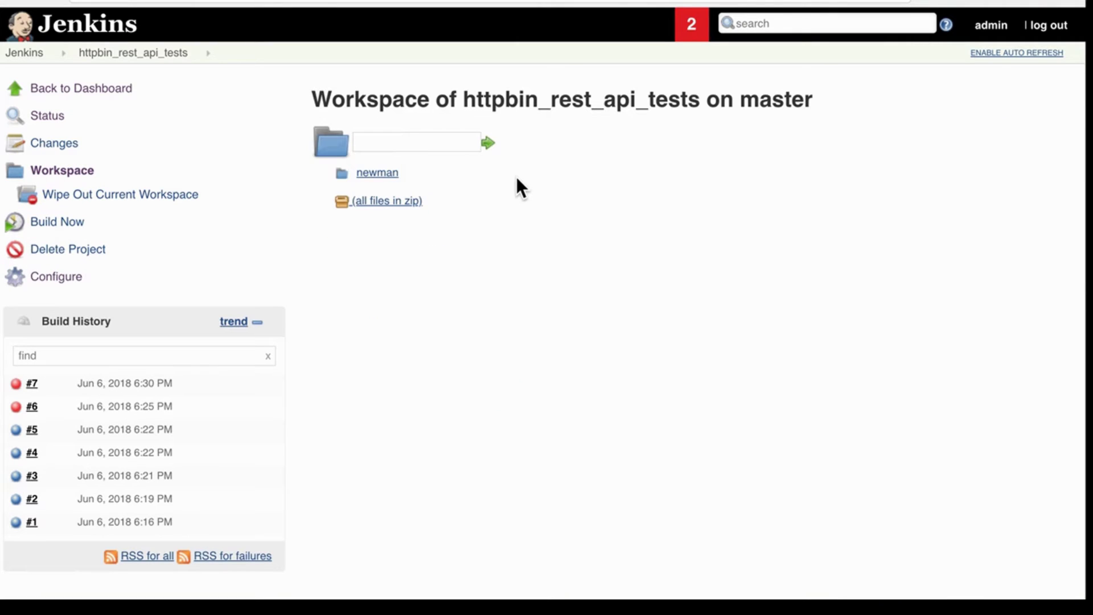
View report.xml in the workspace's newman folder, then return to the folder listing
left_click(389, 178)
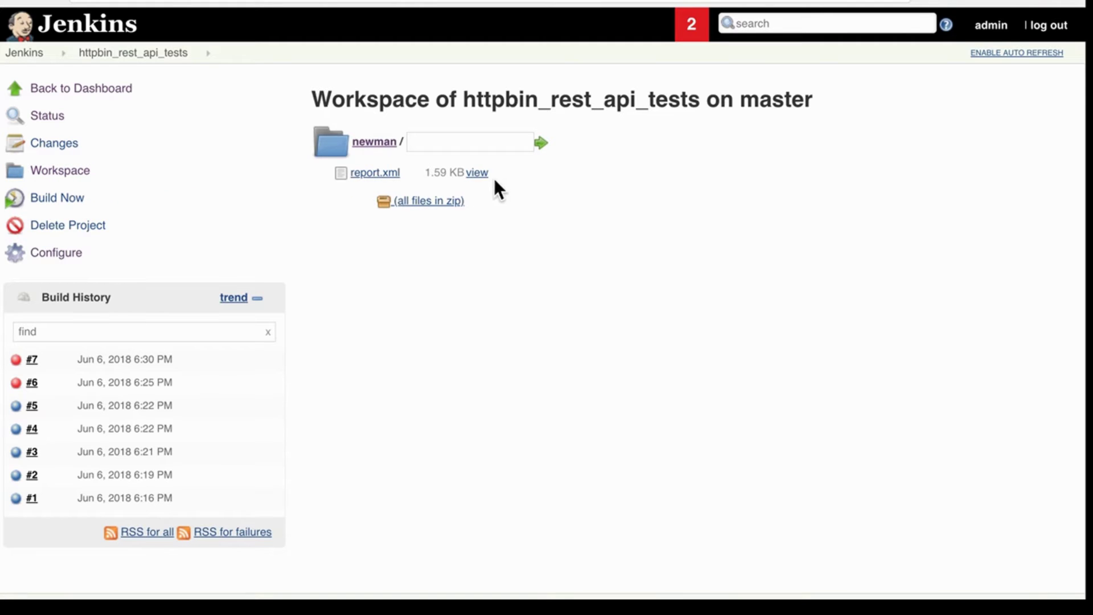
left_click(478, 173)
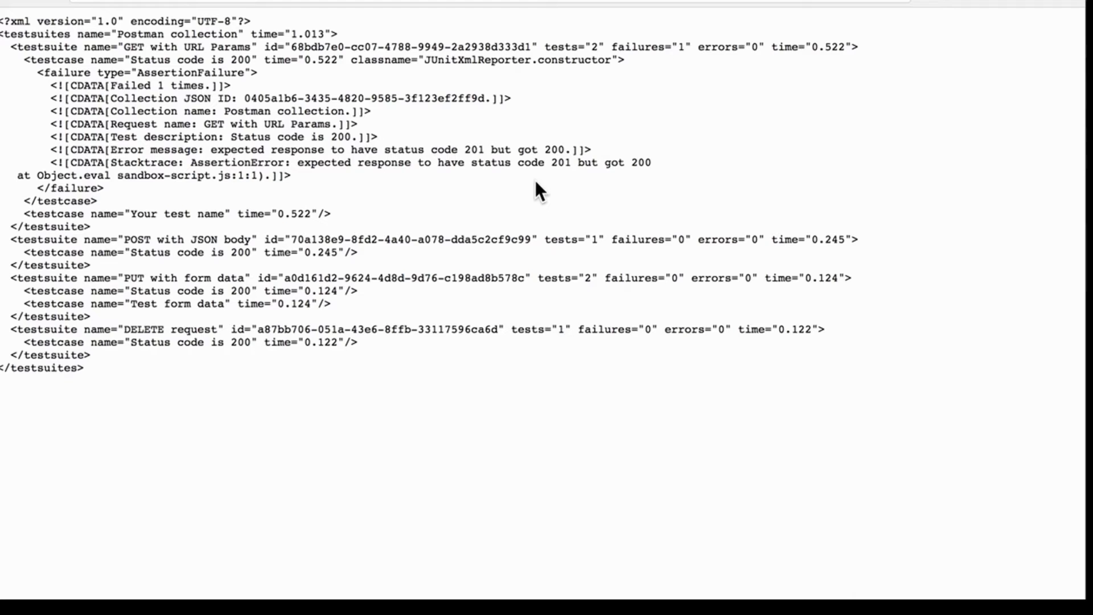
left_click(7, 2)
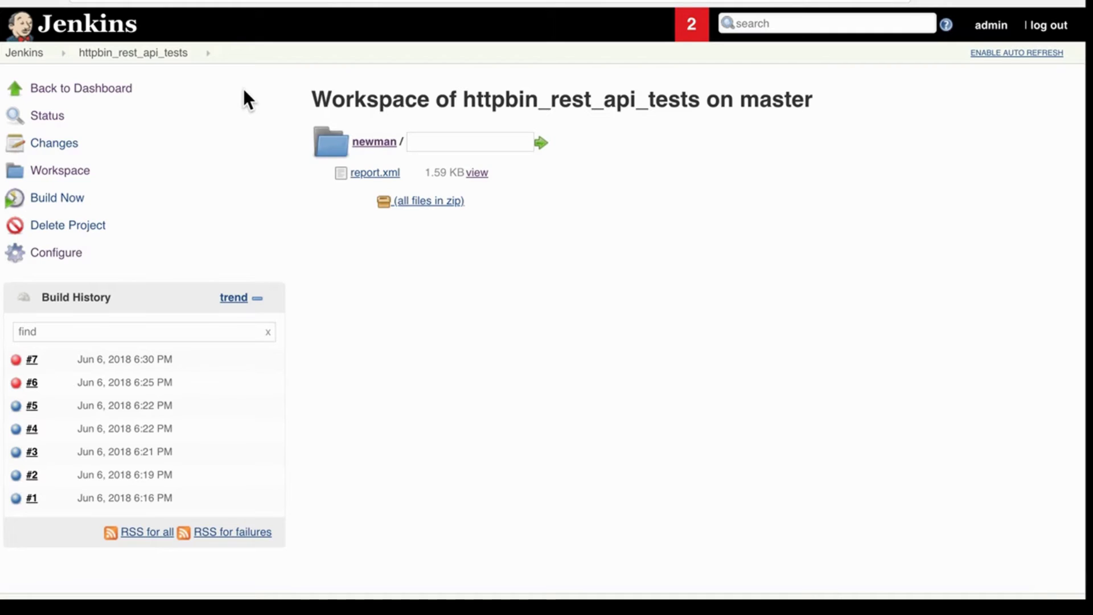
Go back to the httpbin_rest_api_tests project and open its Post-build Actions configuration
left_click(128, 53)
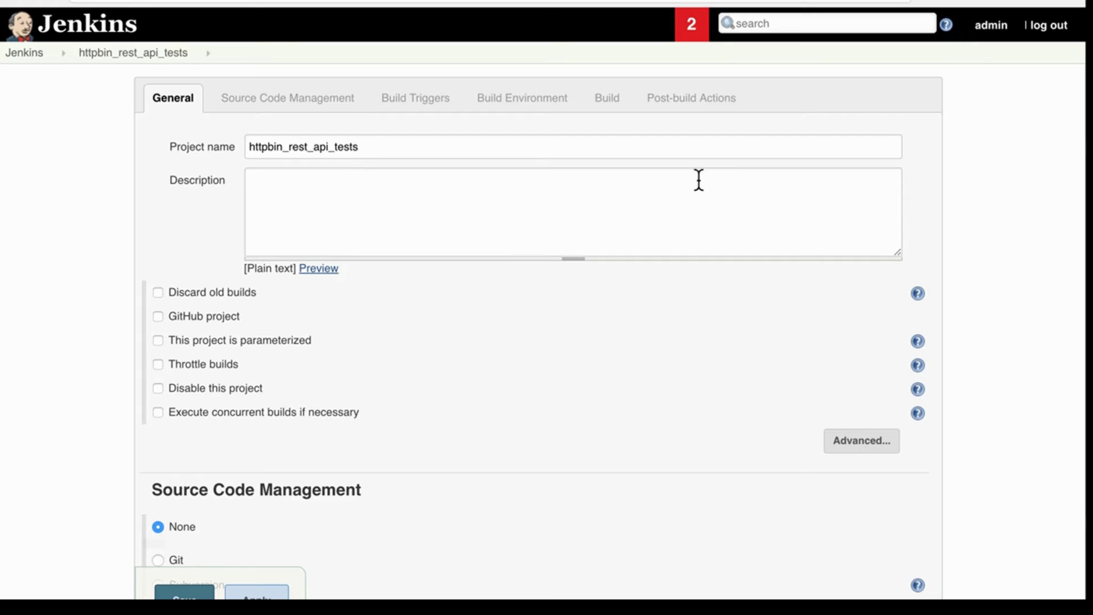
left_click(692, 106)
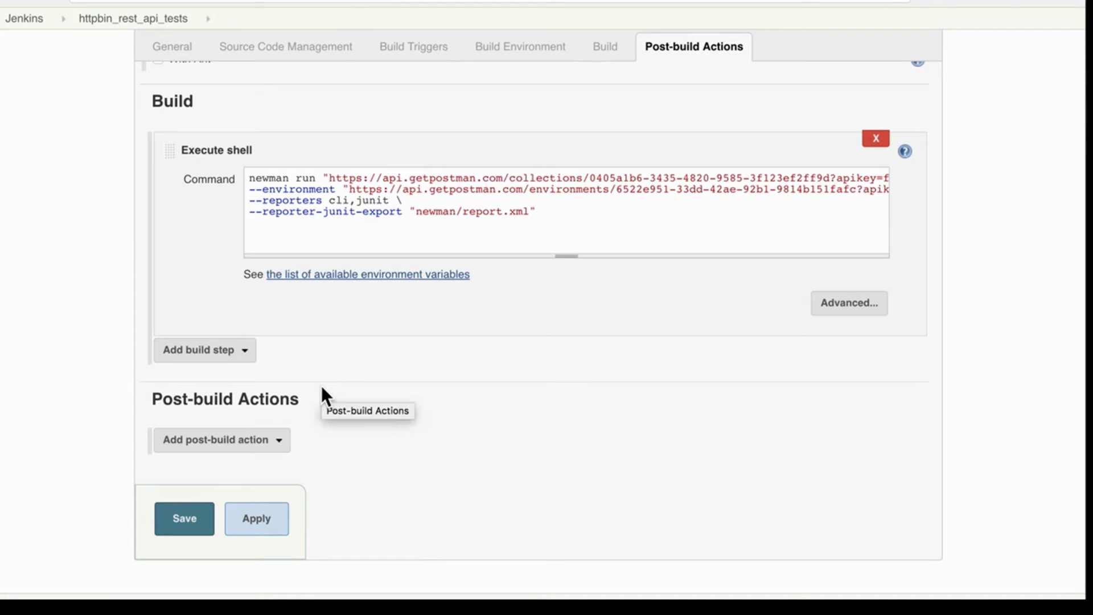
Add a 'Publish JUnit test result report' post-build action
left_click(277, 441)
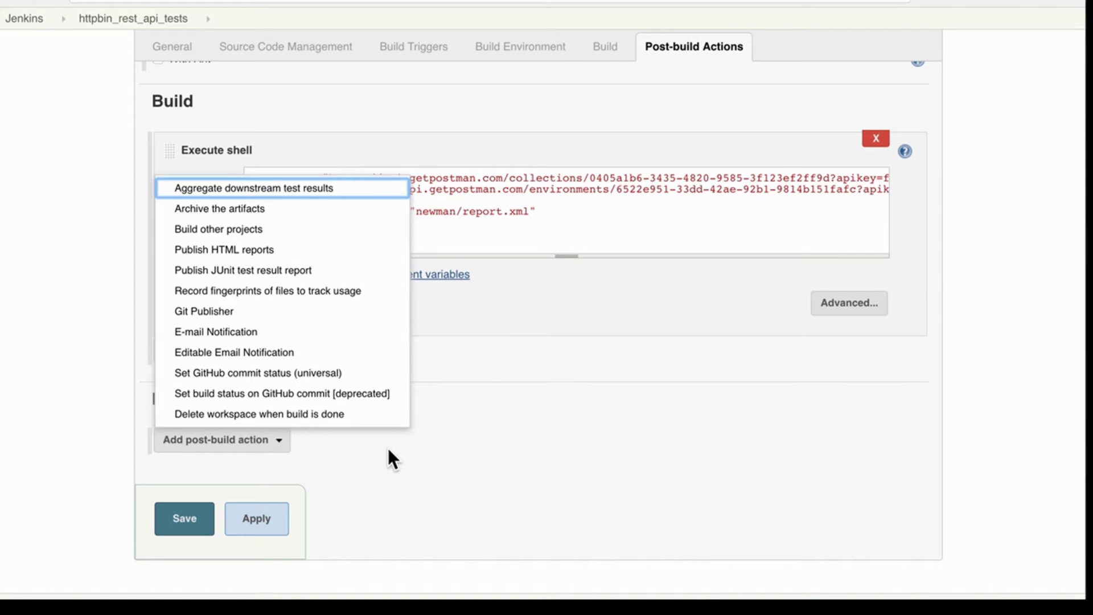
left_click(375, 274)
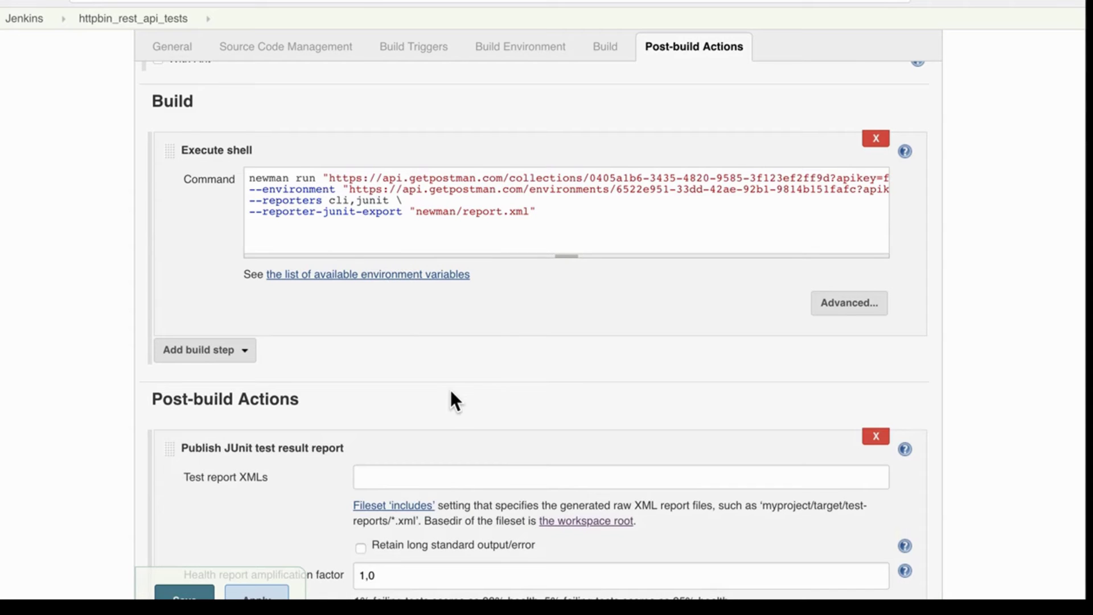
scroll(449, 391, "down", 3)
scroll(449, 391, "down", 1)
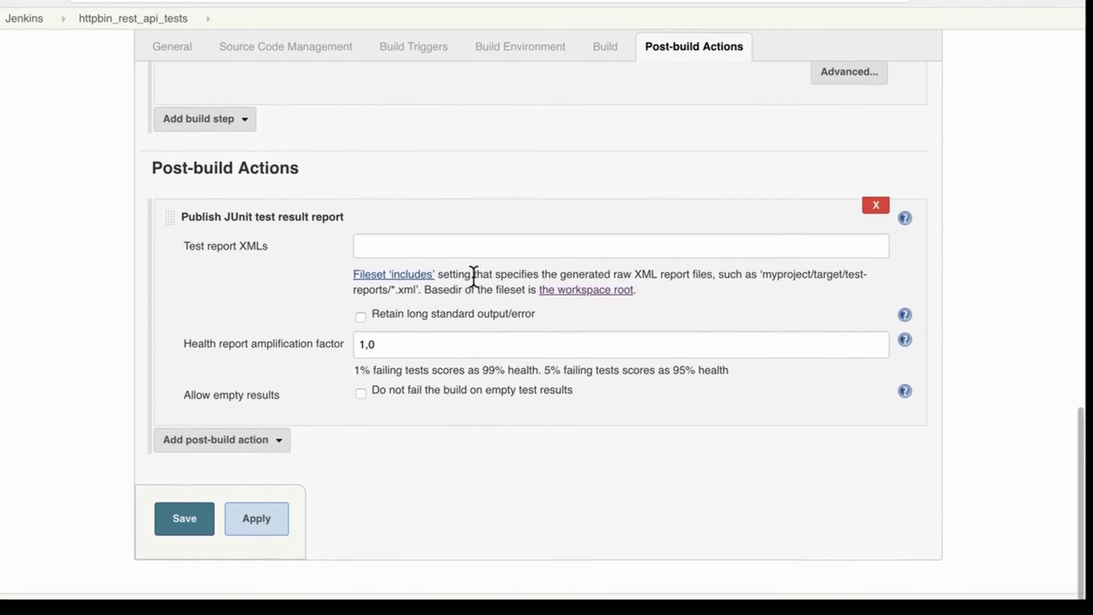
Set Test report XMLs to newman/report.xml, correcting the typo until the path validates
left_click(443, 248)
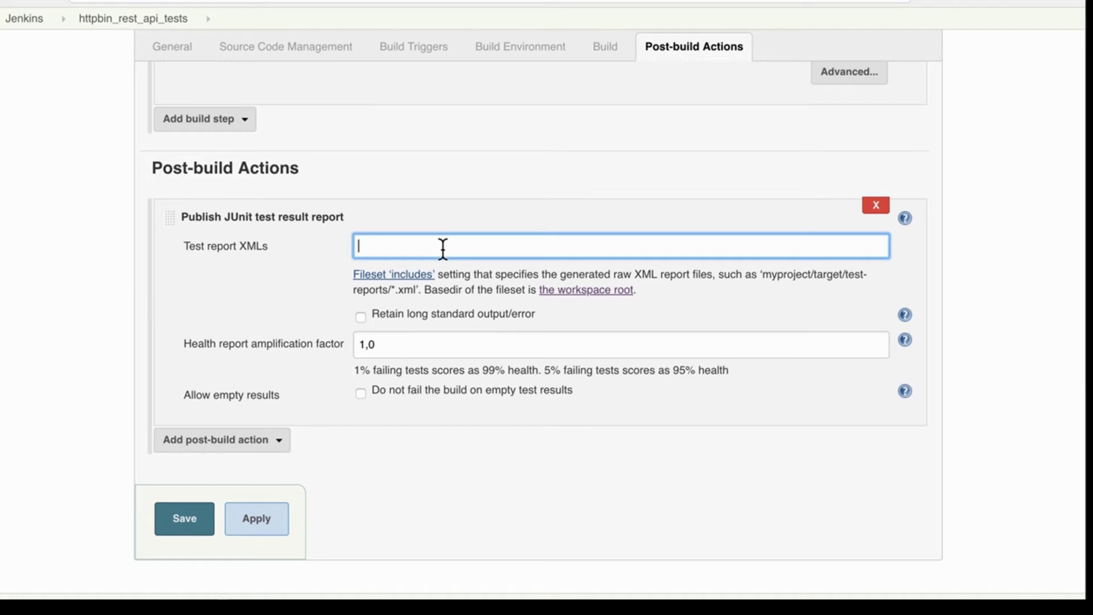
type("newman/report.xmls")
key("BackSpace")
left_click(424, 198)
left_click(451, 343)
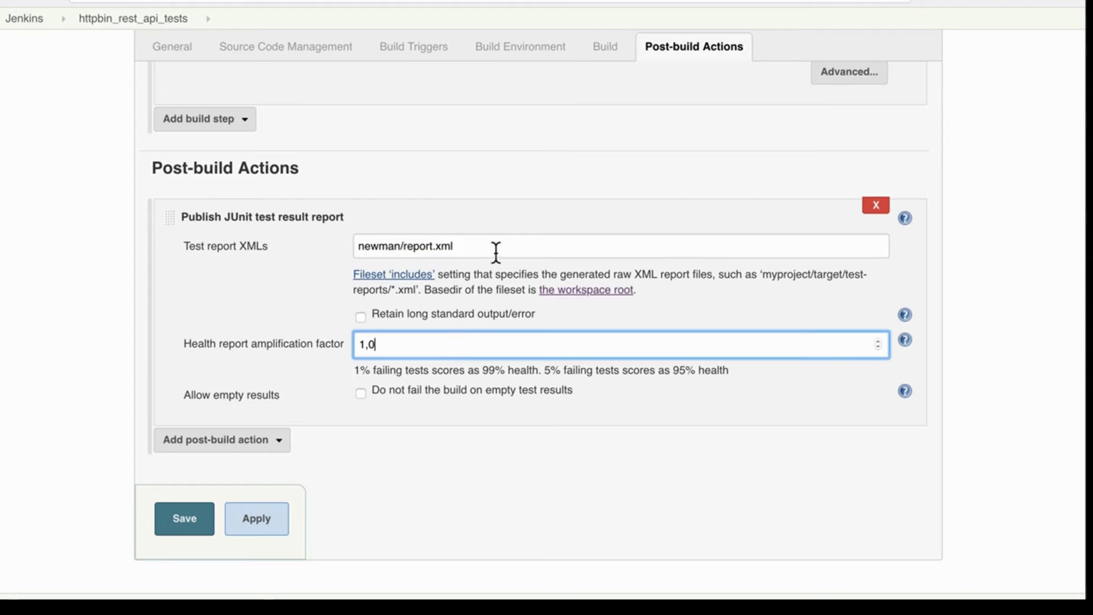
left_click(494, 246)
key("BackSpace")
left_click(427, 416)
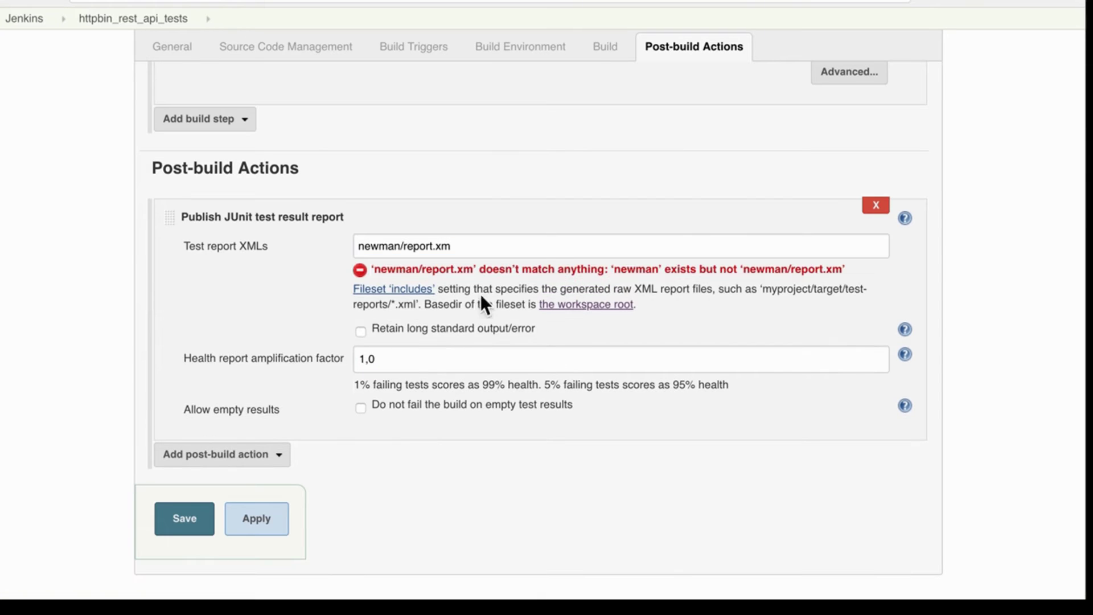
left_click(488, 247)
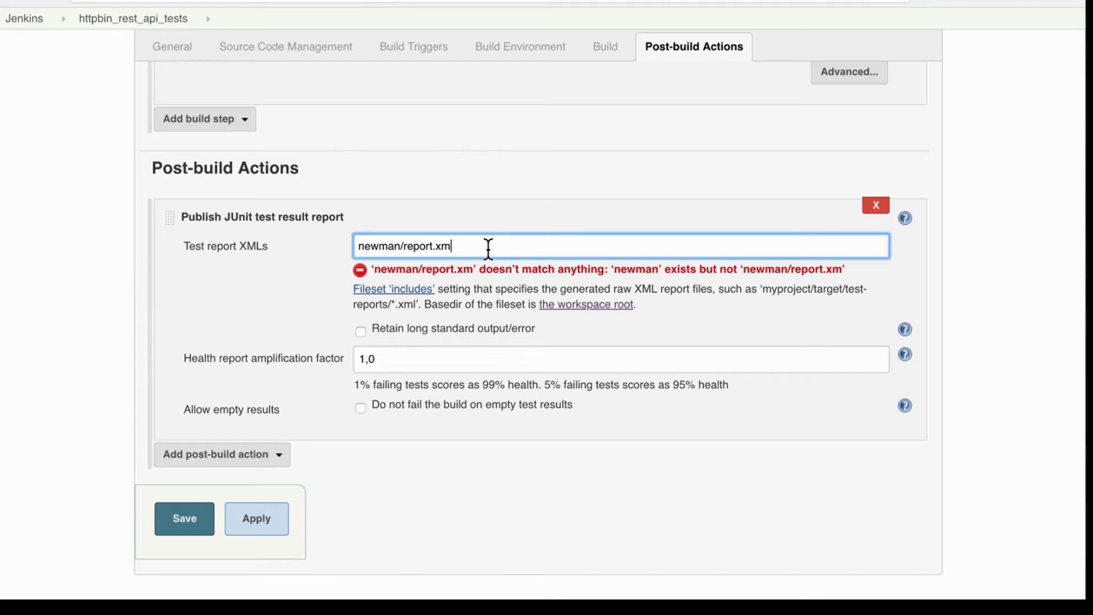
type("l")
left_click(500, 200)
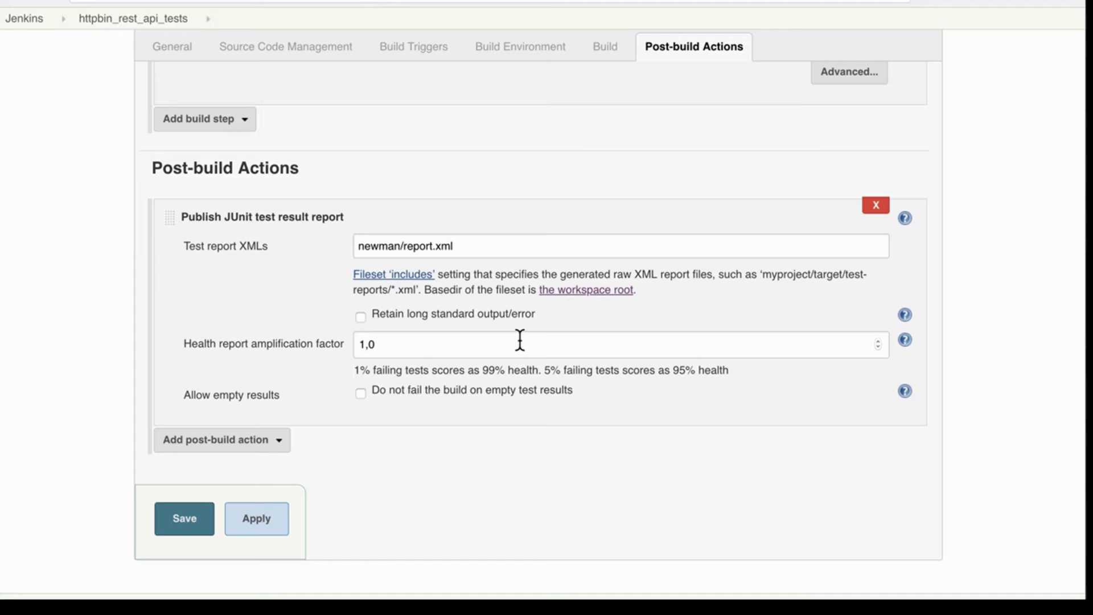
Save the JUnit publishing configuration, start build #8 and reload to see it fail
left_click(189, 519)
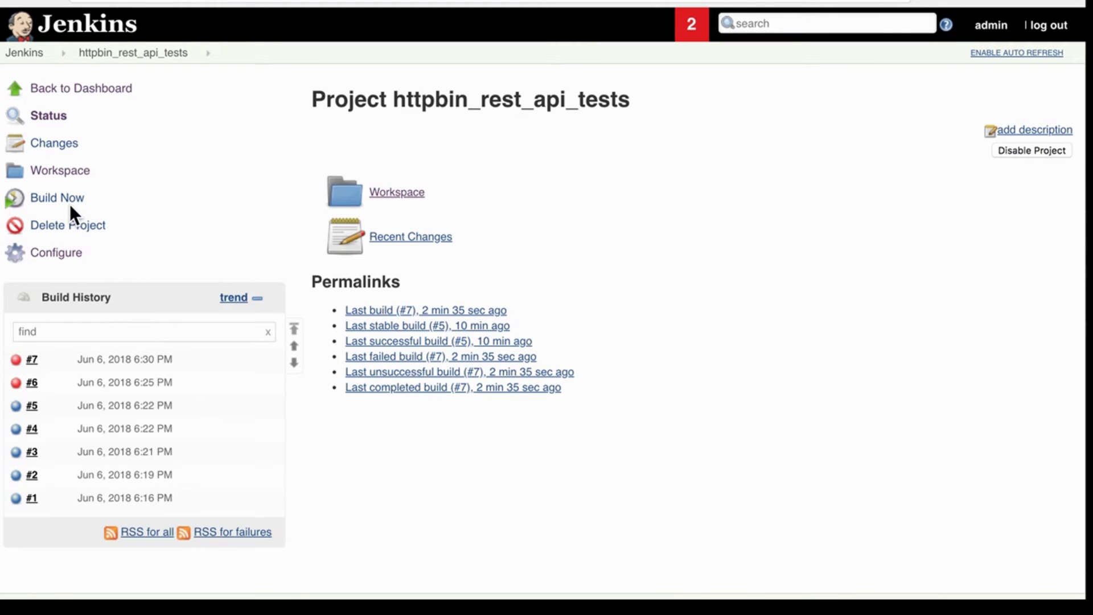
left_click(63, 197)
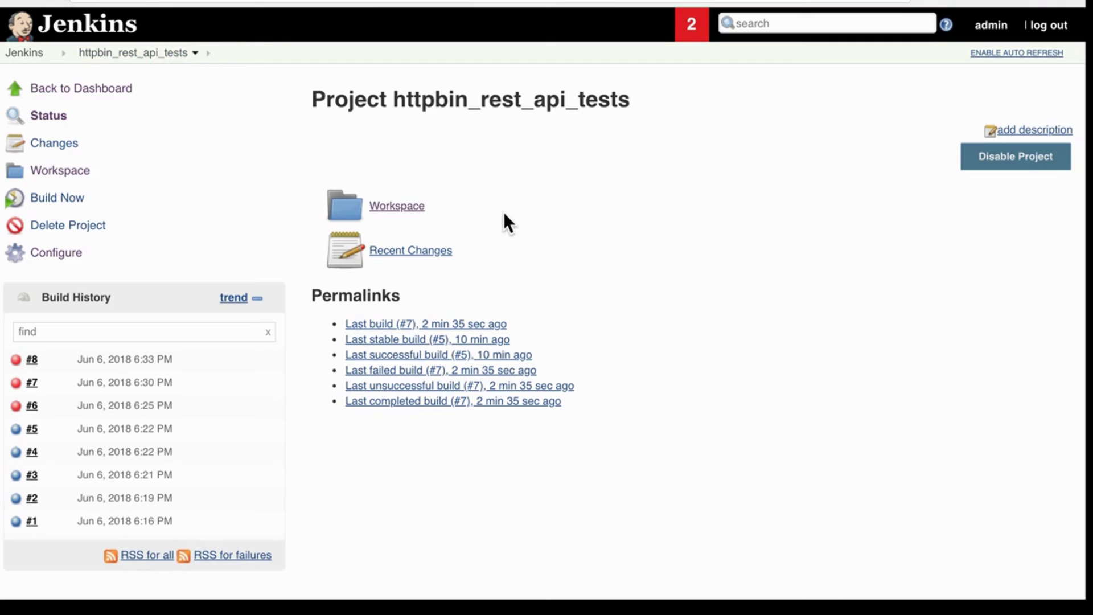
key("F5")
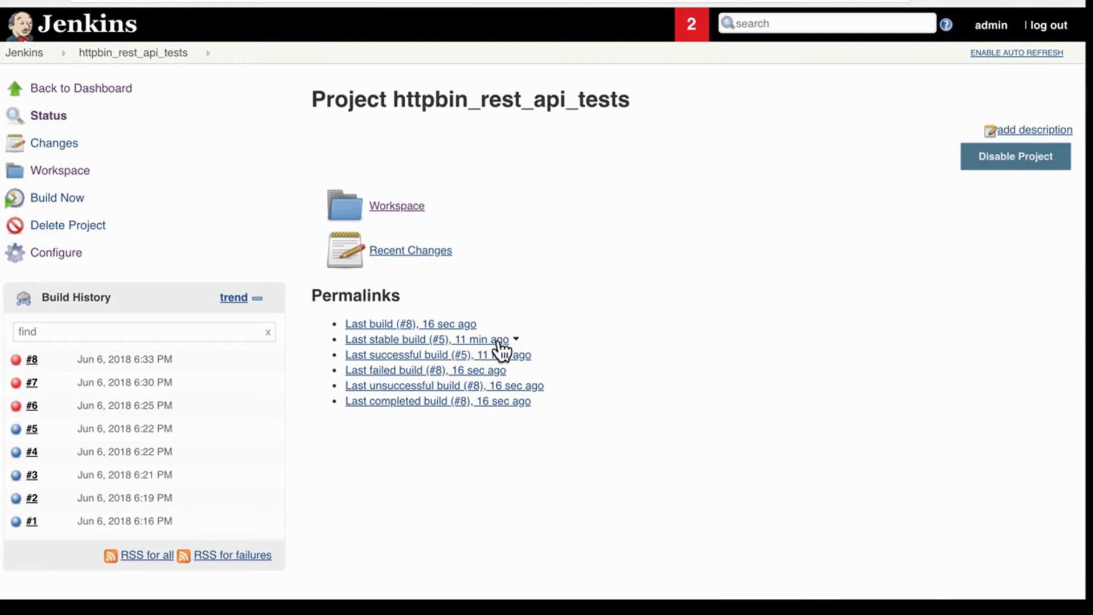
Open build #8's Test Result and expand the failing 'Status code is 200' test's stack trace
left_click(389, 329)
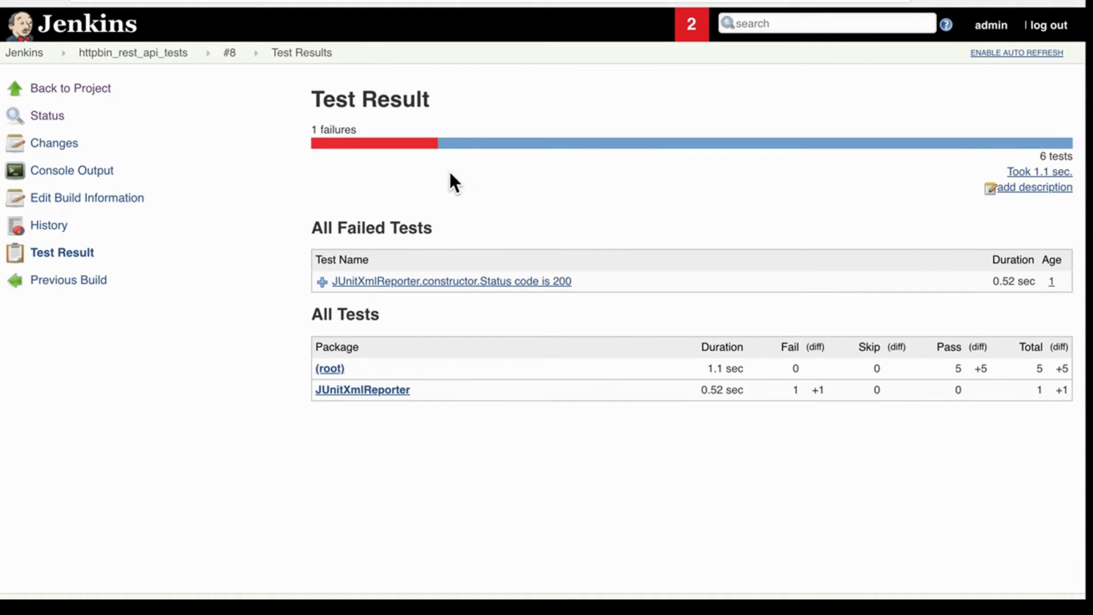
left_click(319, 281)
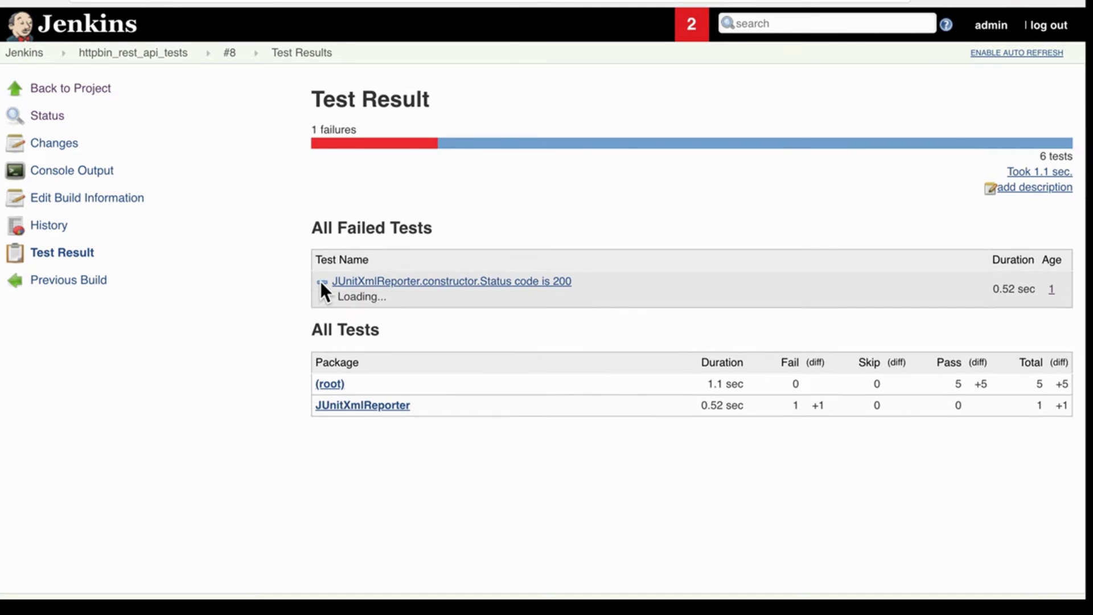
left_click(344, 303)
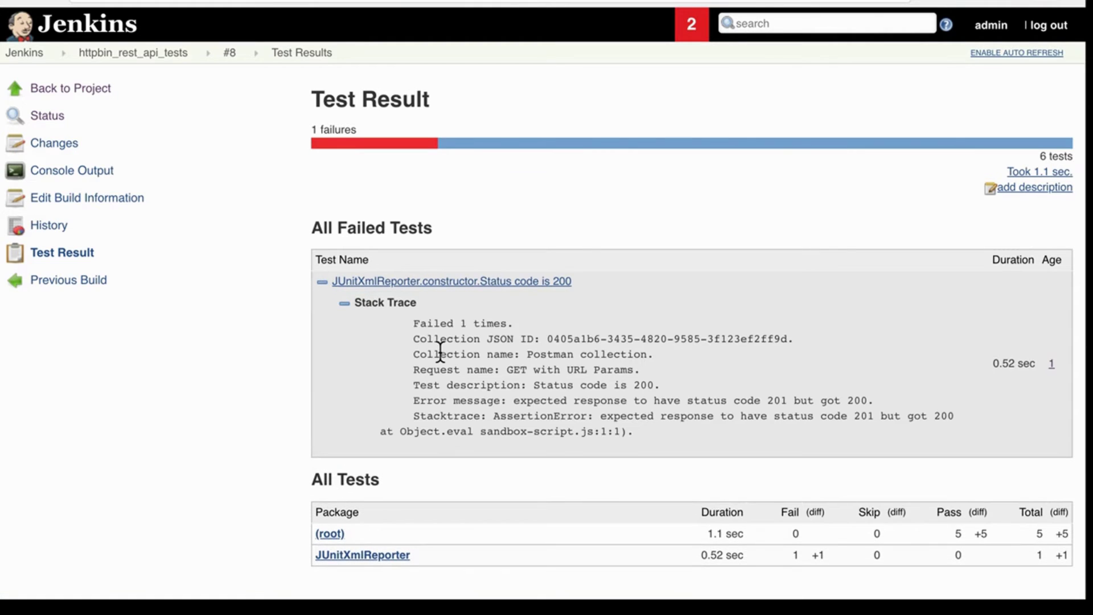
scroll(439, 341, "down", 1)
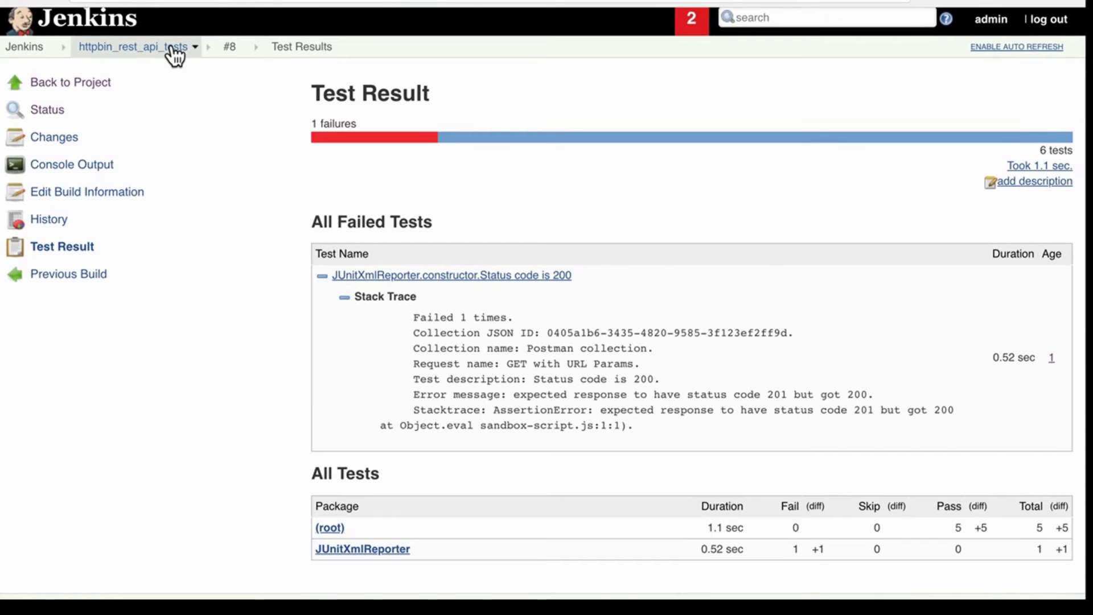
Return to the httpbin_rest_api_tests project and queue builds #9, #10 and #11
left_click(173, 55)
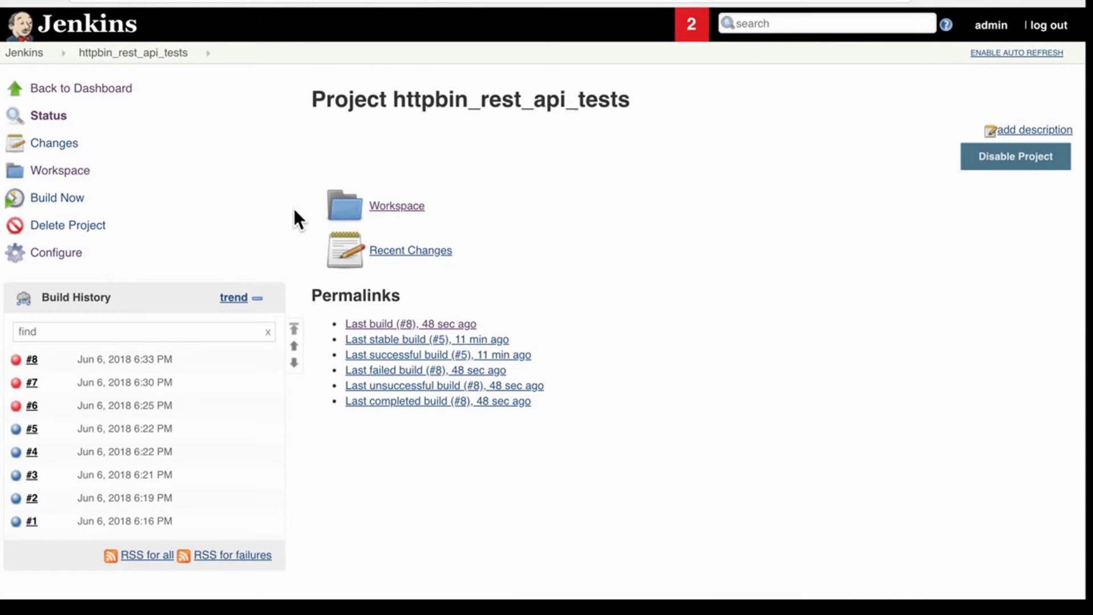
left_click(68, 201)
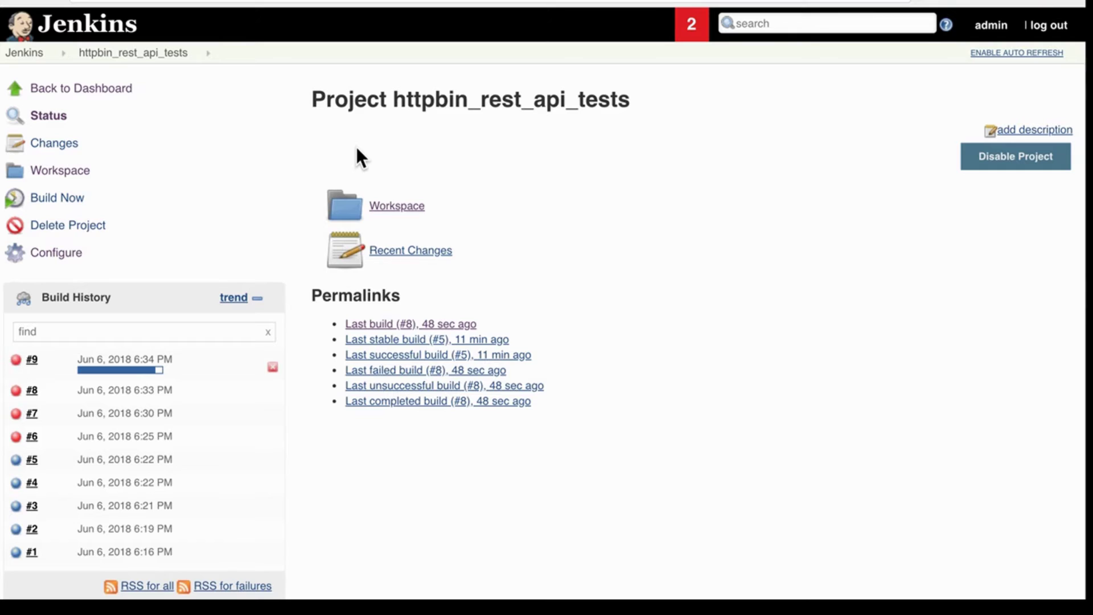
key("Return")
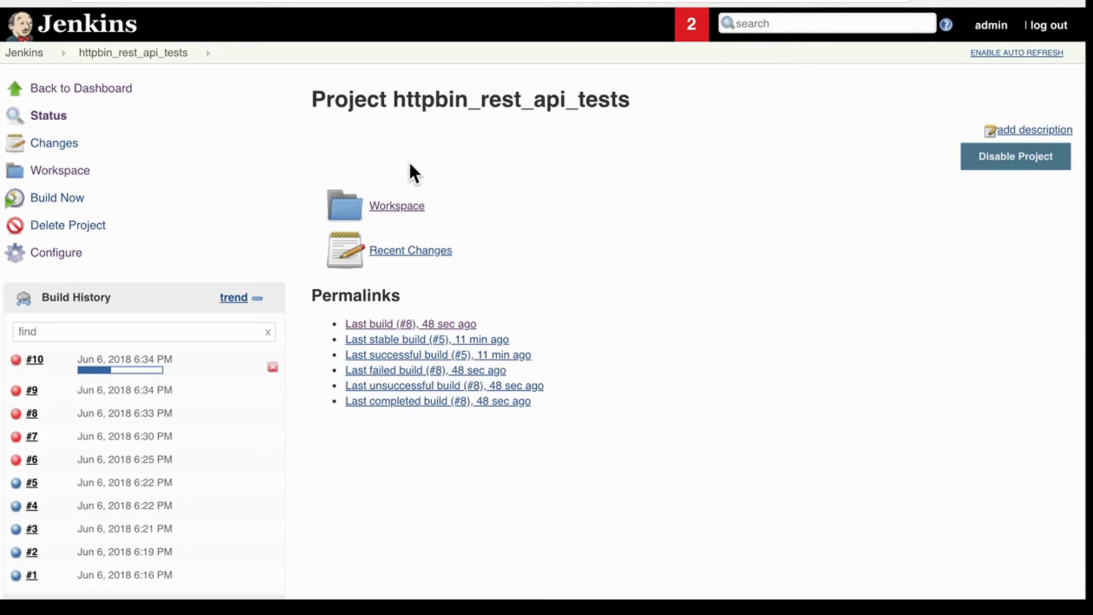
left_click(91, 196)
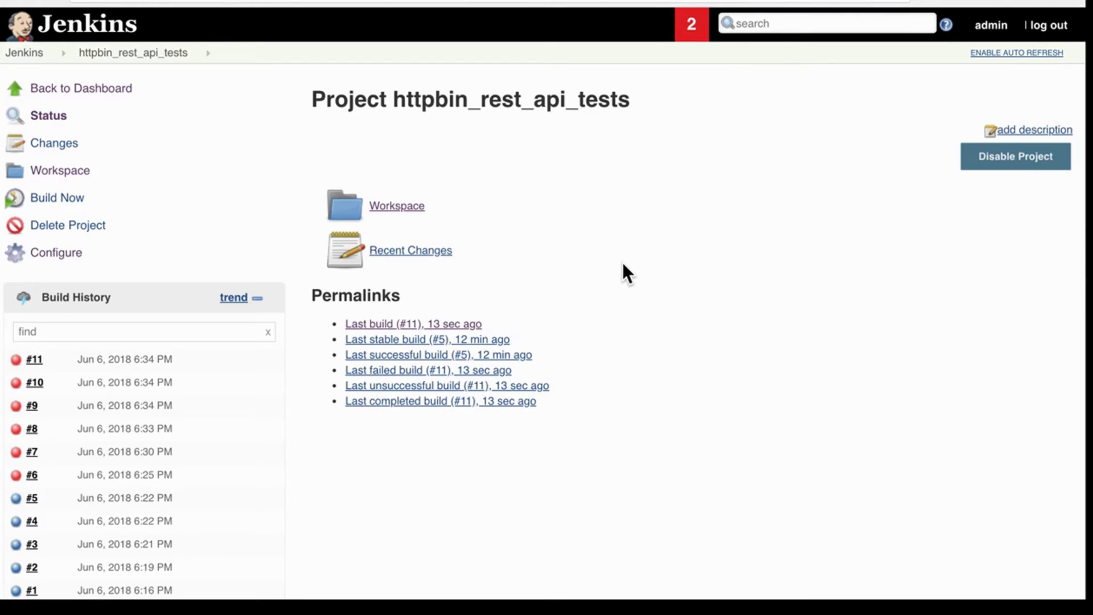
key("ctrl+Right")
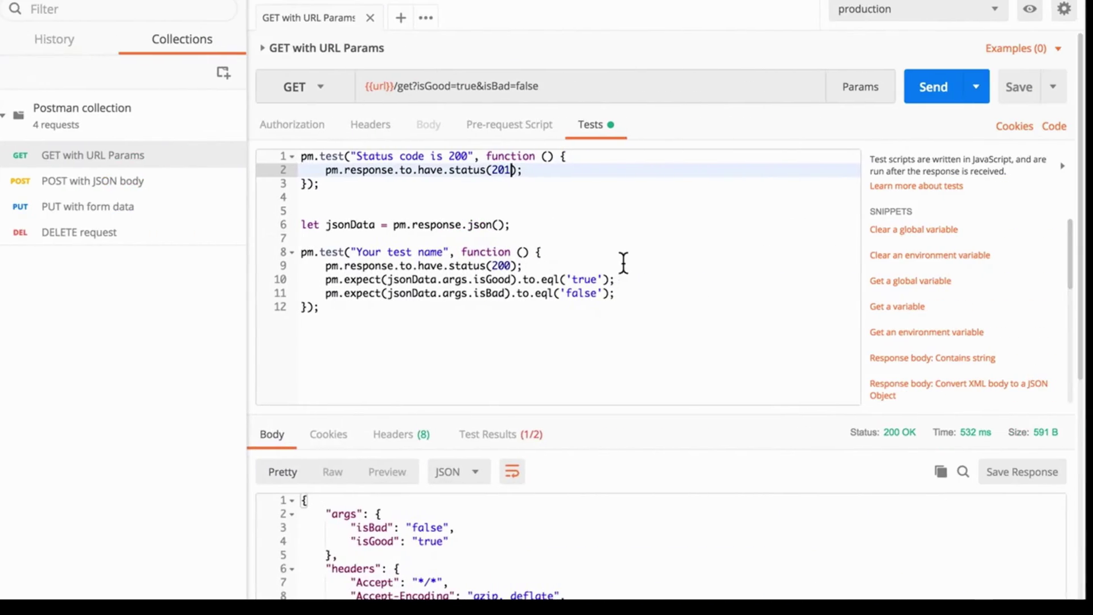
Change the GET with URL Params test's expected status from 201 back to 200
key("BackSpace")
type("1")
key("BackSpace")
type("0")
key("ctrl+Left")
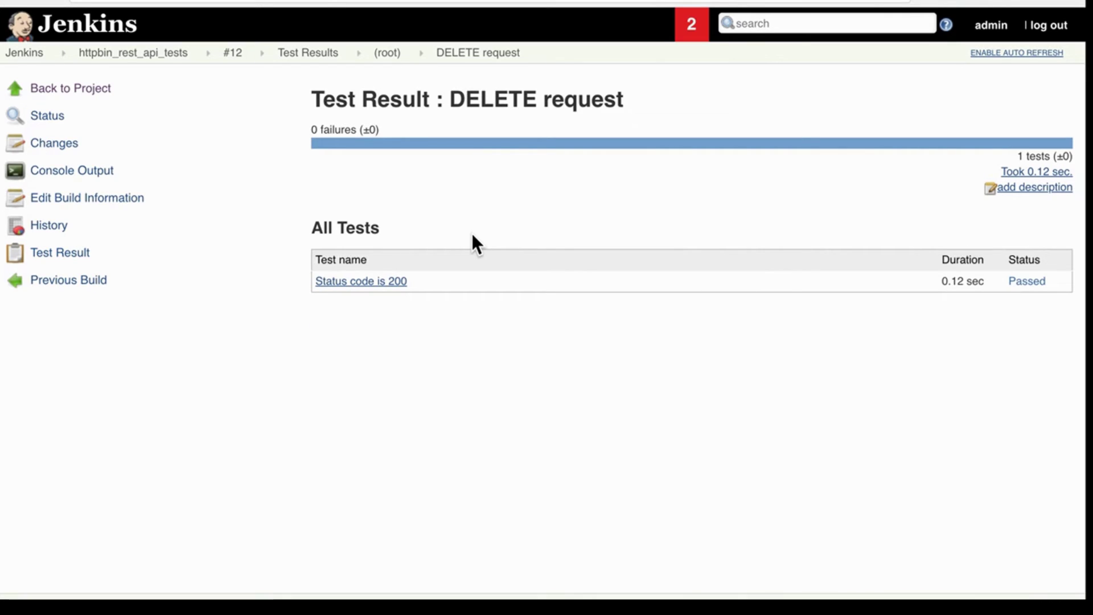
Go back to the httpbin_rest_api_tests project page and review its Test Result Trend graph
left_click(157, 55)
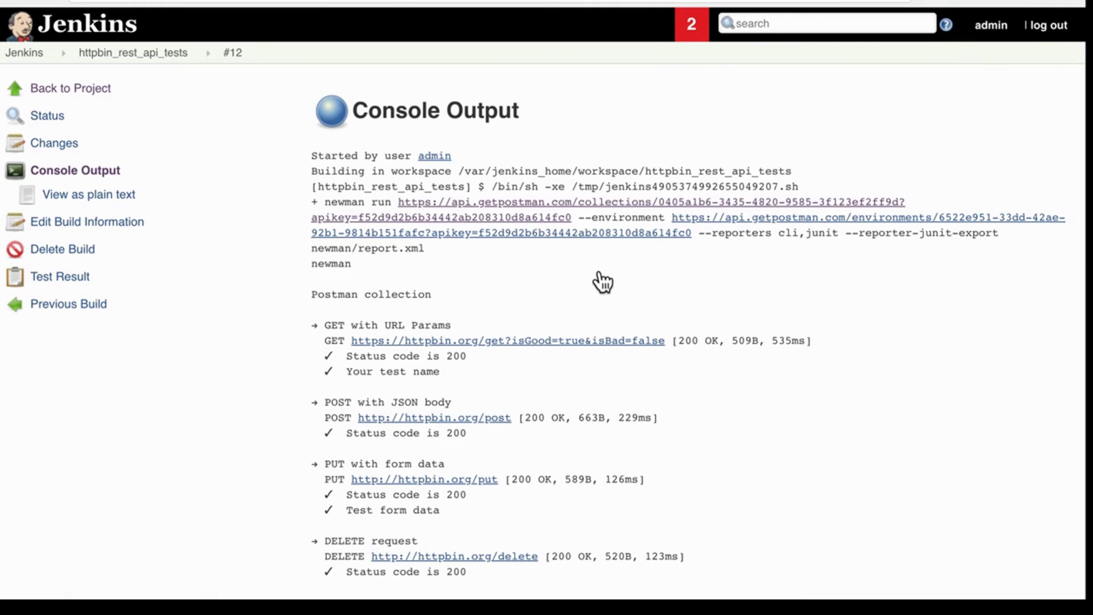
scroll(471, 388, "down", 2)
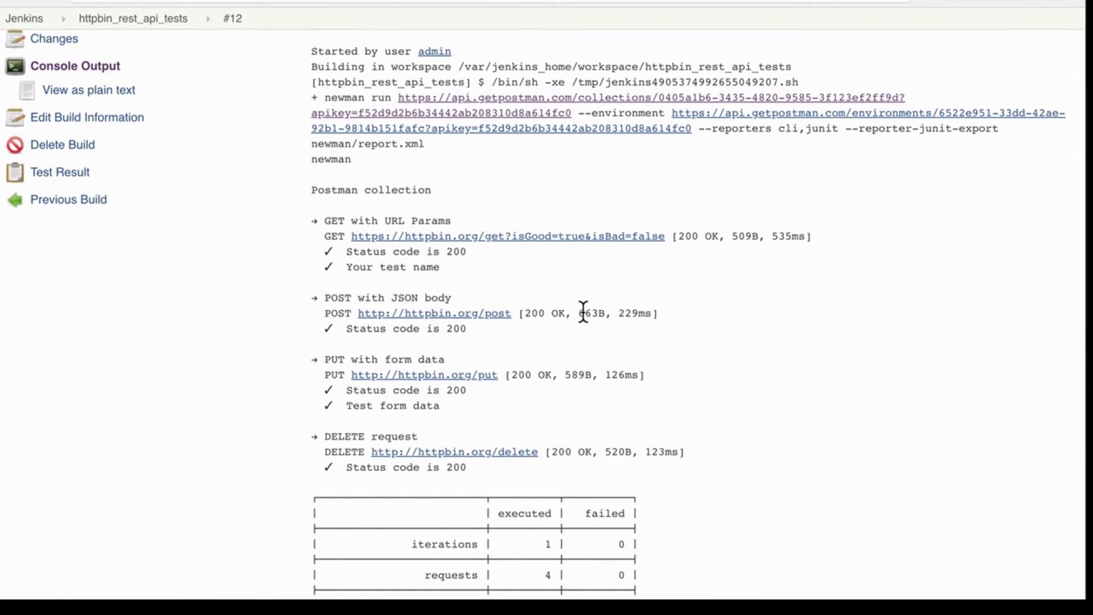
scroll(717, 221, "down", 10)
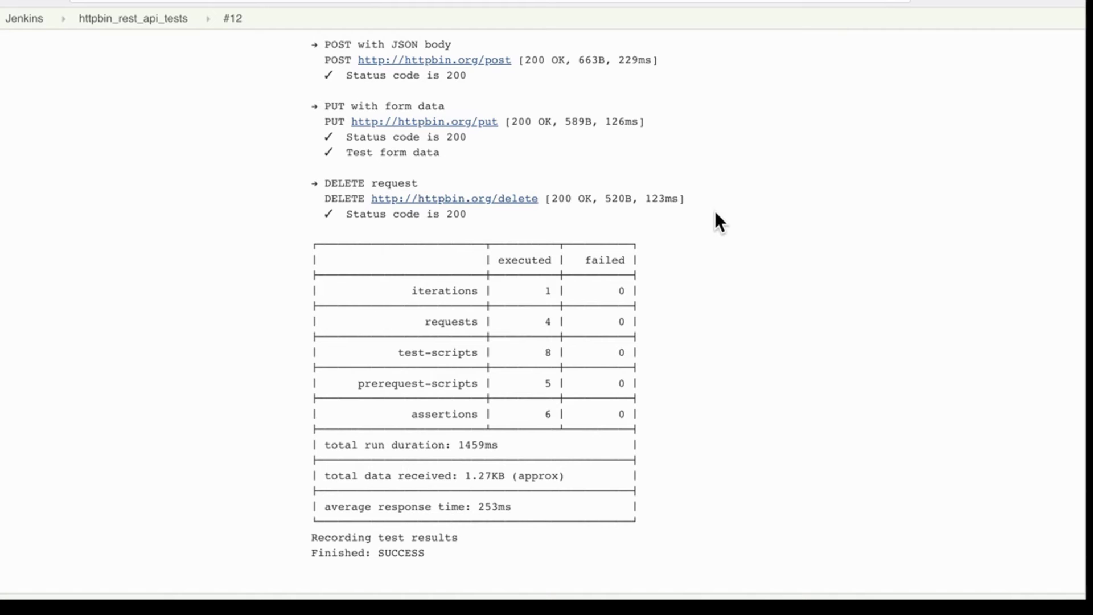
scroll(715, 211, "up", 12)
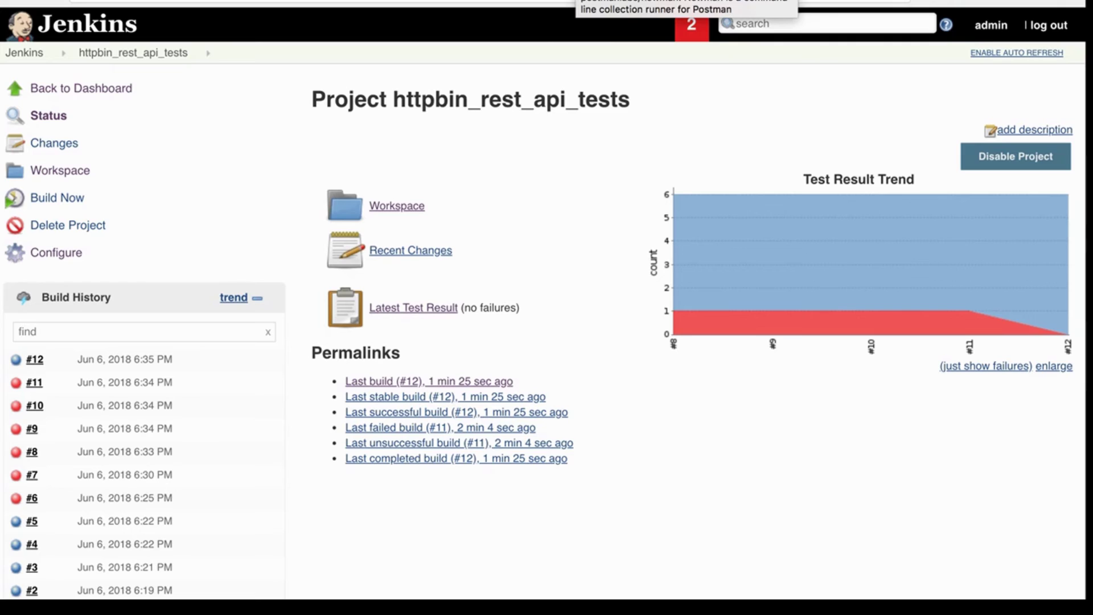
In the newman README, locate the html reporter and select the --reporter-html-export option
left_click(581, 1)
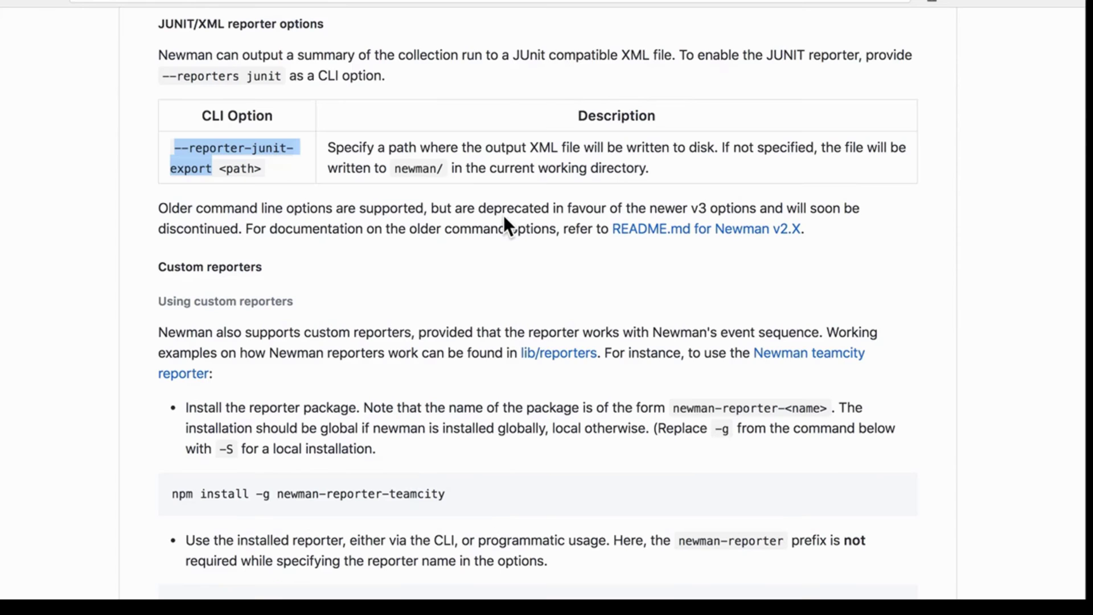
scroll(503, 216, "up", 8)
scroll(503, 215, "up", 15)
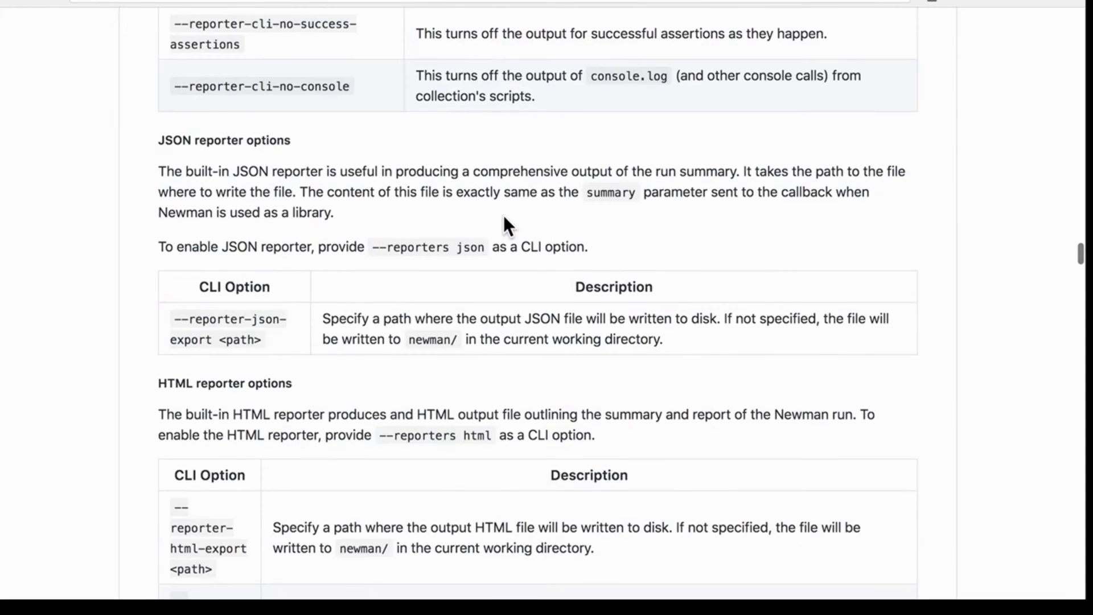
scroll(503, 215, "up", 3)
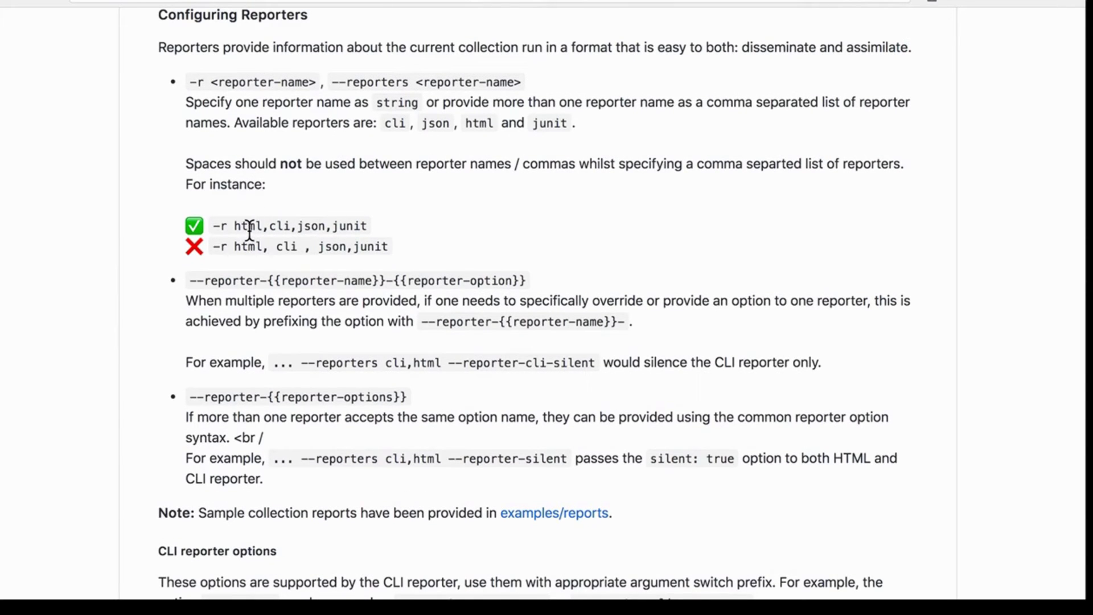
double_click(477, 123)
scroll(518, 147, "down", 3)
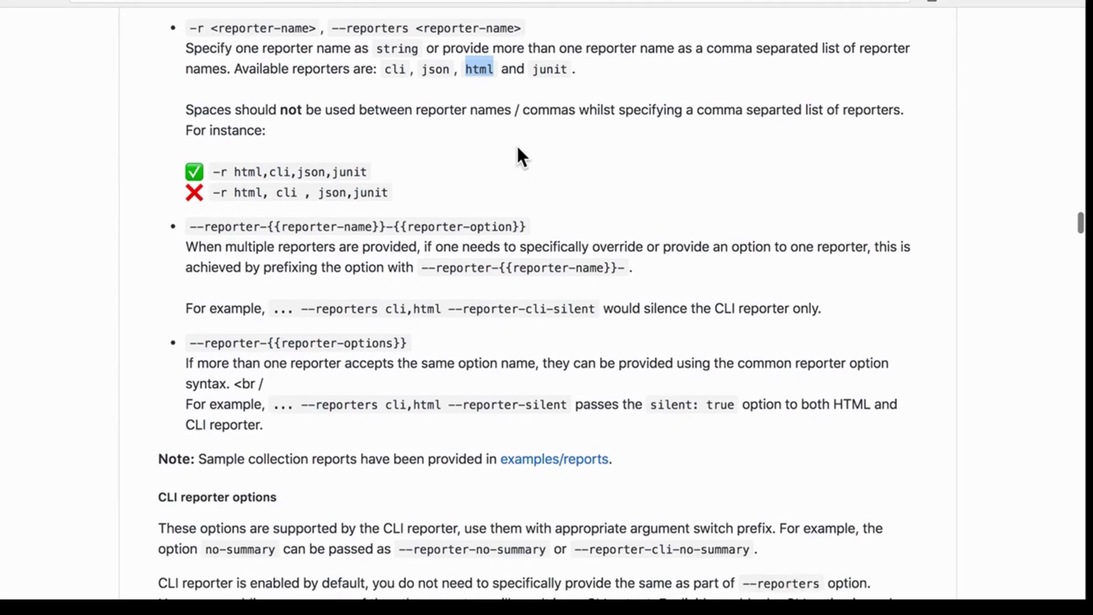
scroll(518, 149, "down", 8)
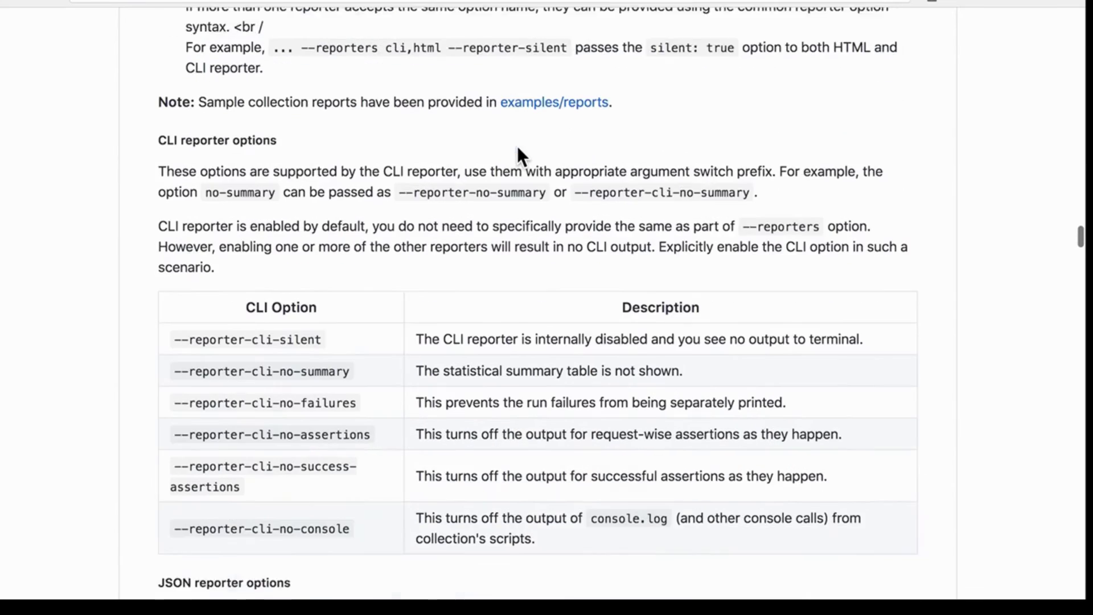
scroll(518, 148, "down", 7)
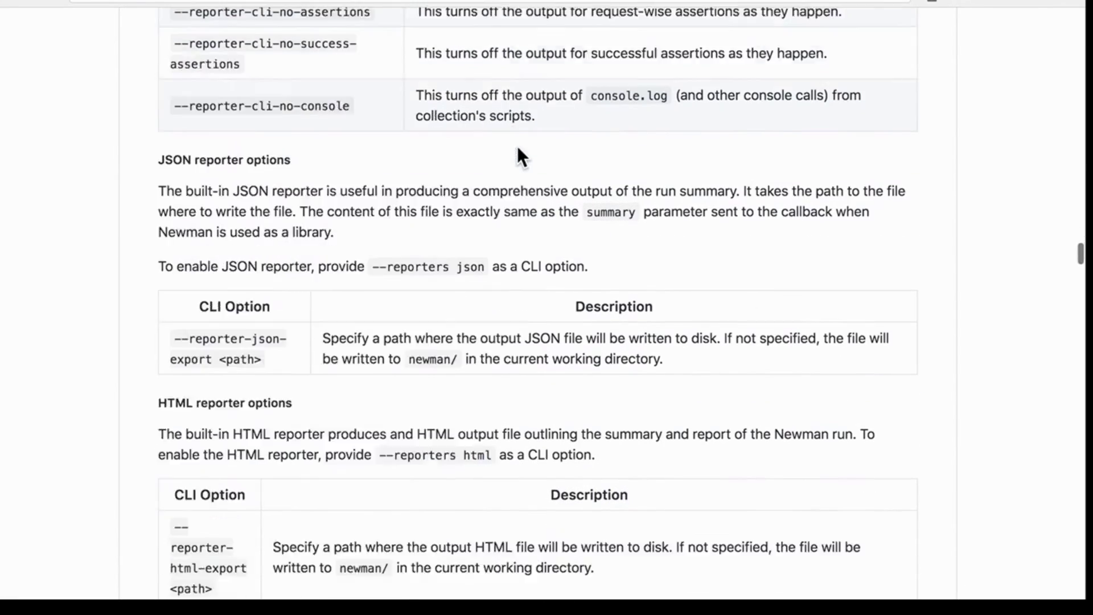
scroll(285, 313, "down", 1)
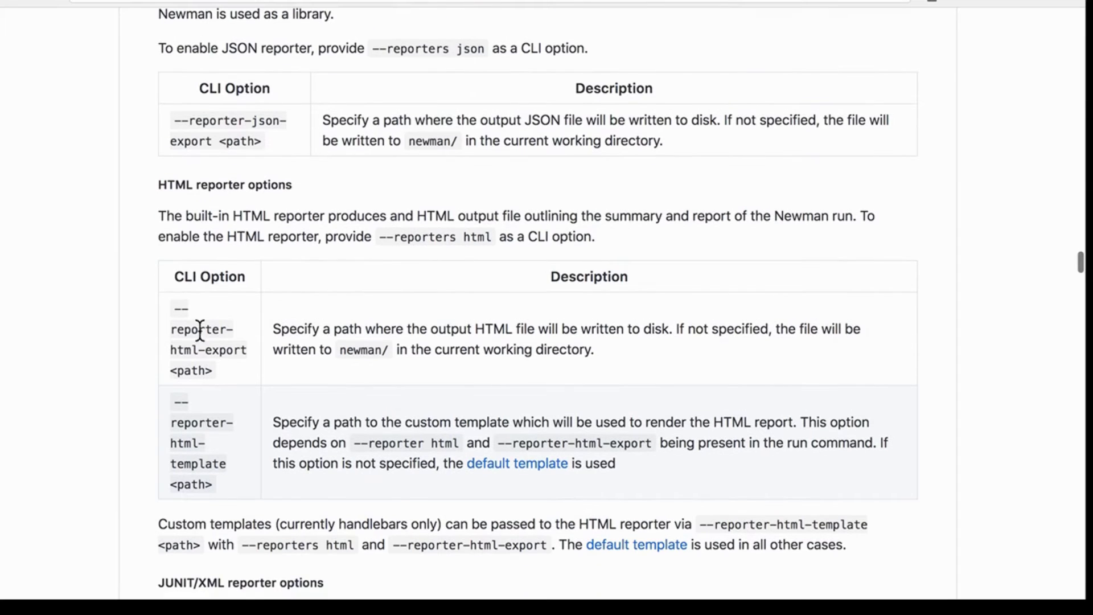
left_click_drag(248, 350, 162, 309)
key("ctrl+c")
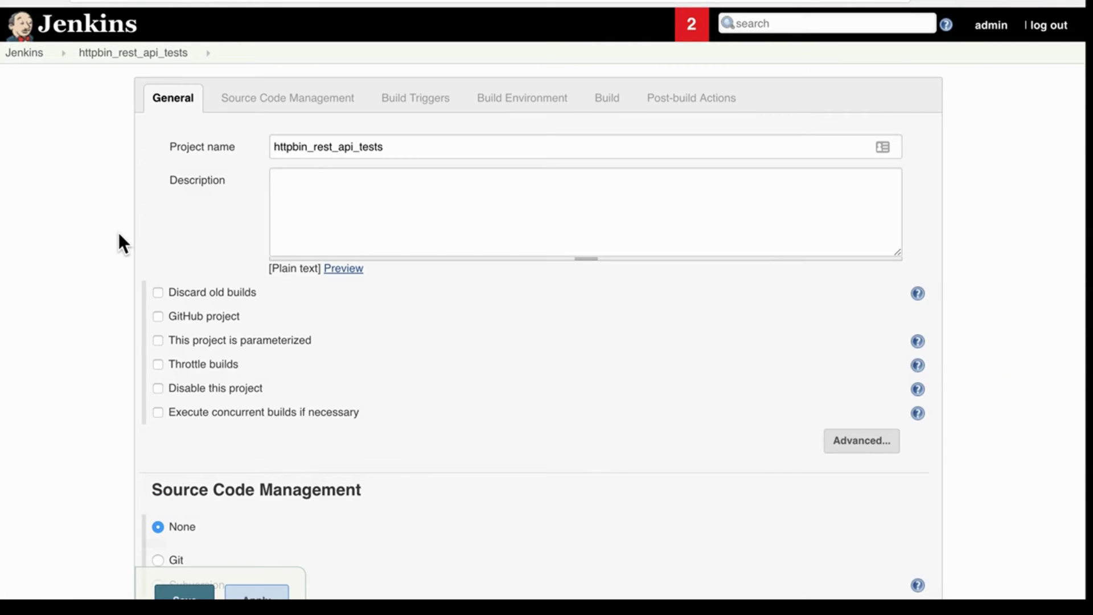
Add html to the newman --reporters list and a new --reporter-html-export line
left_click(609, 103)
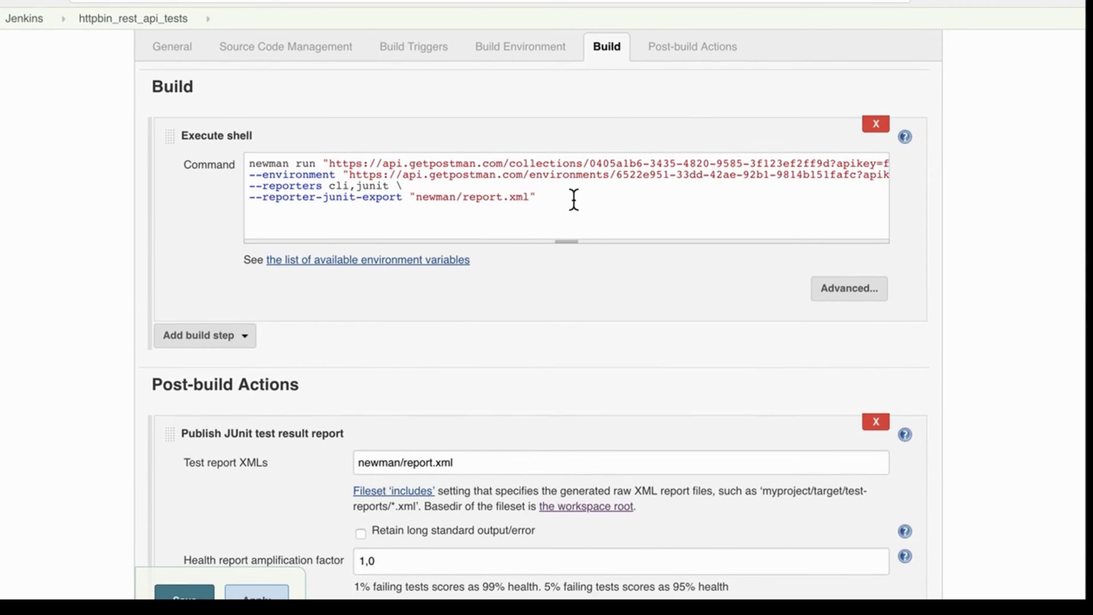
left_click(391, 186)
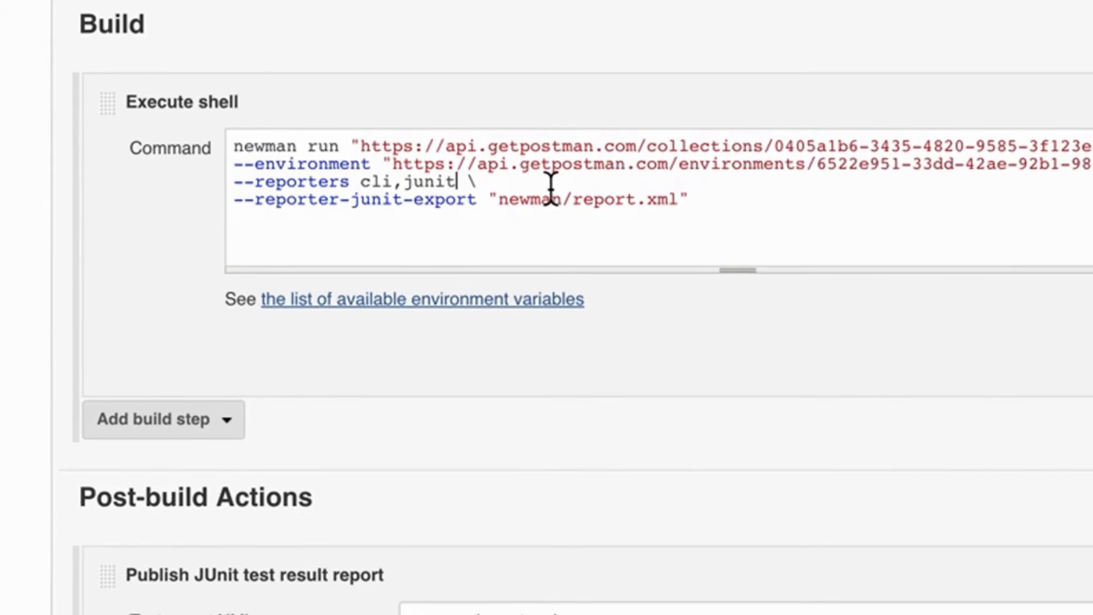
type(",html")
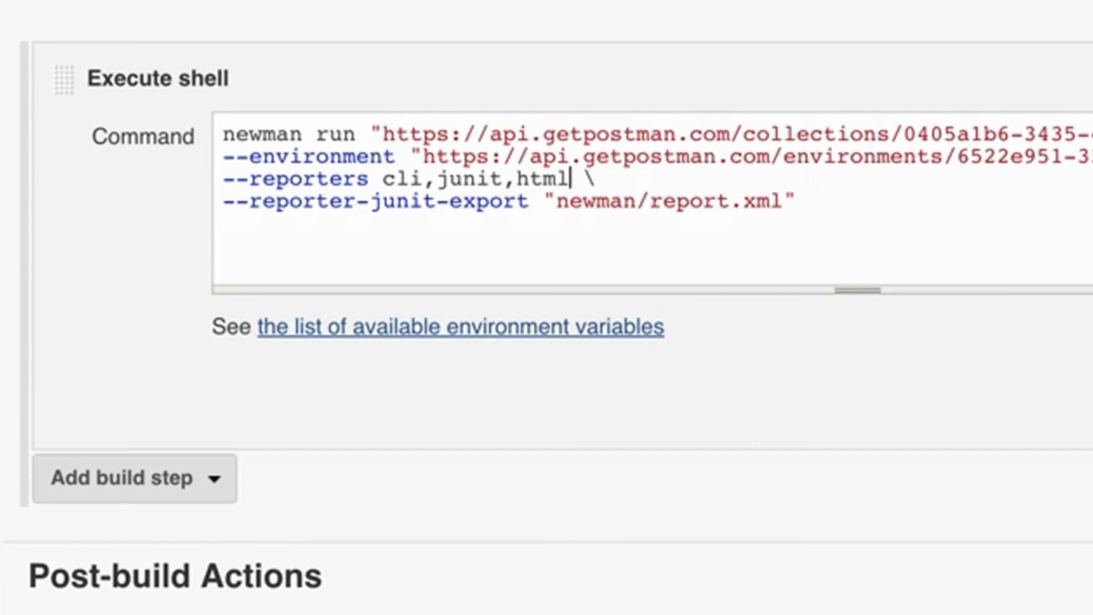
left_click(854, 192)
type("\\")
key("Return")
type("--")
key("ctrl+v")
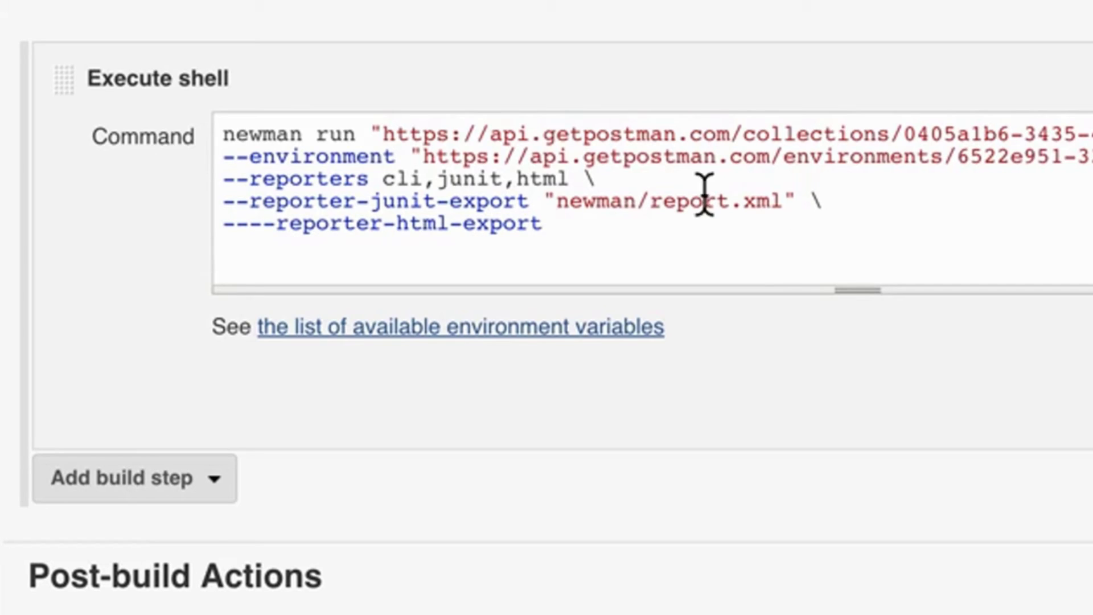
left_click(237, 223)
left_click_drag(248, 223, 223, 223)
key("BackSpace")
Give --reporter-html-export the path "newman/report.html", adapted from the JUnit report path
left_click(585, 225)
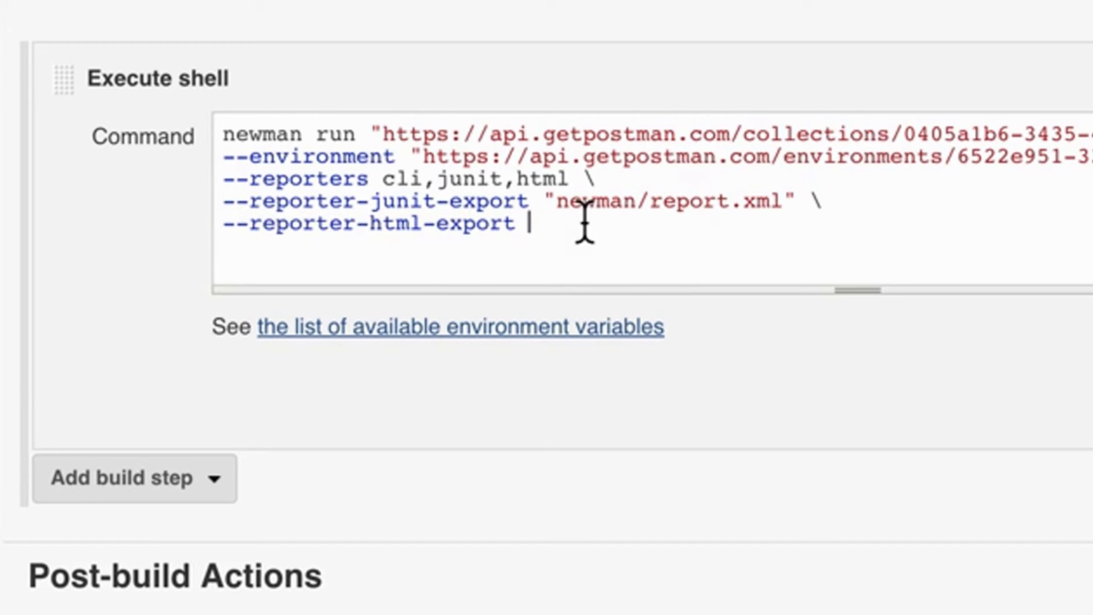
key("Up")
key("Right")
key("shift+End")
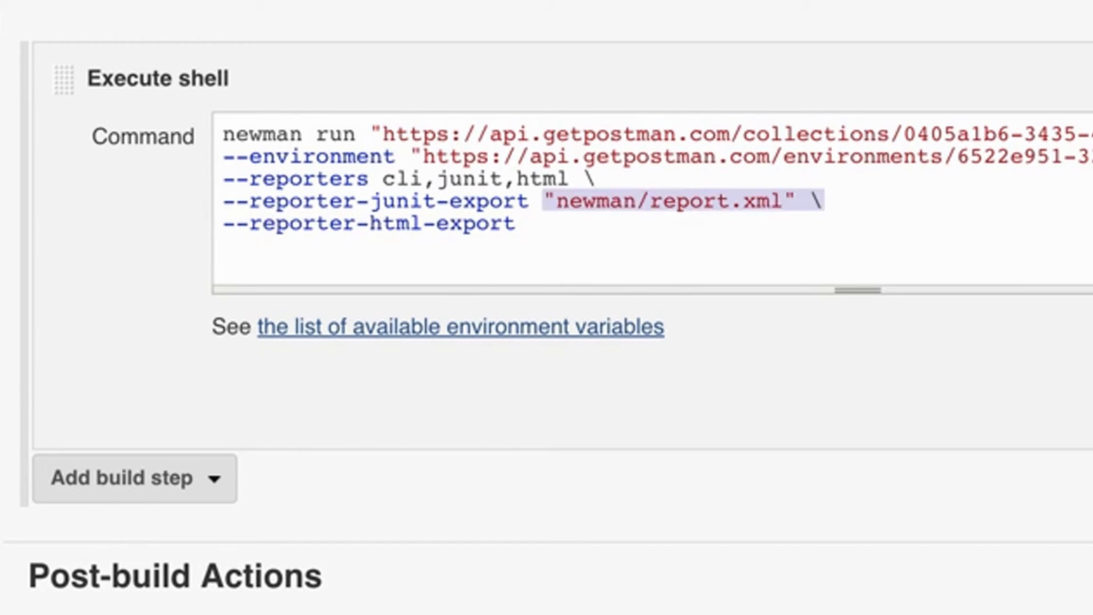
key("ctrl+c")
key("Down")
key("ctrl+v")
key("BackSpace")
key("BackSpace")
key("BackSpace")
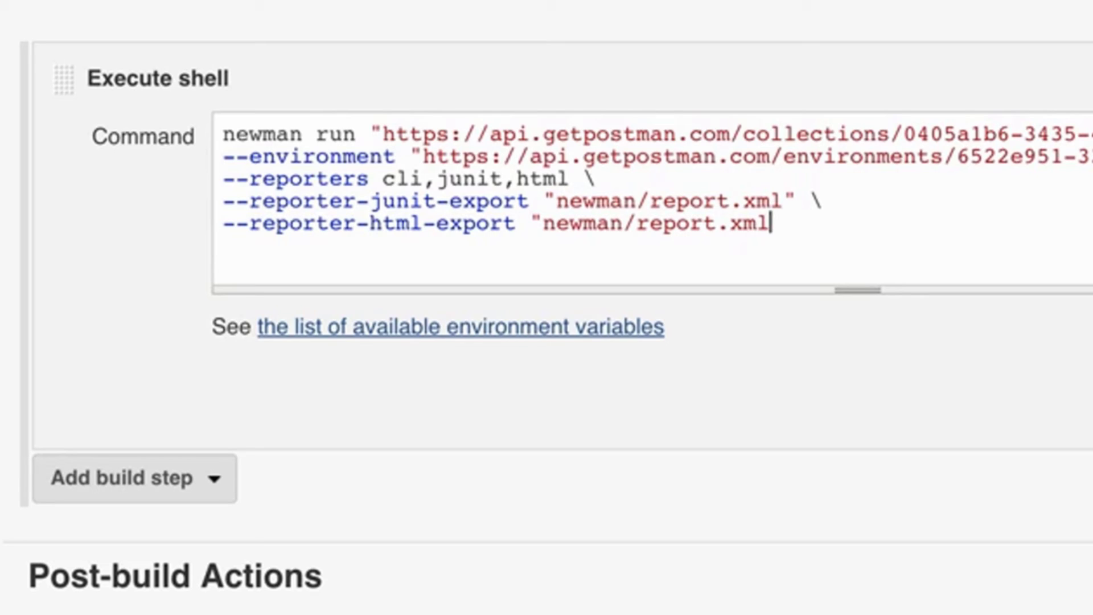
type("\"")
key("Left")
key("Left")
key("Right")
key("shift+Left")
key("shift+Left")
key("shift+Left")
type("html")
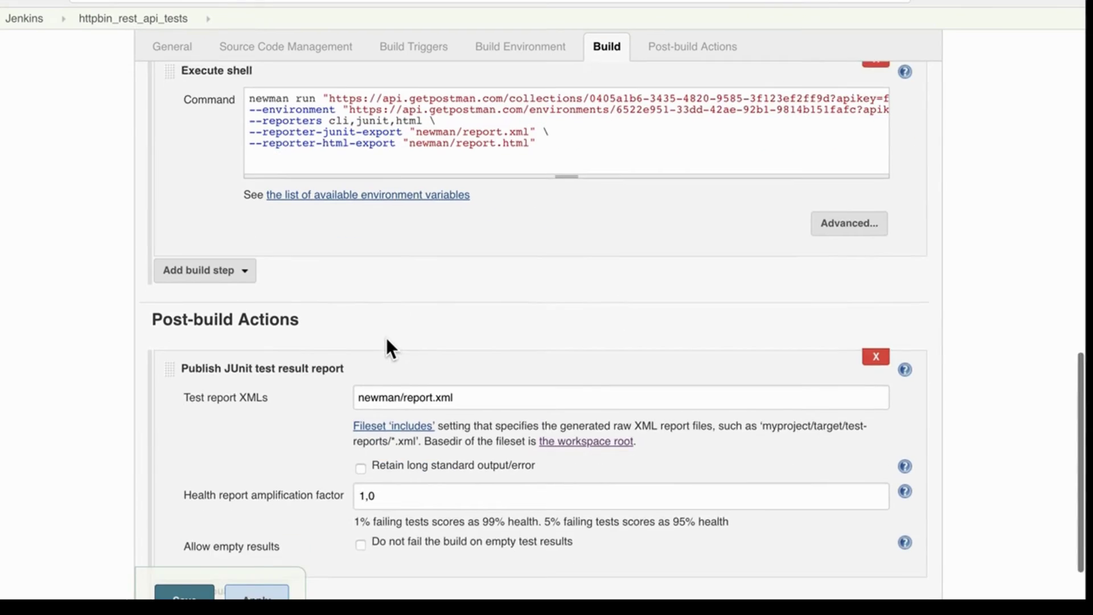
Add a Publish HTML reports post-build action to the job
scroll(385, 336, "down", 3)
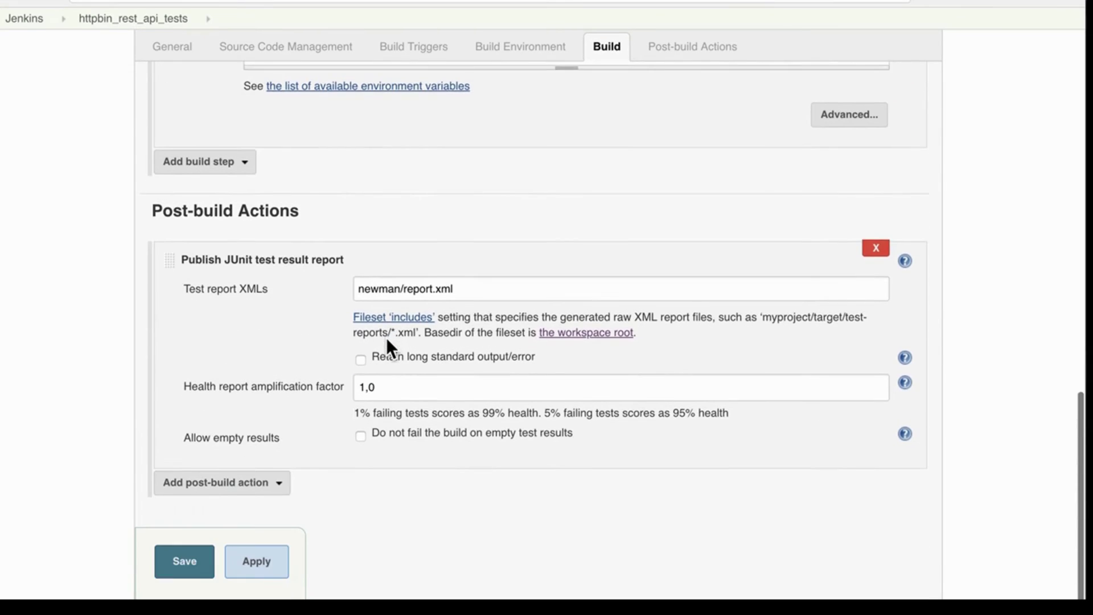
scroll(413, 462, "up", 2)
scroll(411, 458, "down", 3)
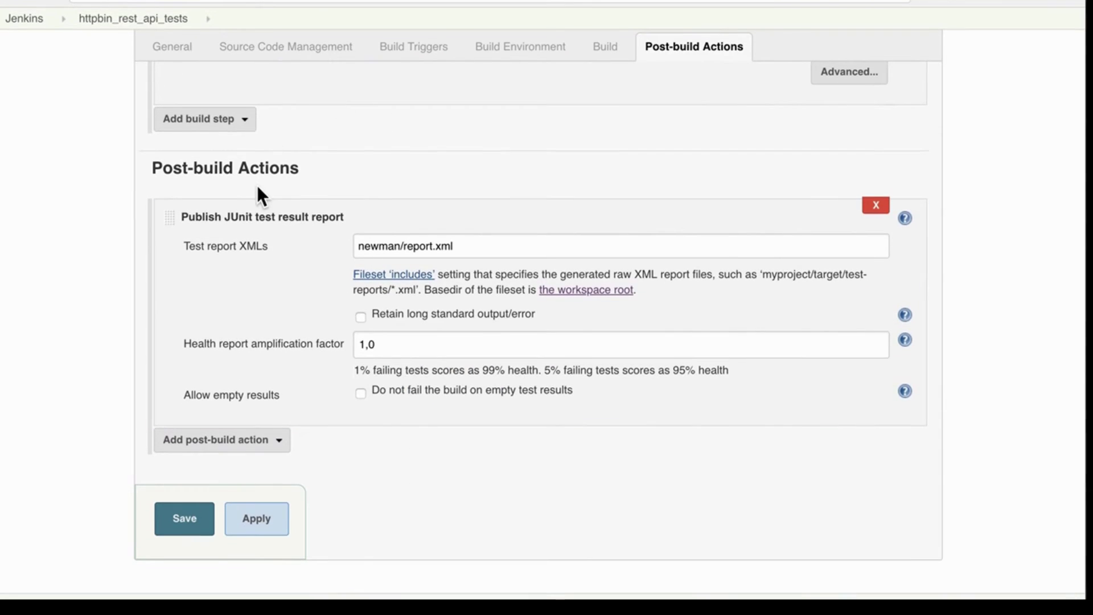
left_click(281, 443)
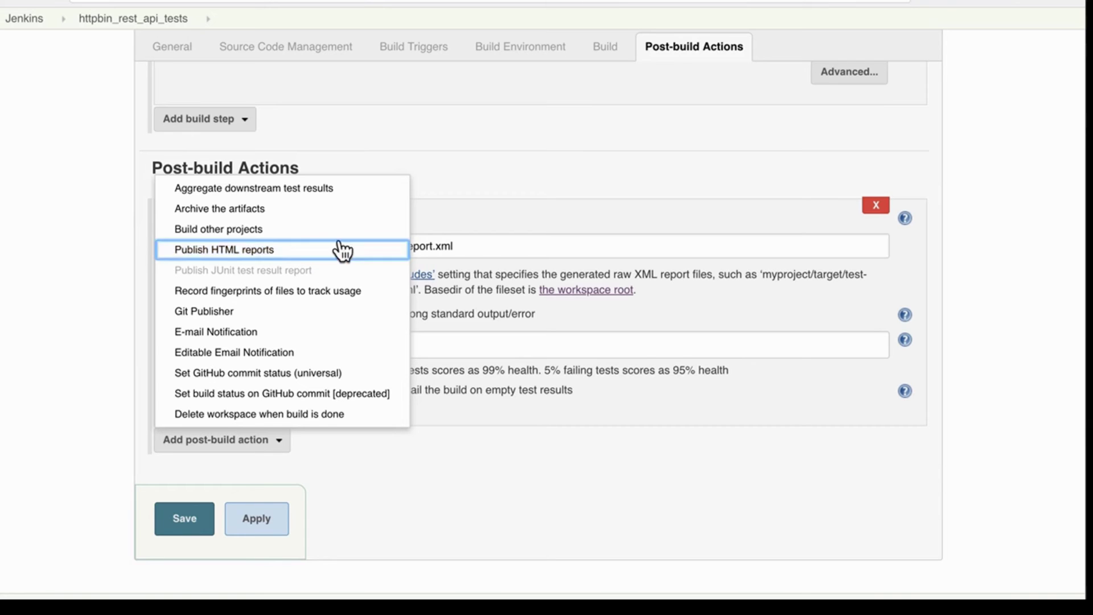
left_click(280, 253)
Add a report with directory newman and index page report.html, and expand its publishing options
scroll(331, 427, "down", 2)
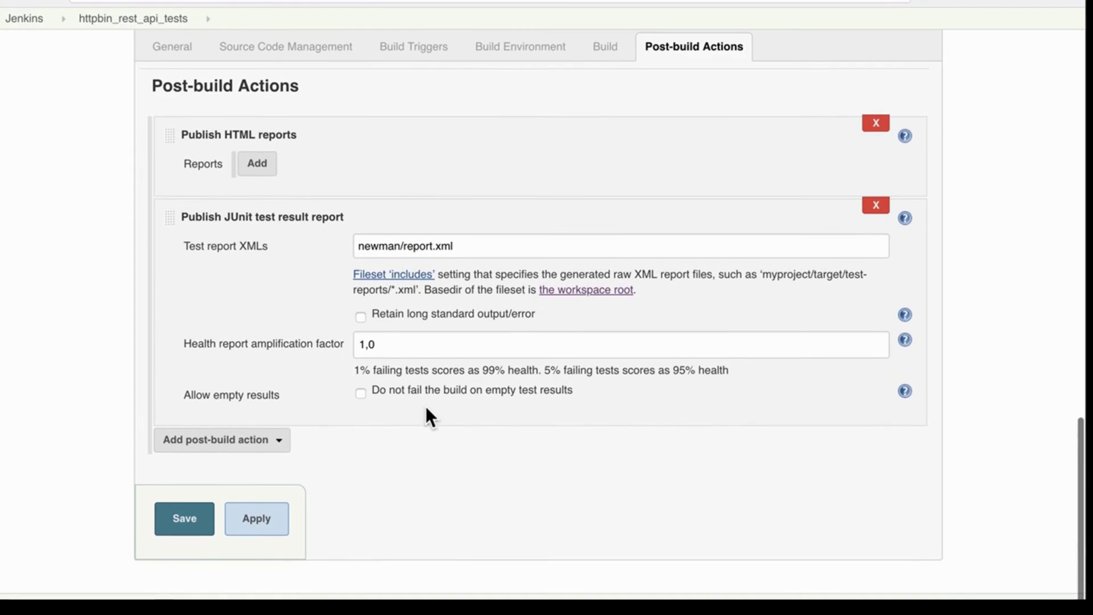
left_click(272, 172)
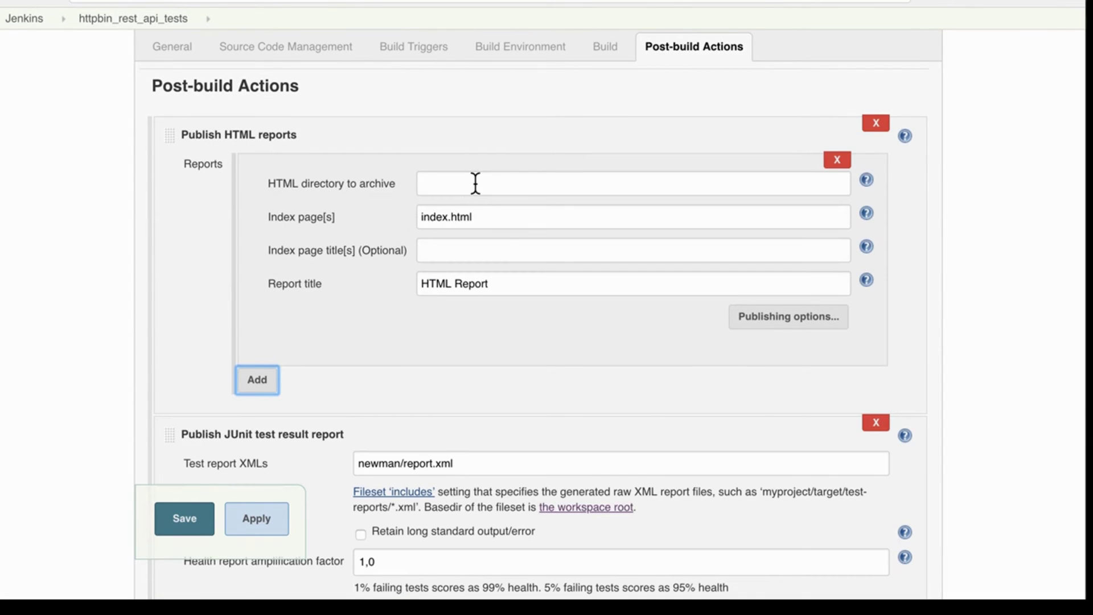
left_click(485, 189)
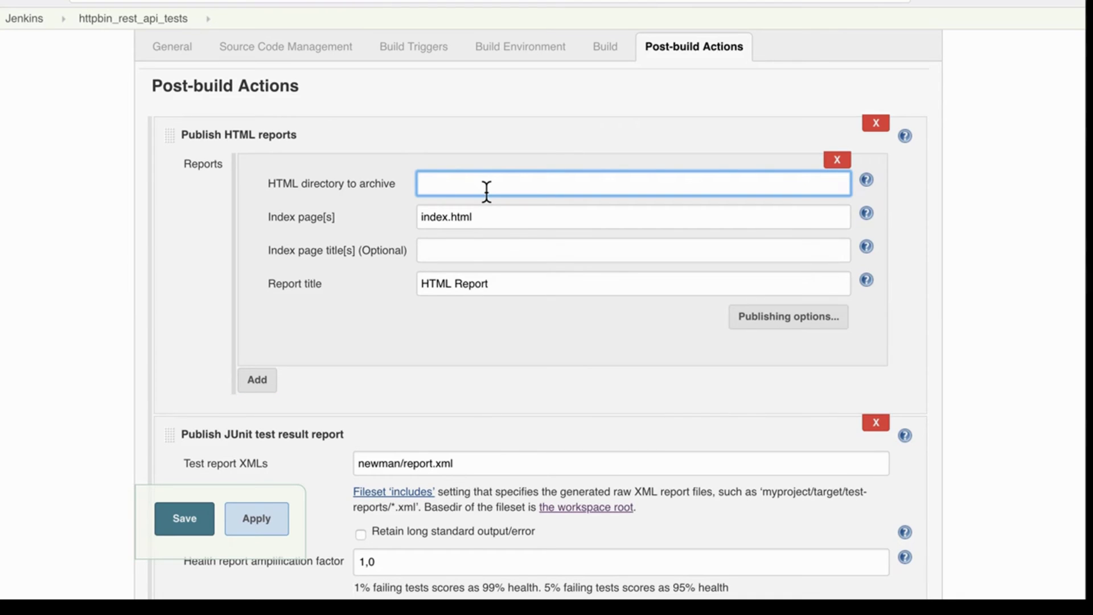
type("newman")
left_click(448, 216)
key("shift+Left")
key("shift+Left")
key("shift+Left")
key("shift+Left")
key("shift+Left")
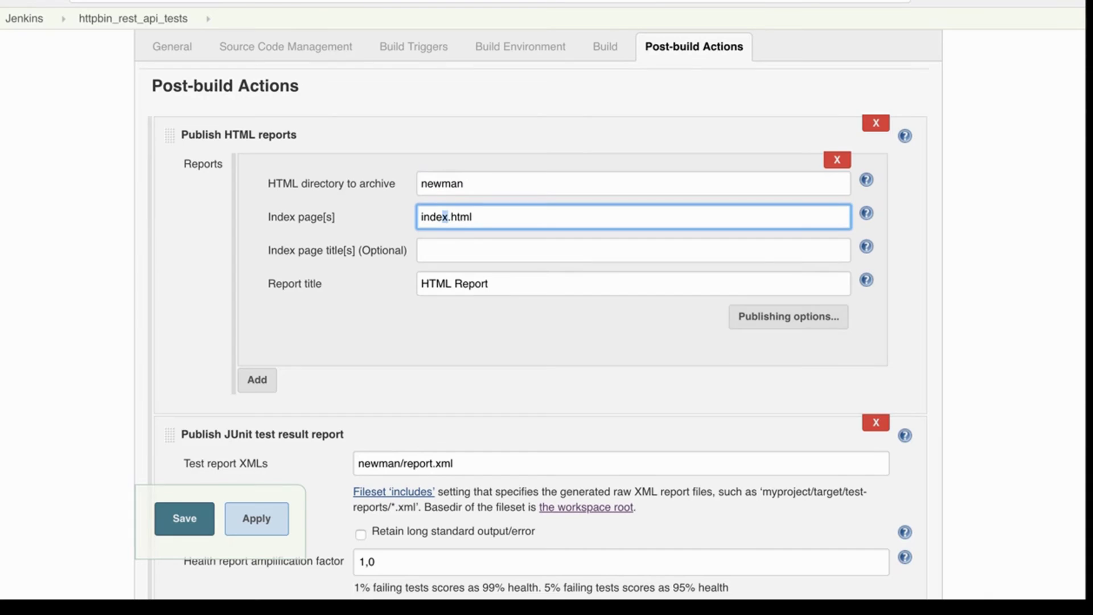
type("report")
left_click(770, 314)
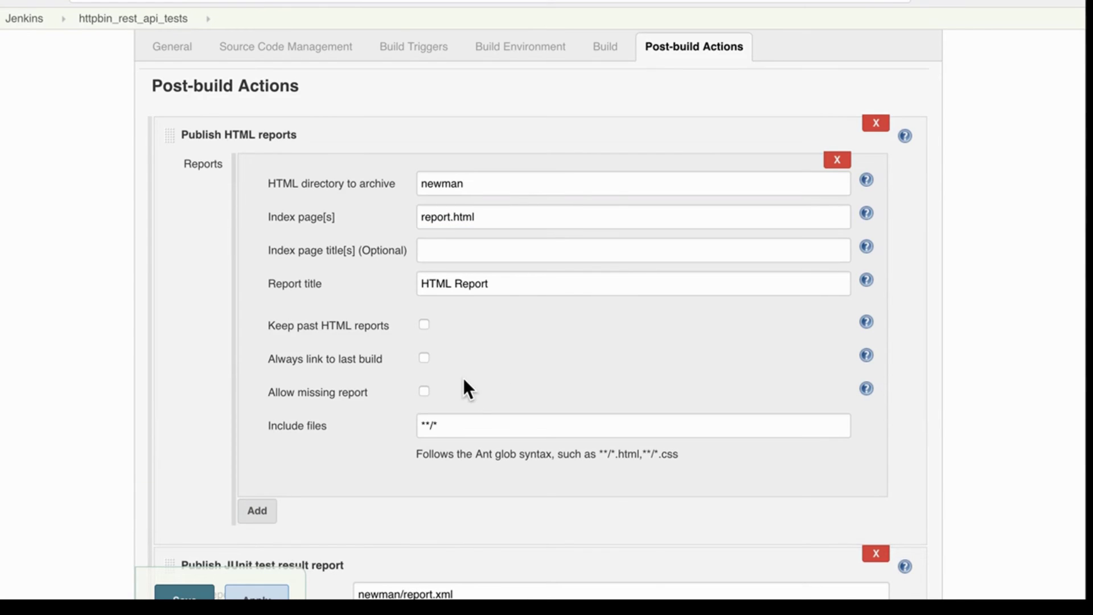
scroll(212, 367, "down", 3)
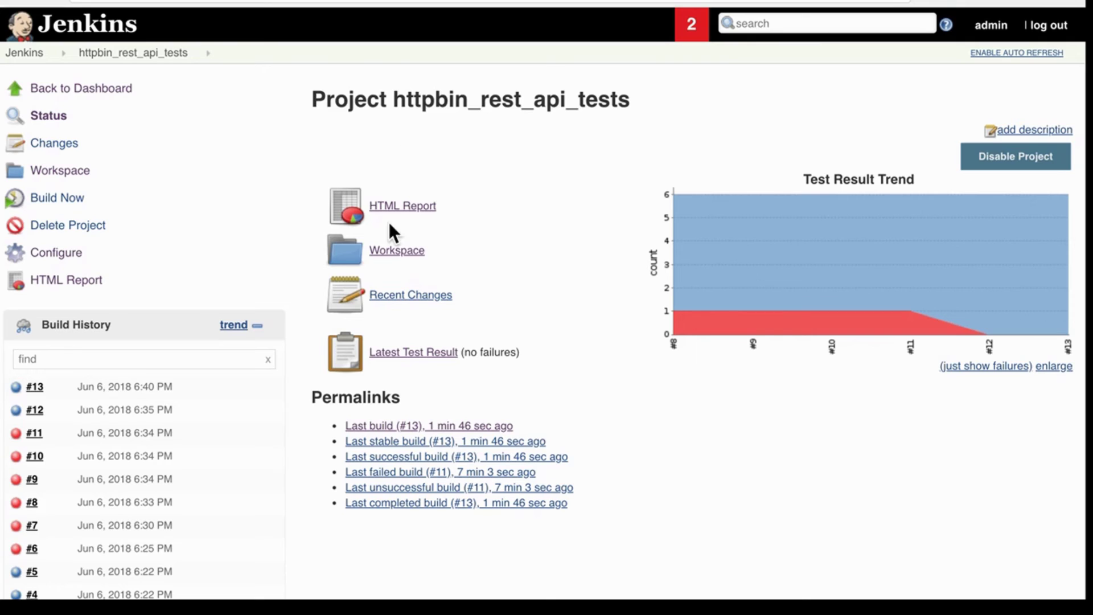
View the published Newman HTML report, then return to the newman README
left_click(429, 214)
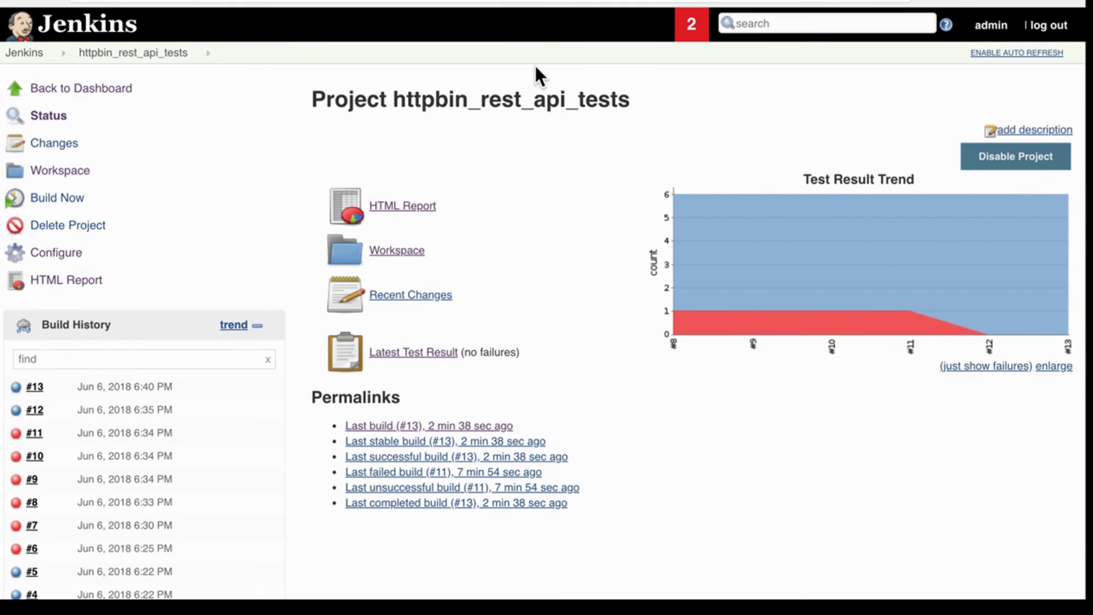
left_click(534, 2)
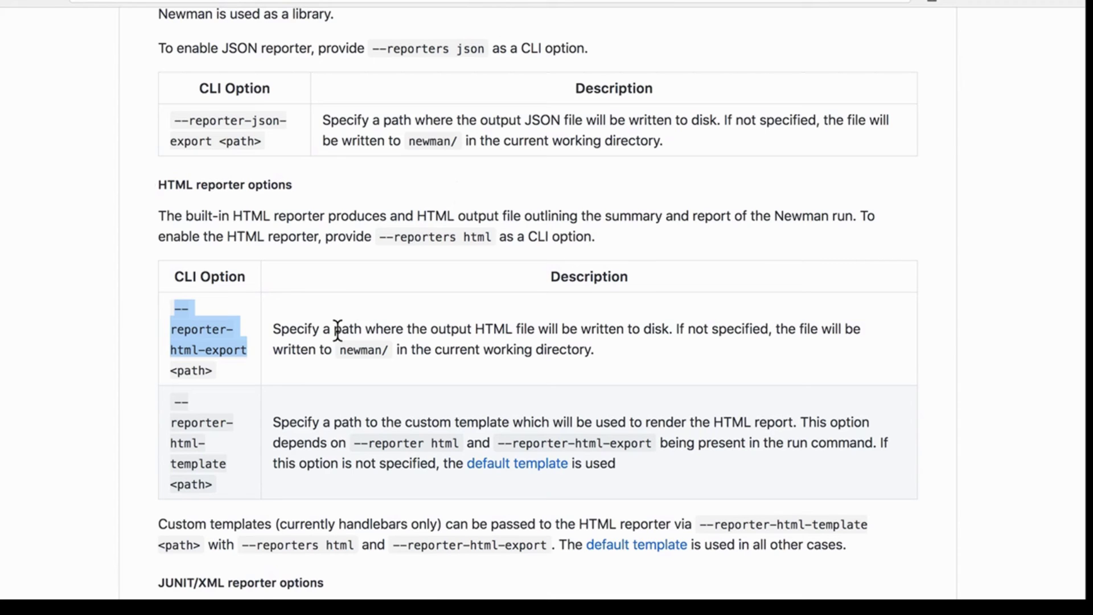
Read the README's HTML reporter options, highlighting the paragraph on custom templates
scroll(336, 329, "down", 3)
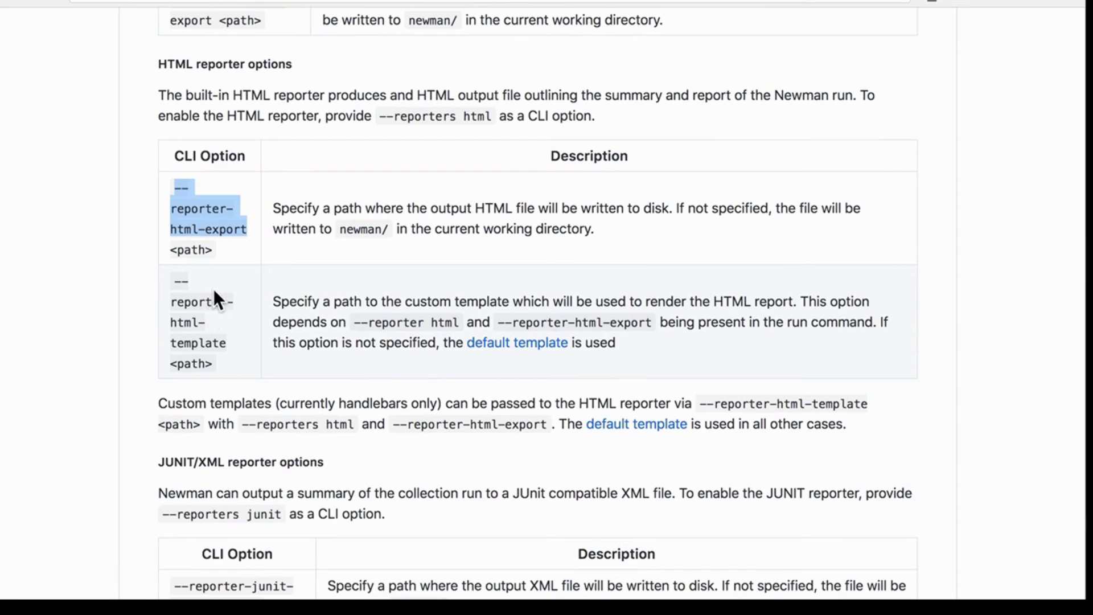
triple_click(214, 403)
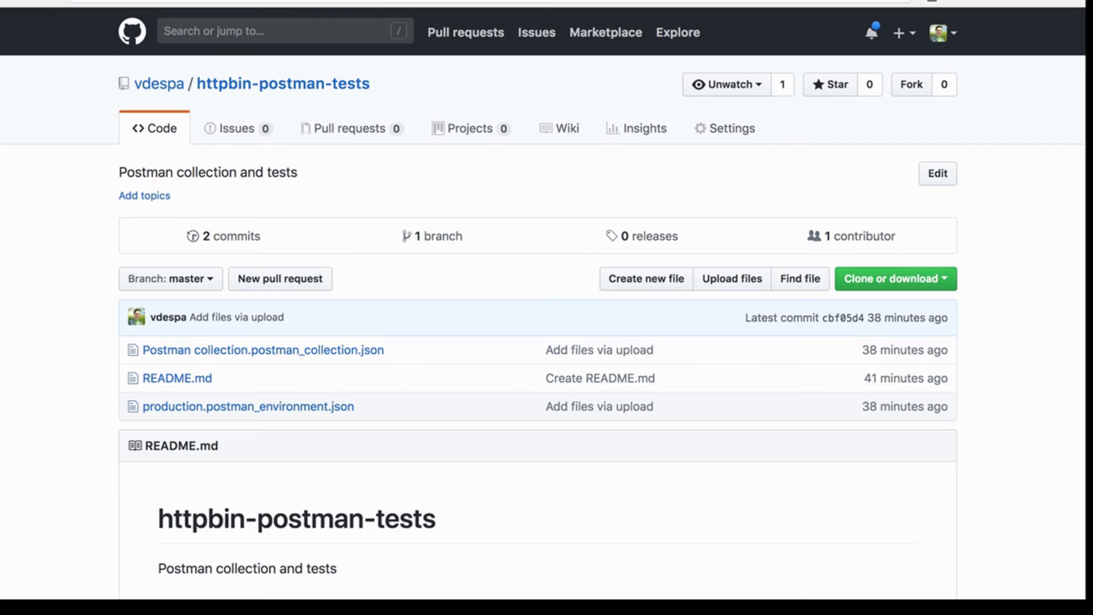
left_click(214, 1)
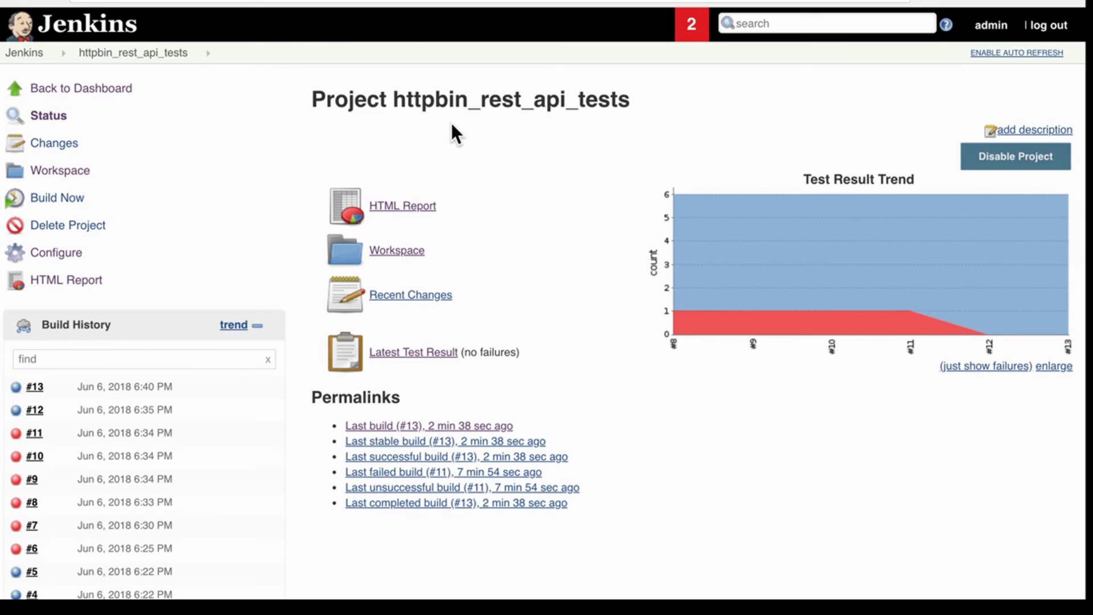
key("ctrl+Tab")
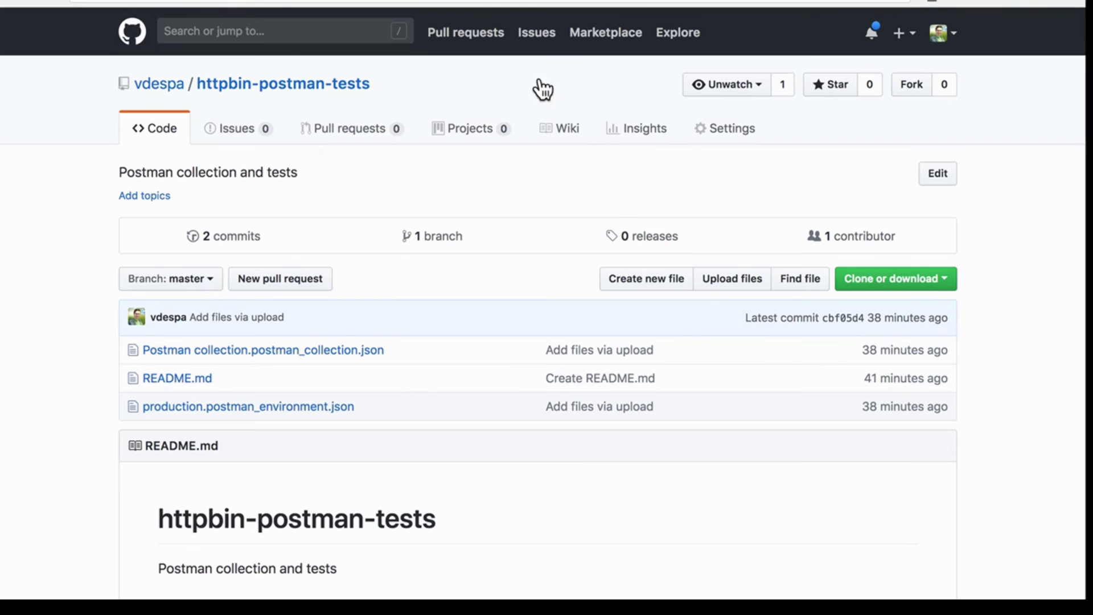
left_click(940, 282)
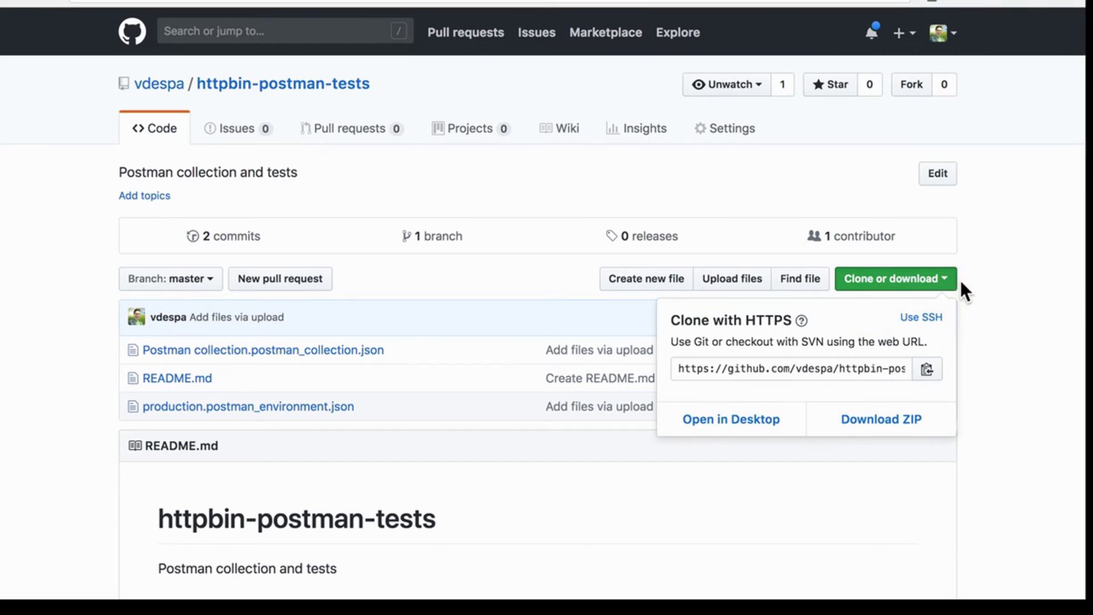
left_click(926, 368)
left_click(1002, 255)
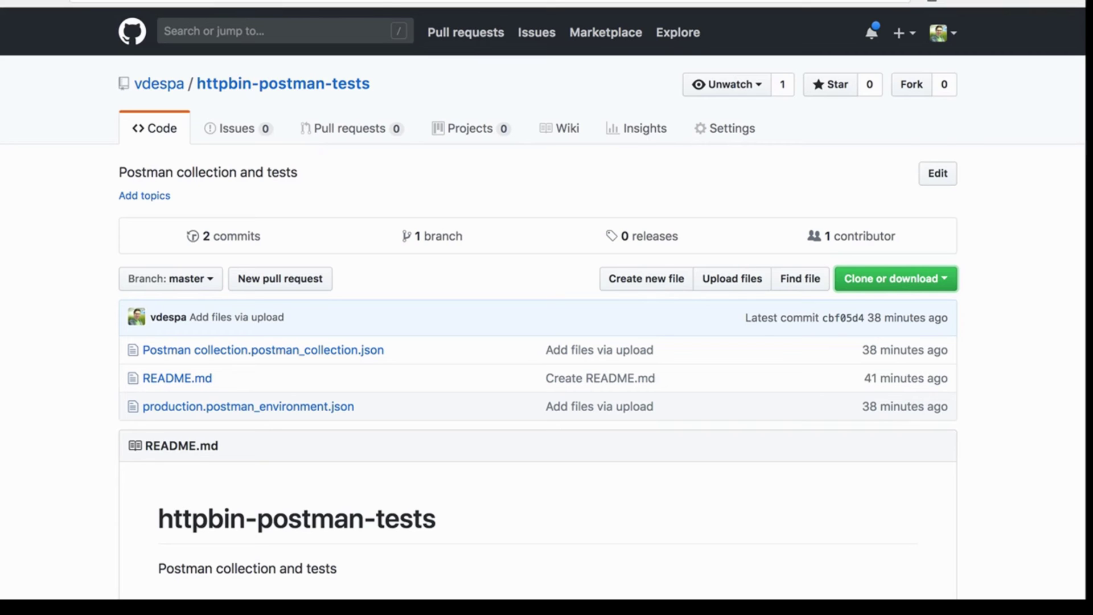
left_click(287, 1)
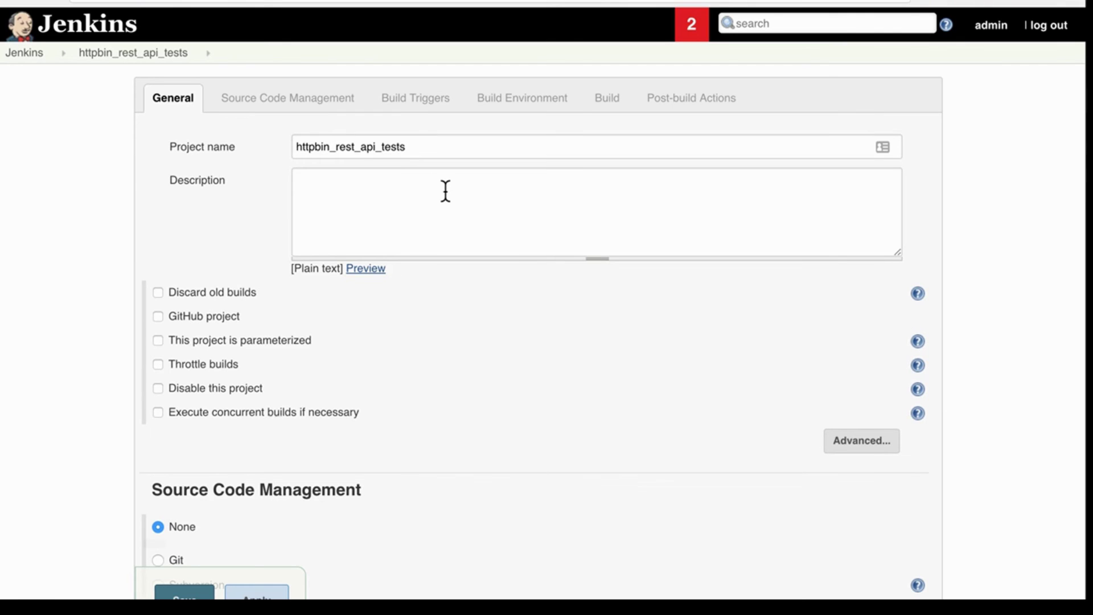
Set Source Code Management to Git with the httpbin-postman-tests.git repository URL on branch */master
left_click(281, 104)
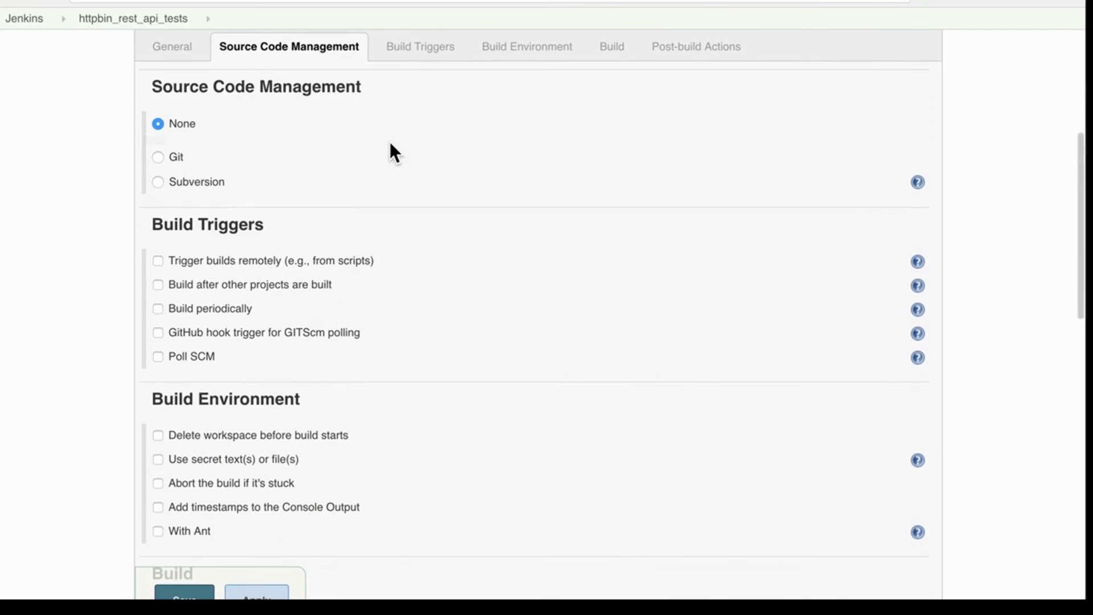
left_click(163, 156)
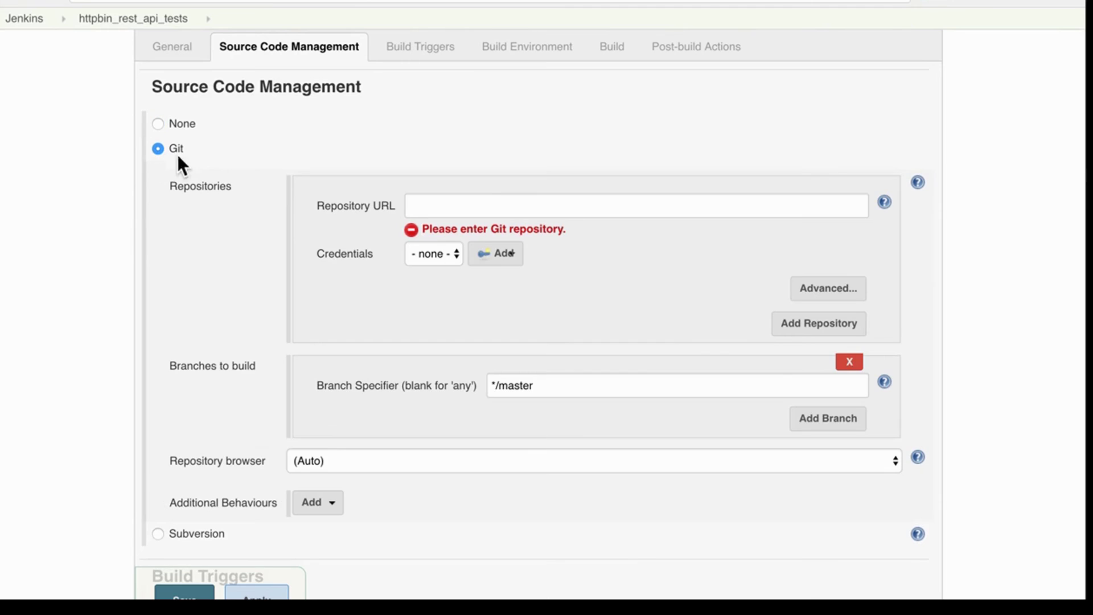
left_click(491, 197)
key("ctrl+v")
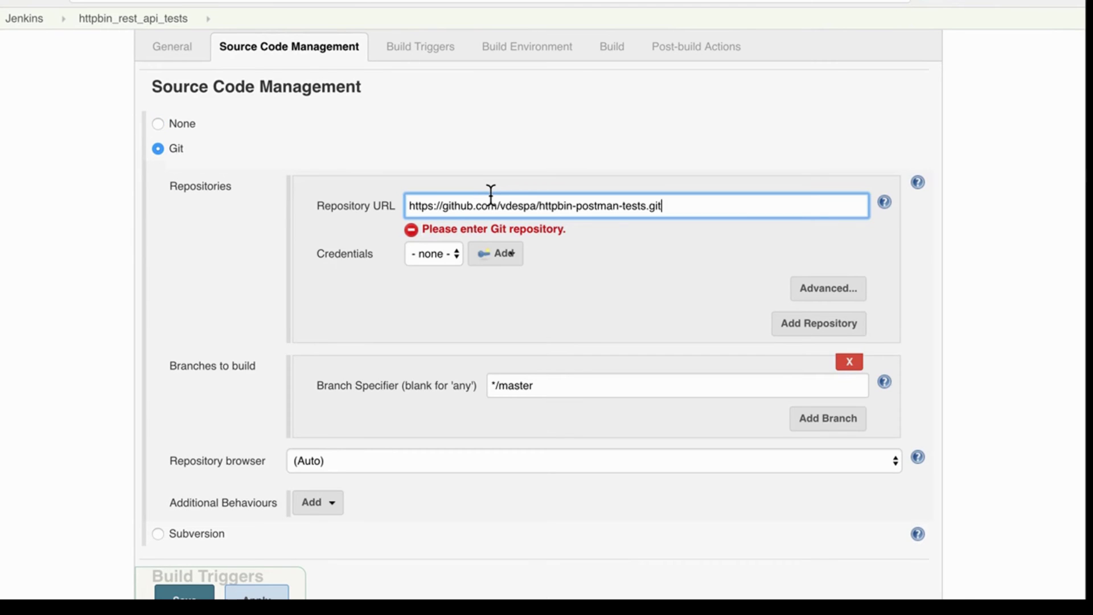
left_click(617, 170)
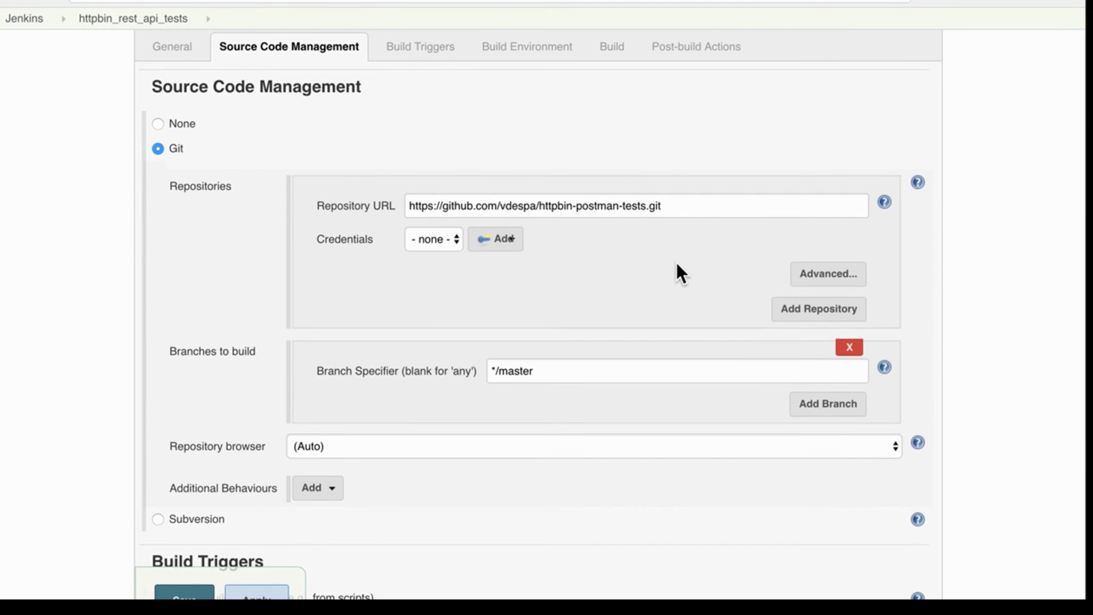
scroll(604, 295, "down", 10)
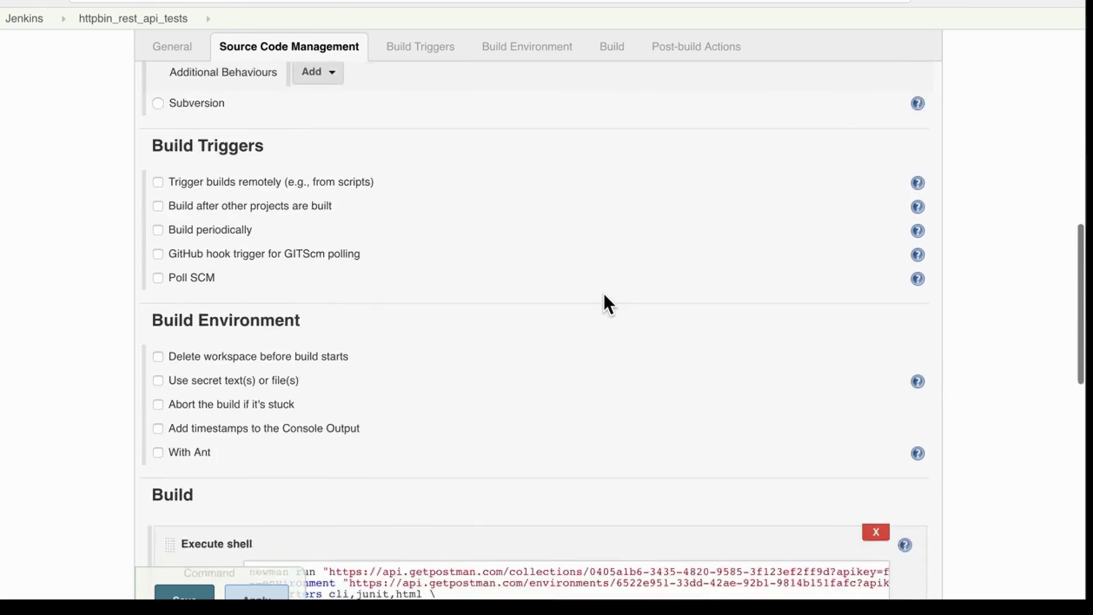
Delete the collection and environment URLs from the newman shell command, leaving empty quotes
scroll(604, 292, "down", 1)
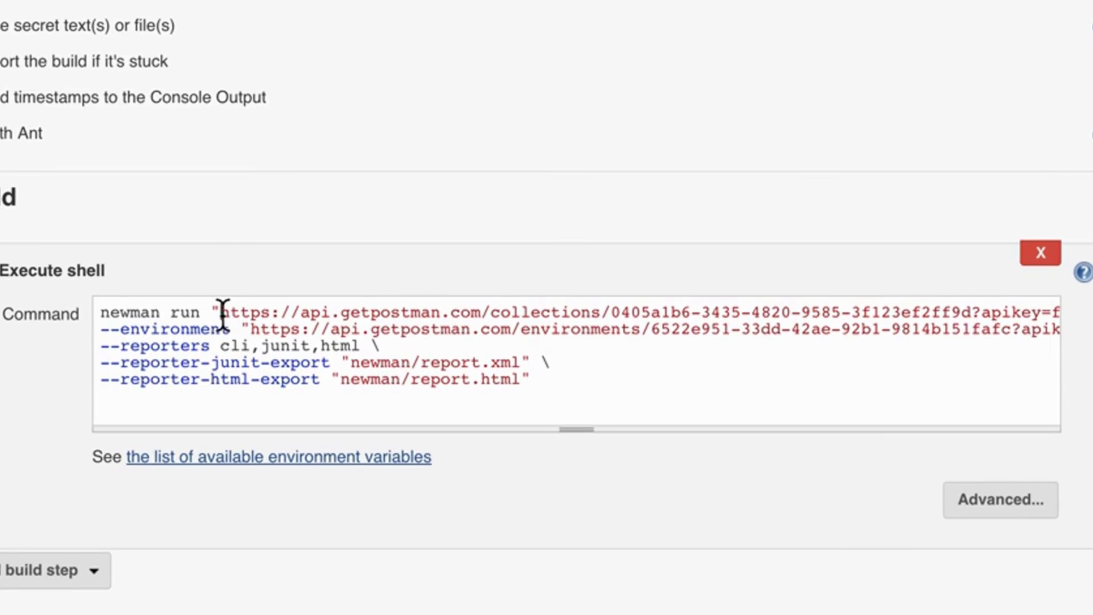
key("shift+End")
key("shift+Left")
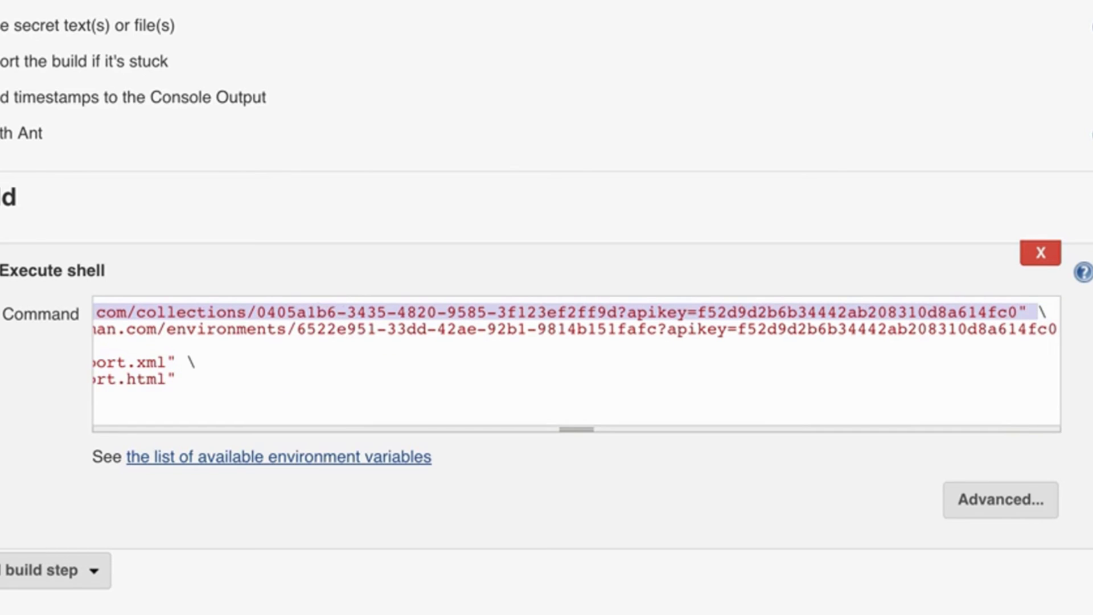
key("shift+Left")
key("shift+Left")
key("BackSpace")
scroll(368, 370, "left", 3)
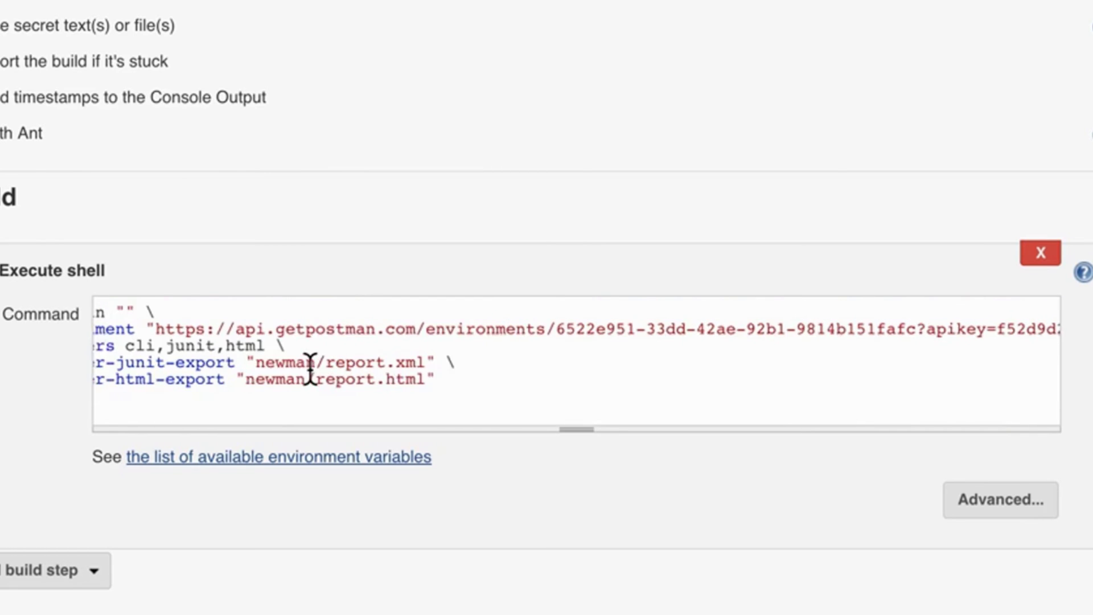
left_click(251, 329)
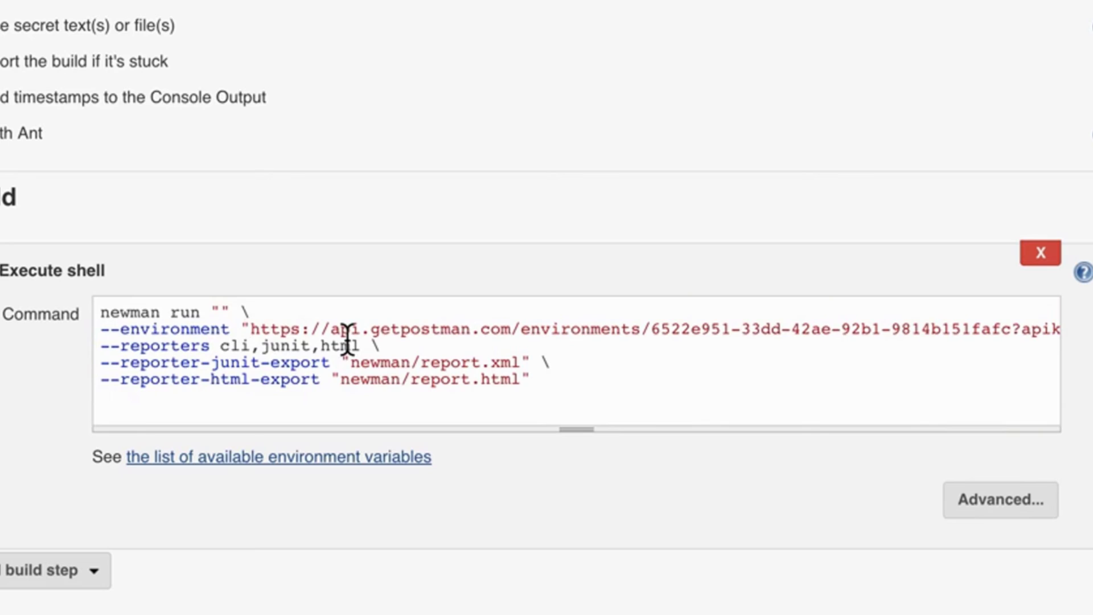
key("shift+End")
key("shift+Left")
key("shift+Left")
key("shift+Left")
key("BackSpace")
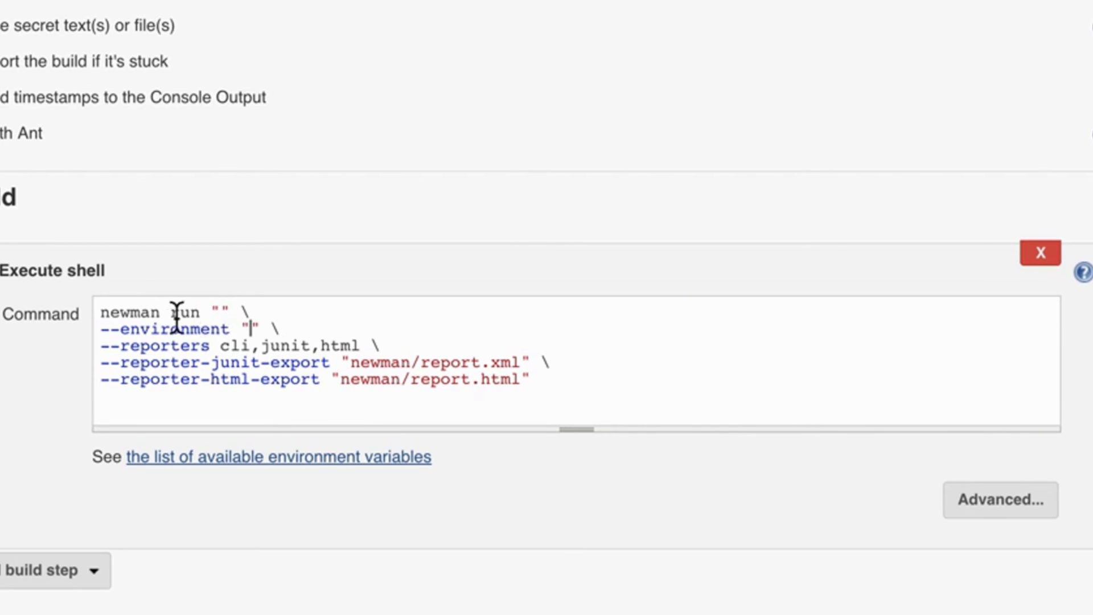
Fill the quotes with "Postman collection.postman_collection.json" and "production.postman_environment.json"
left_click(218, 313)
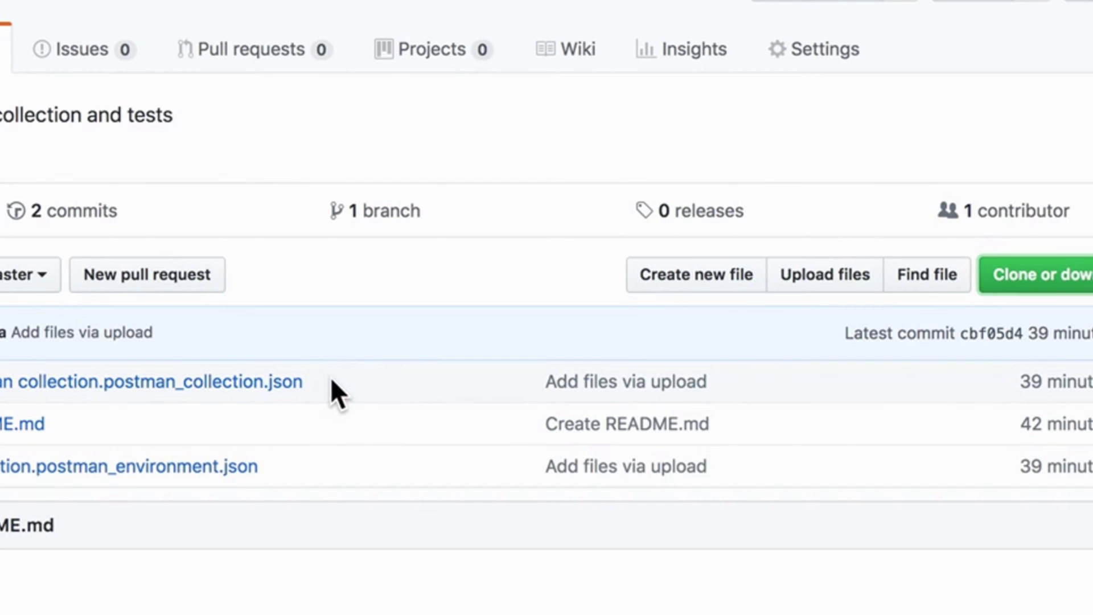
left_click_drag(331, 380, 0, 375)
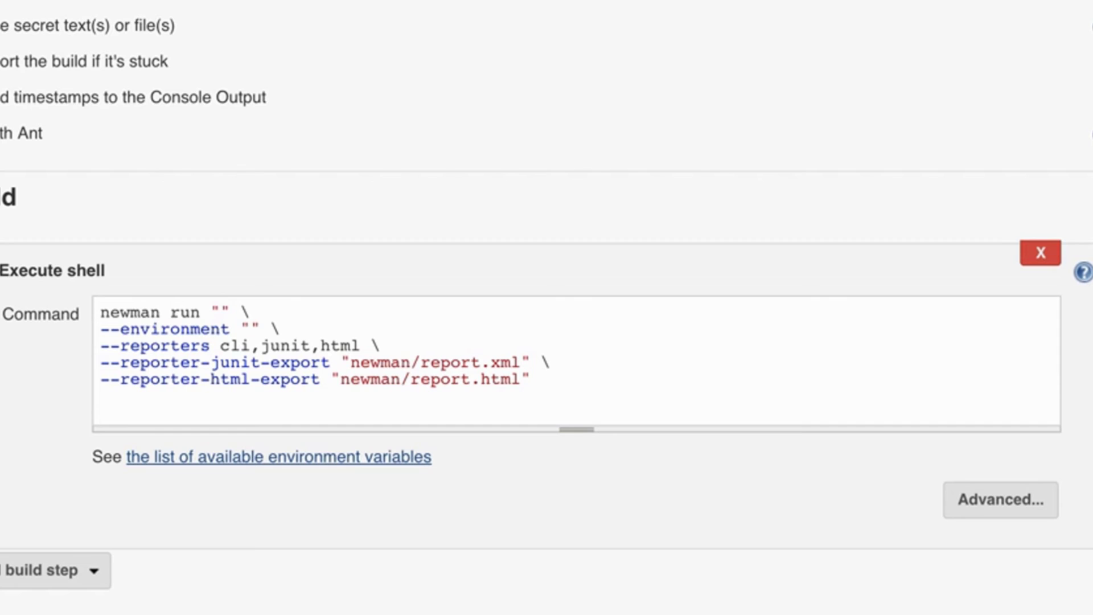
key("super+v")
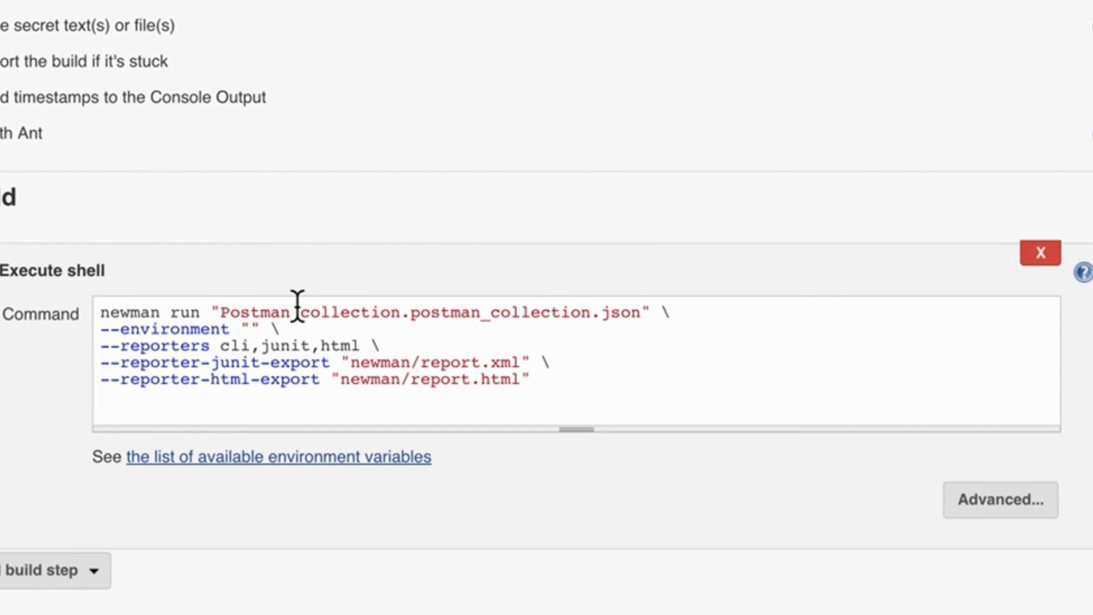
left_click(222, 311)
type("tests")
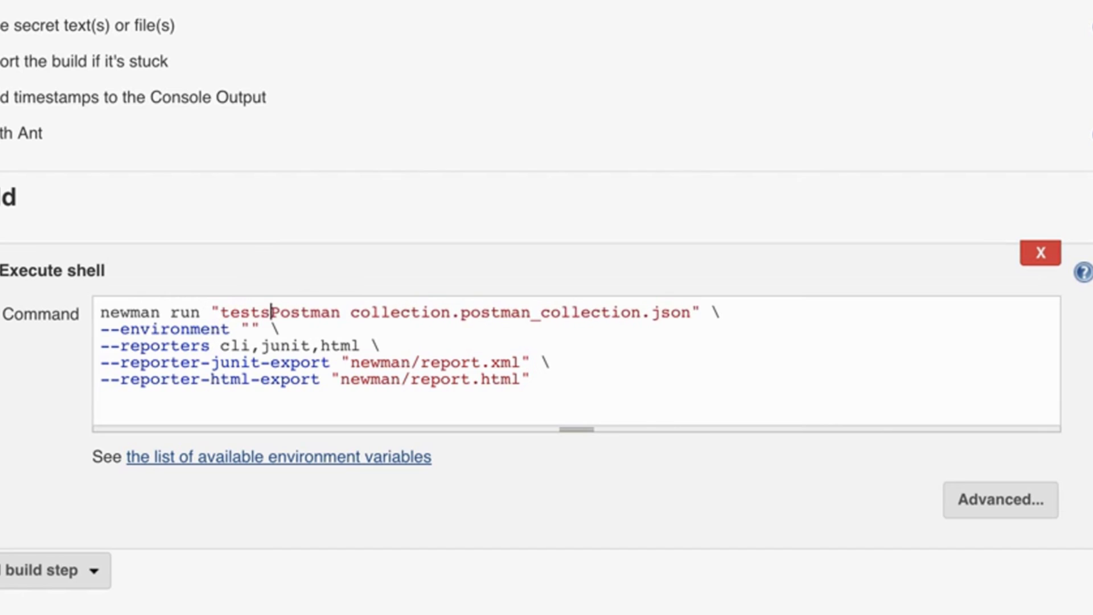
type("/")
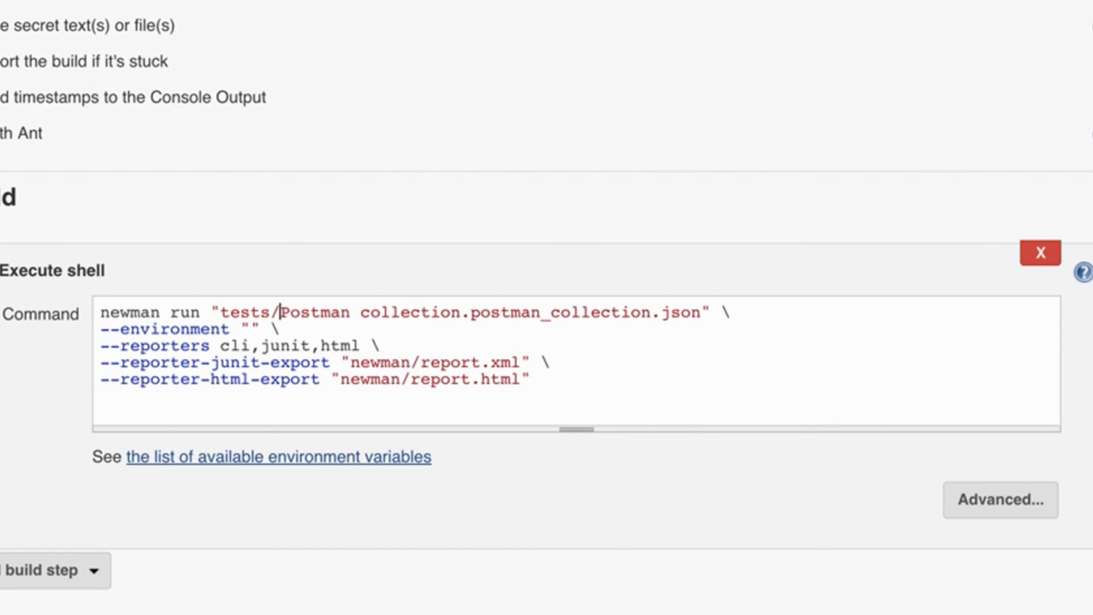
key("BackSpace")
key("BackSpace")
key("BackSpace")
key("BackSpace")
key("BackSpace")
key("BackSpace")
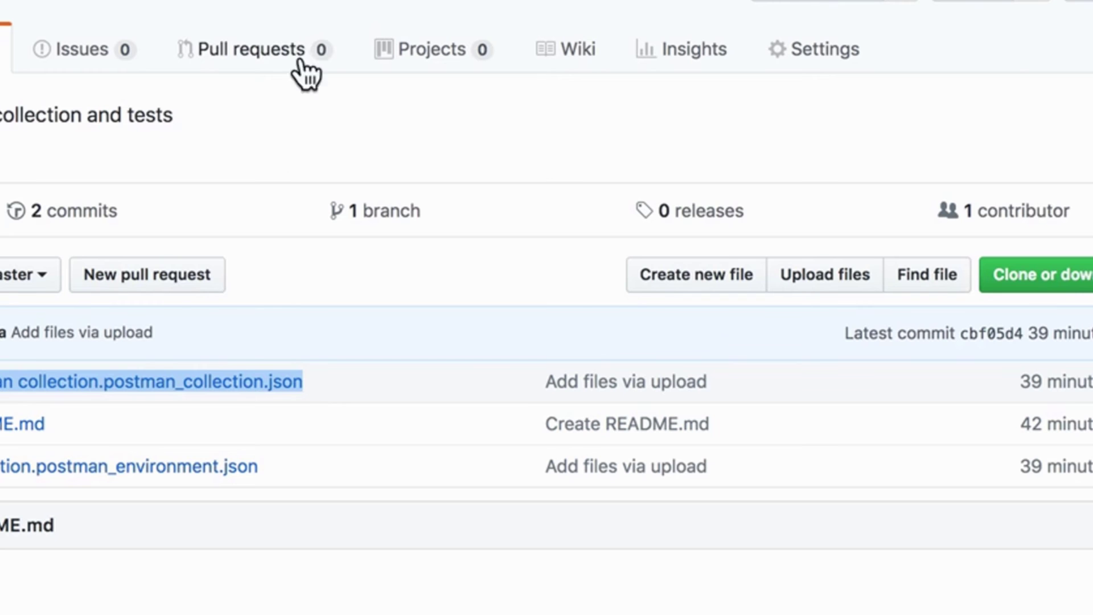
left_click(244, 463)
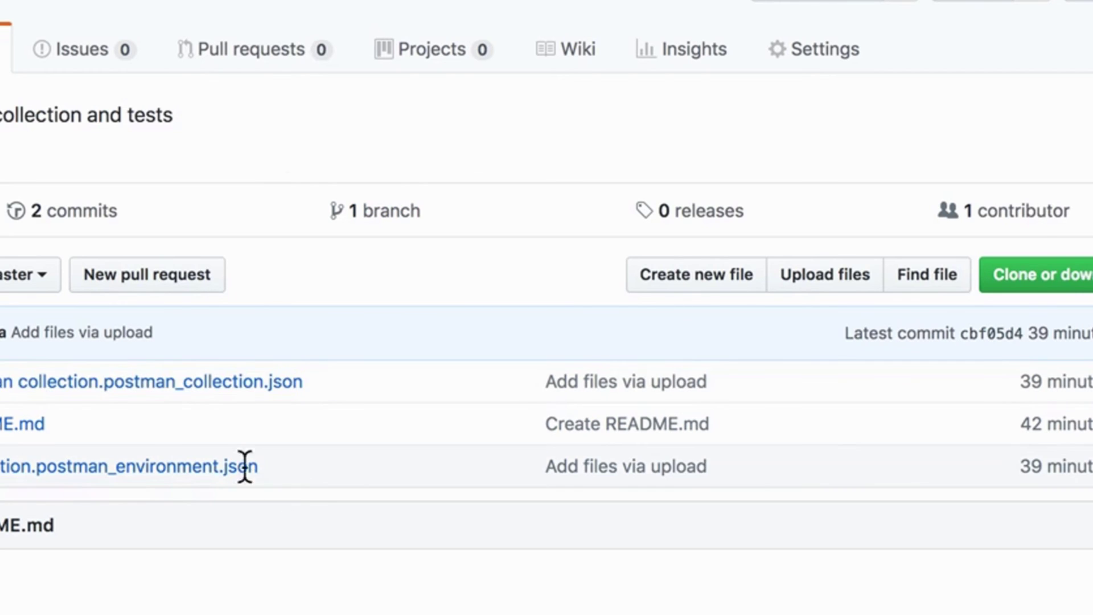
triple_click(244, 466)
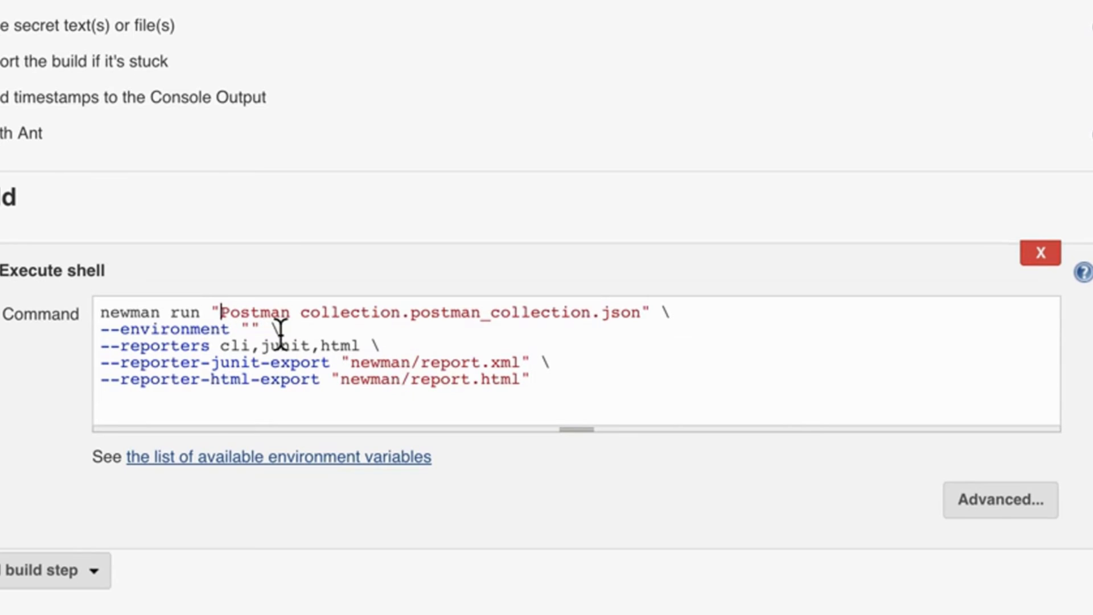
left_click(253, 329)
type("production.postman_environment.json")
key("Right")
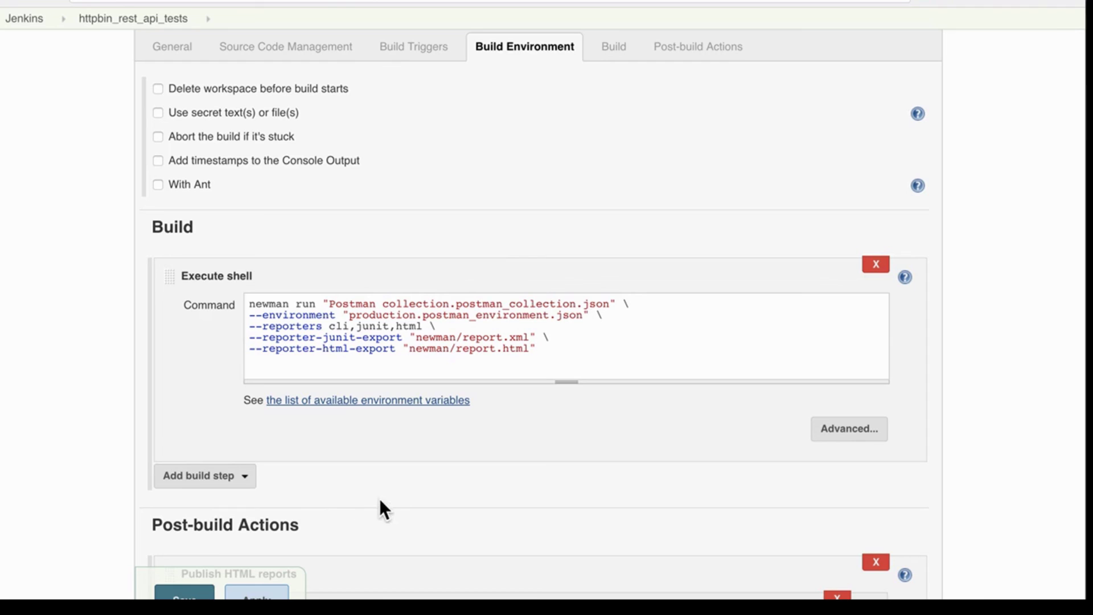
Save the job configuration and run build #14, scrolling through its console output
left_click(185, 592)
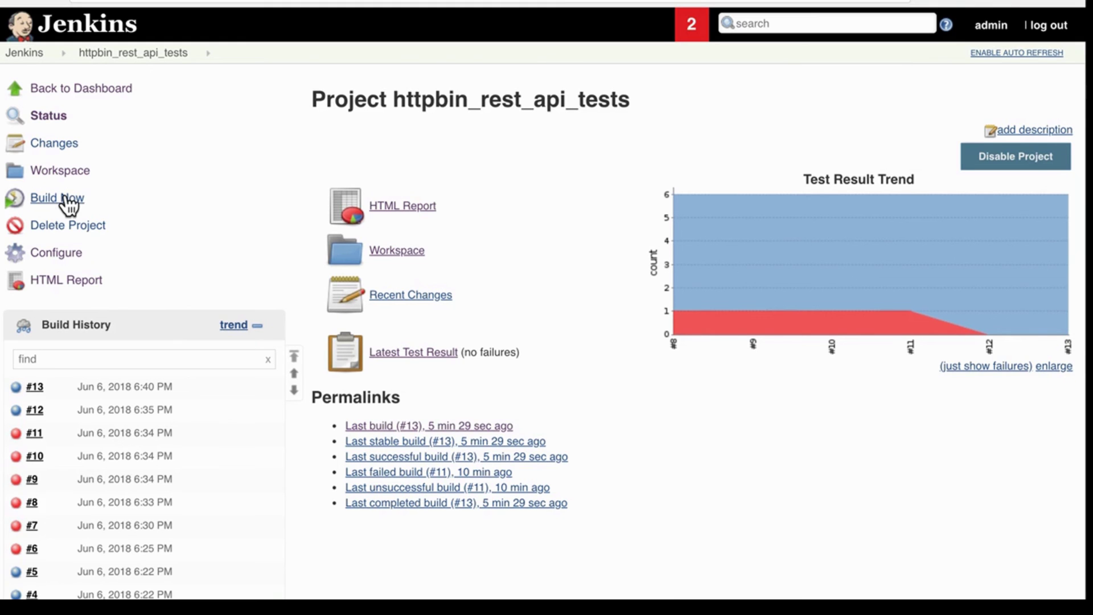
left_click(57, 198)
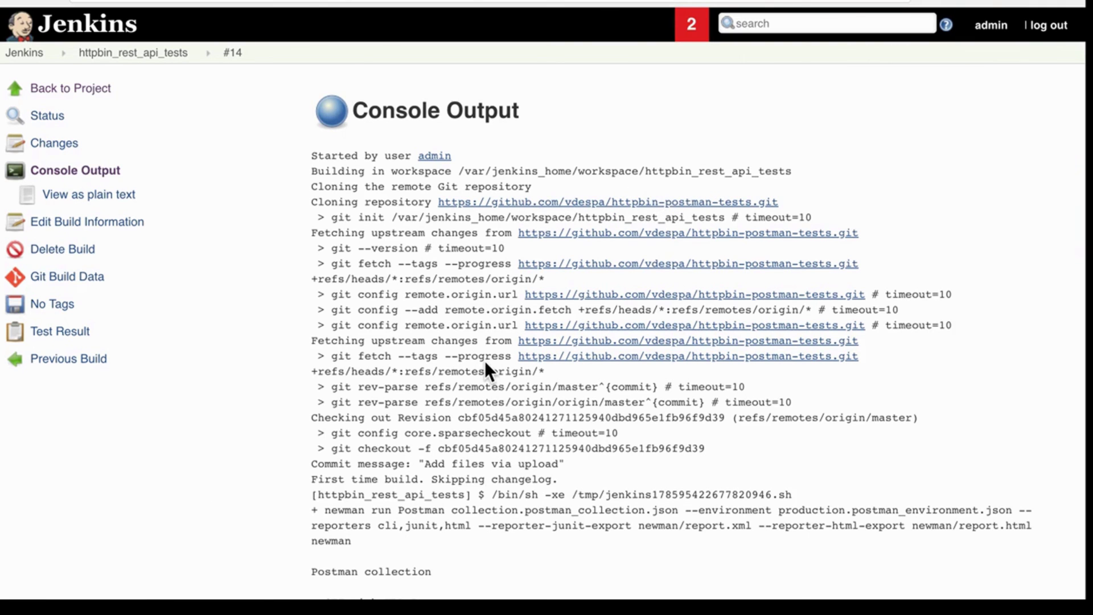
scroll(485, 360, "down", 2)
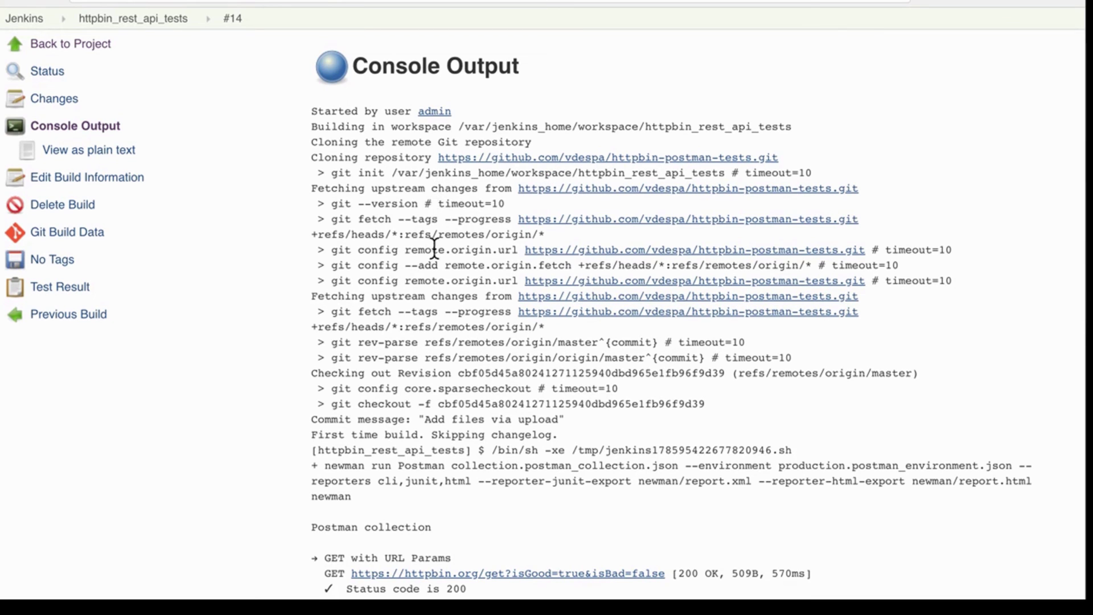
scroll(436, 312, "down", 5)
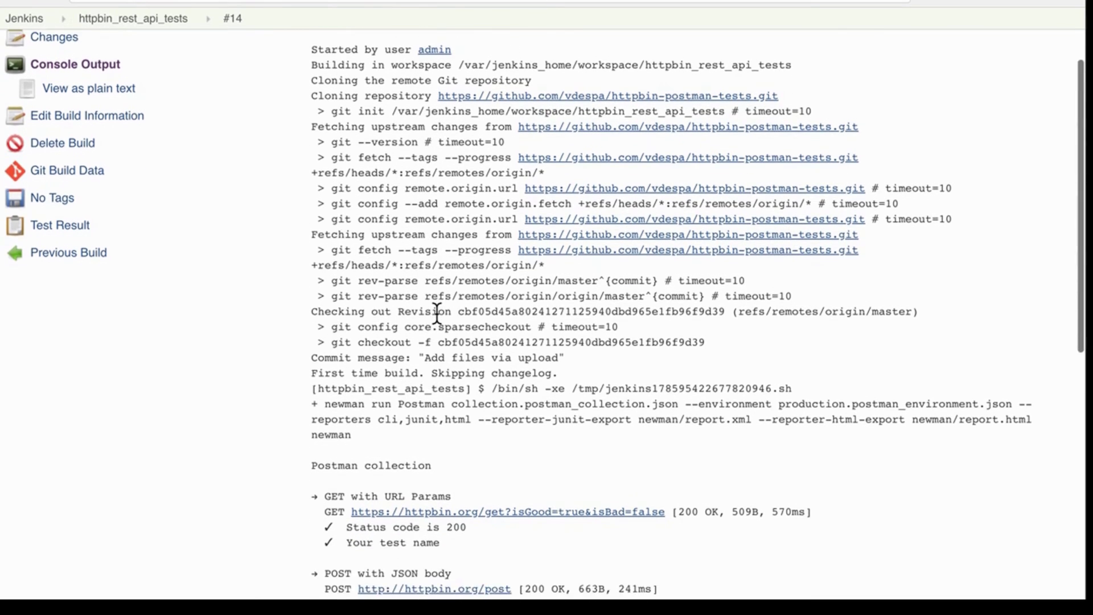
scroll(571, 288, "down", 3)
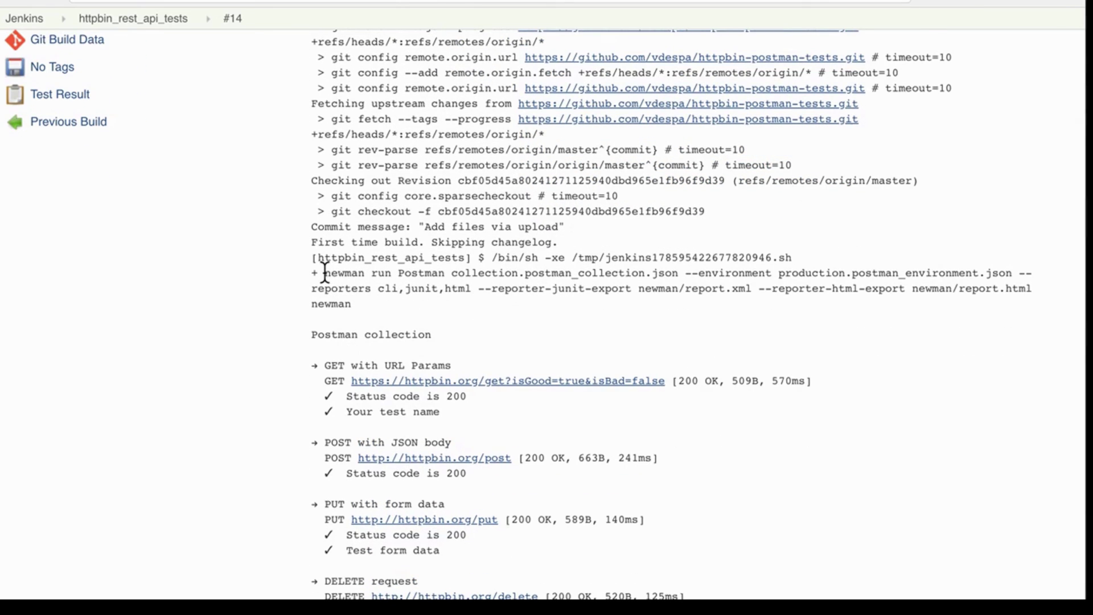
Check the executed newman command and Finished: SUCCESS, then return to the httpbin_rest_api_tests project page
left_click_drag(326, 275, 370, 302)
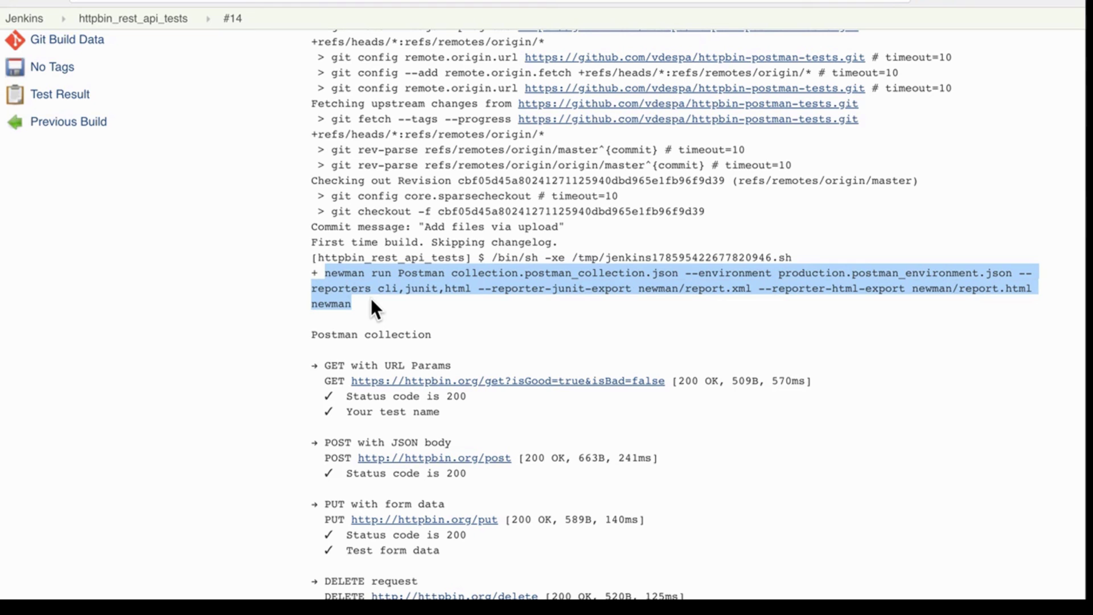
scroll(370, 298, "down", 11)
scroll(370, 298, "up", 7)
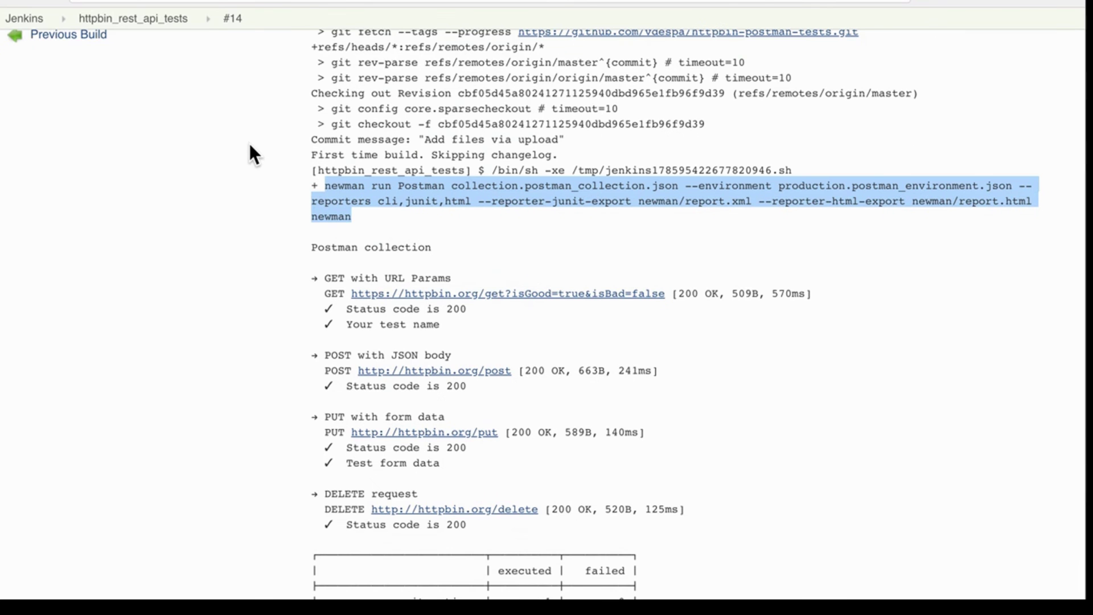
scroll(249, 145, "down", 10)
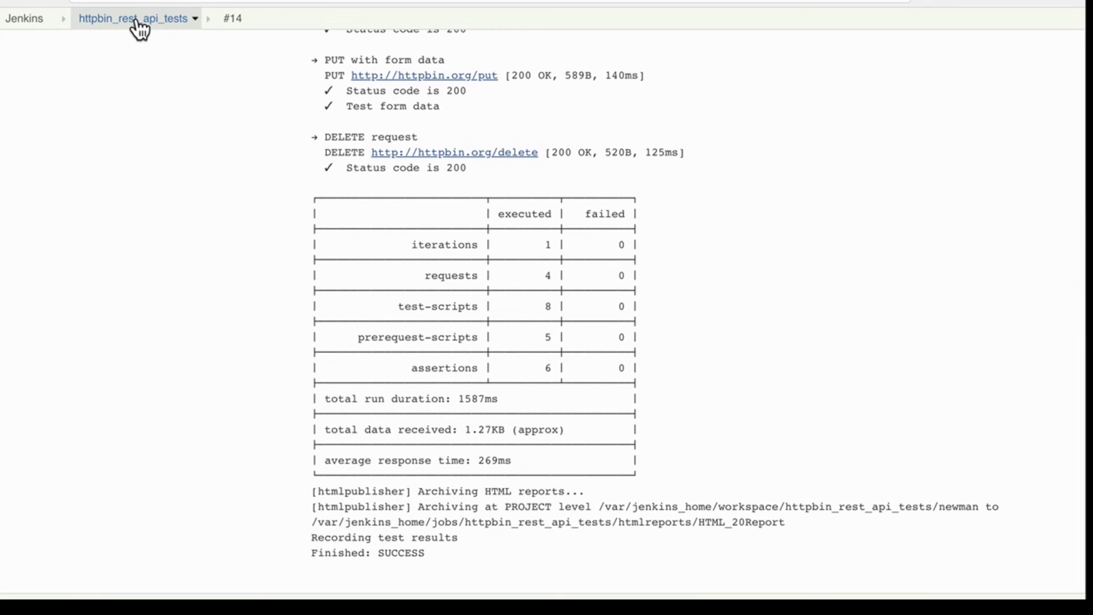
left_click(137, 21)
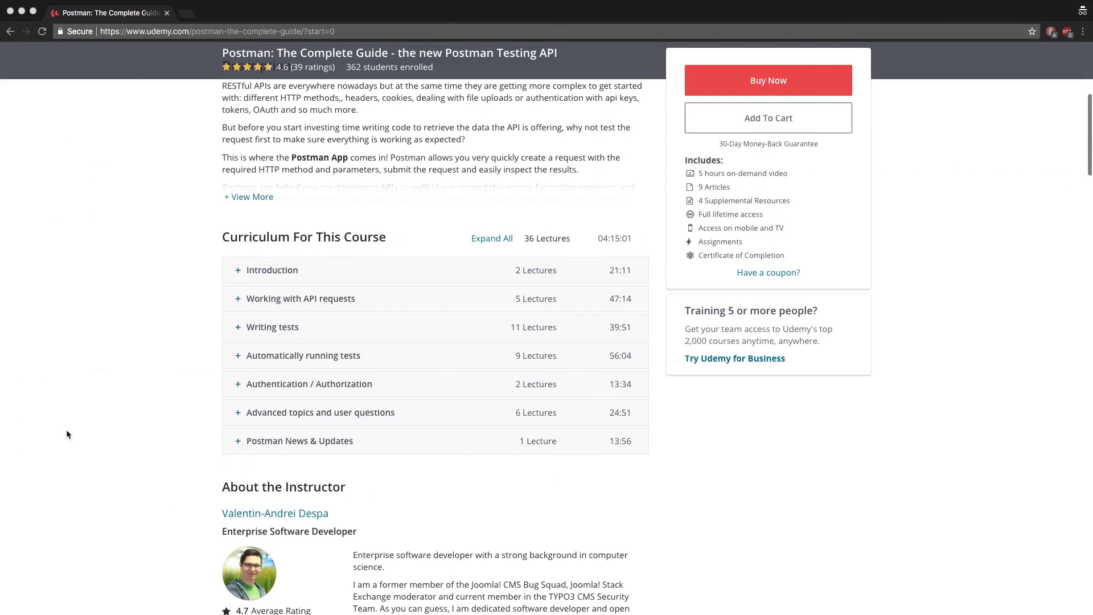
Navigate from the Udemy course page to the NYTimes API key assignment's instructions
scroll(66, 434, "up", 1)
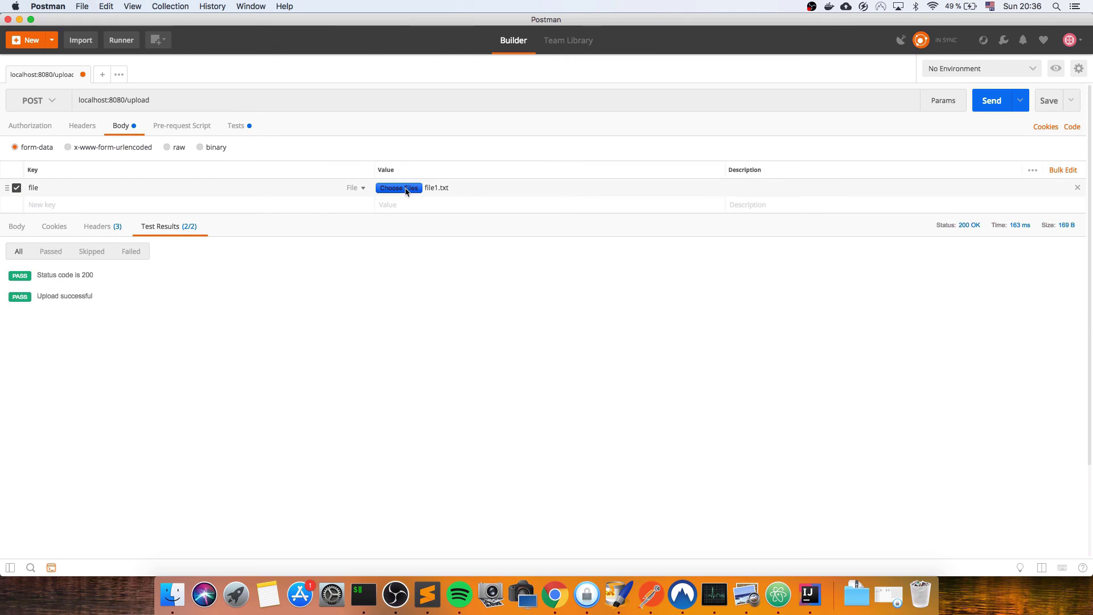
left_click(399, 187)
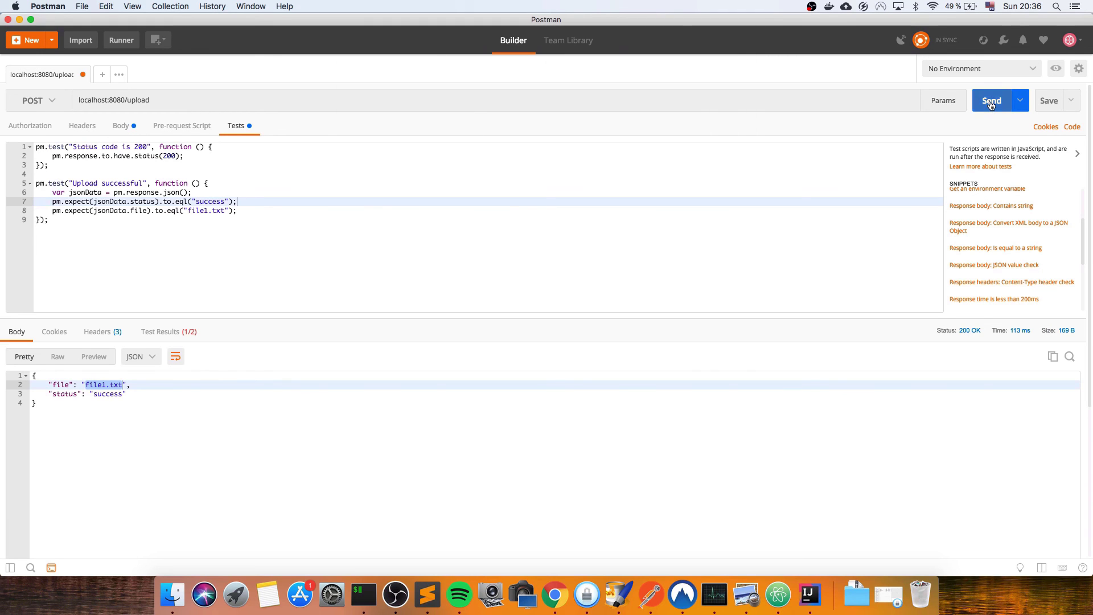
left_click(990, 101)
left_click(170, 331)
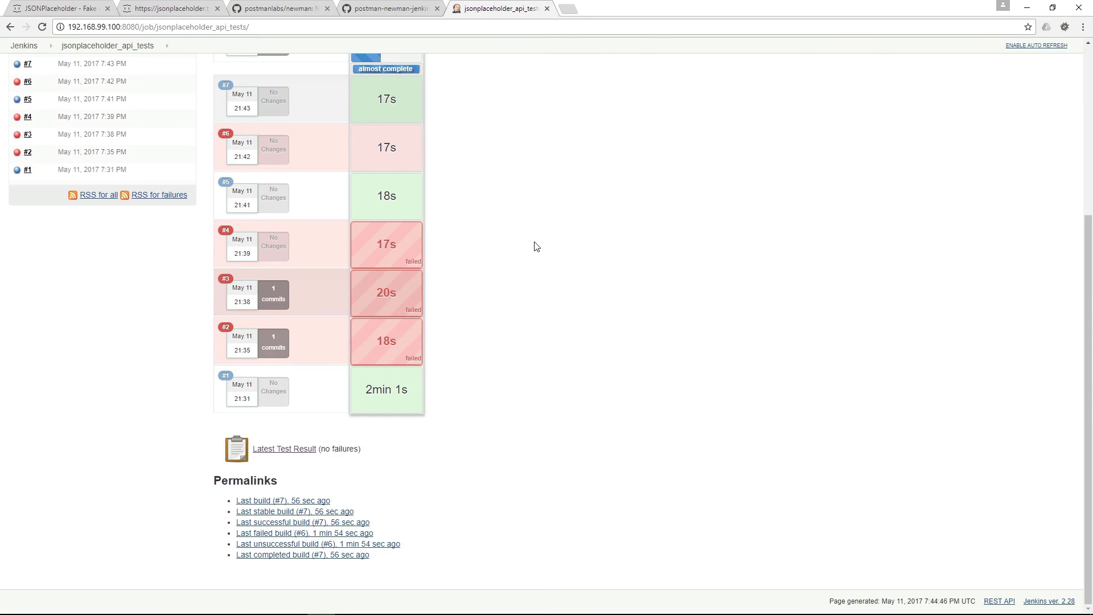
scroll(535, 246, "up", 5)
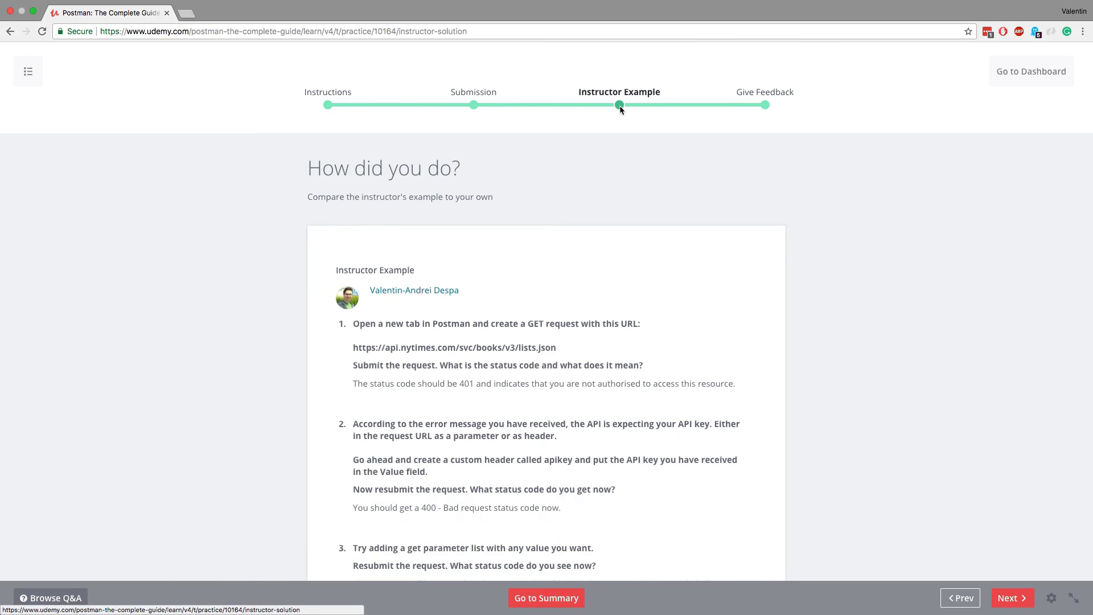
Scroll through the instructor's NYTimes solution down to the hardcover-nonfiction list parameter step
scroll(353, 306, "down", 5)
scroll(353, 310, "down", 4)
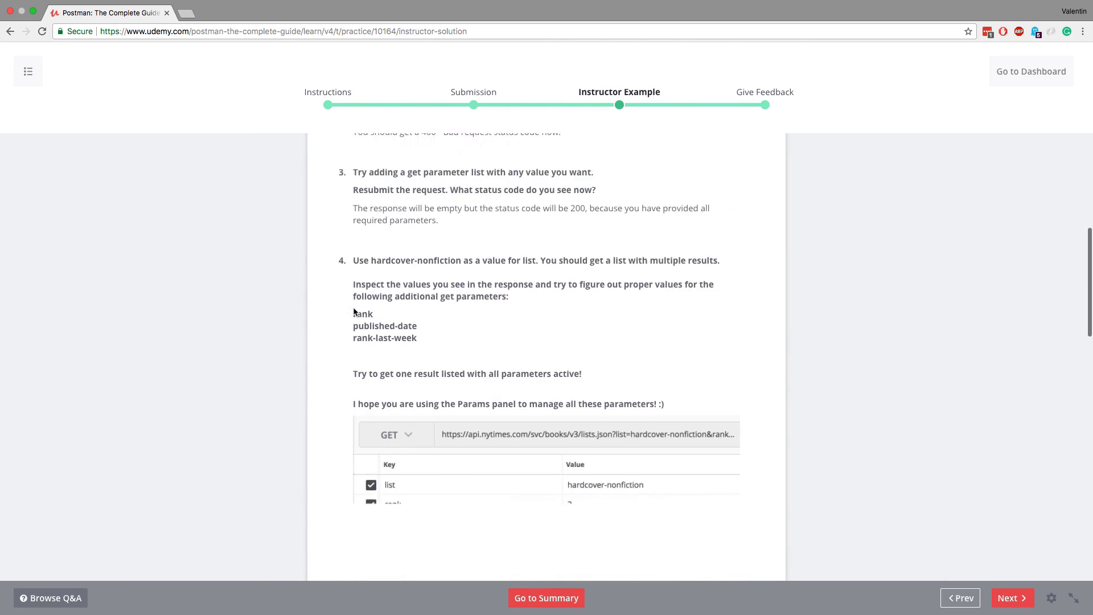